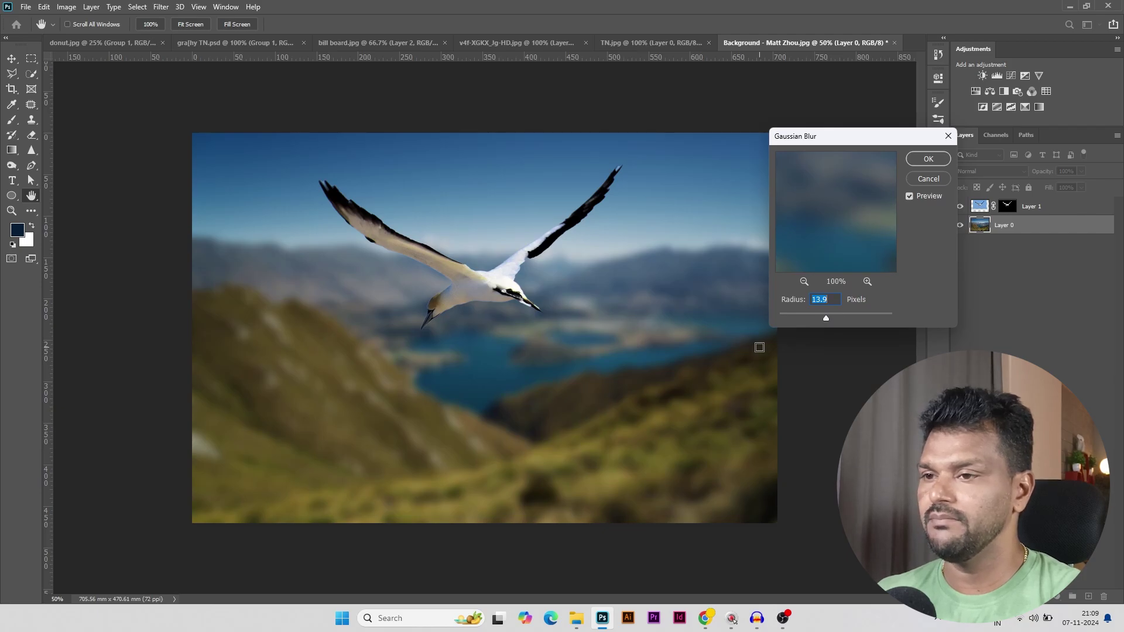
Apply a Gaussian Blur with a 13.9-pixel radius directly to Layer 0, and undo it
left_click(930, 159)
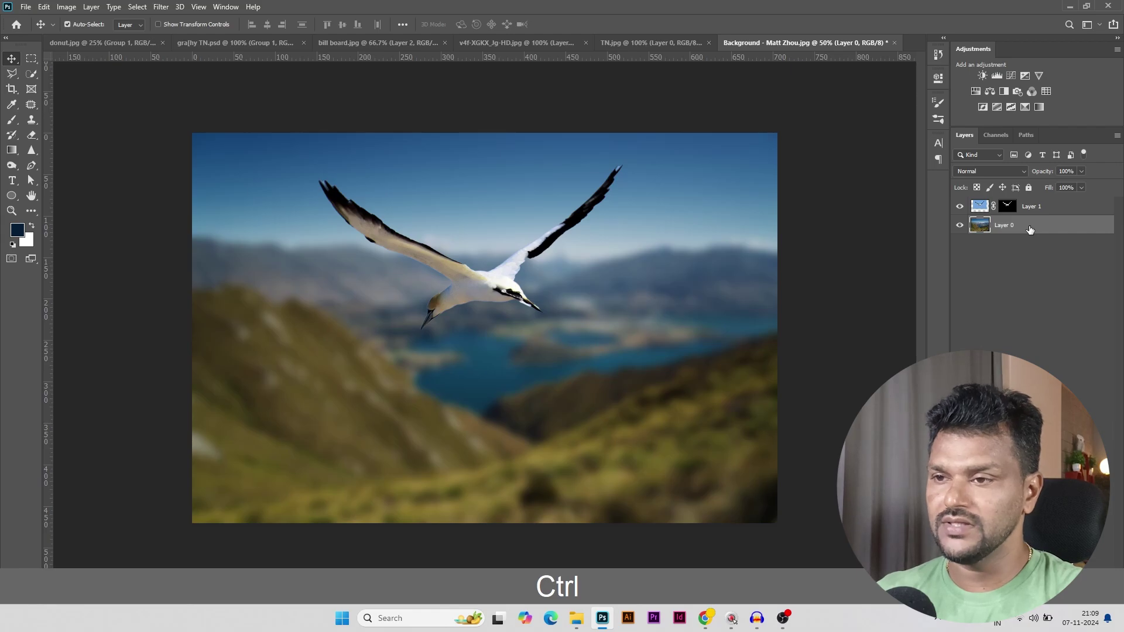
key("ctrl+z")
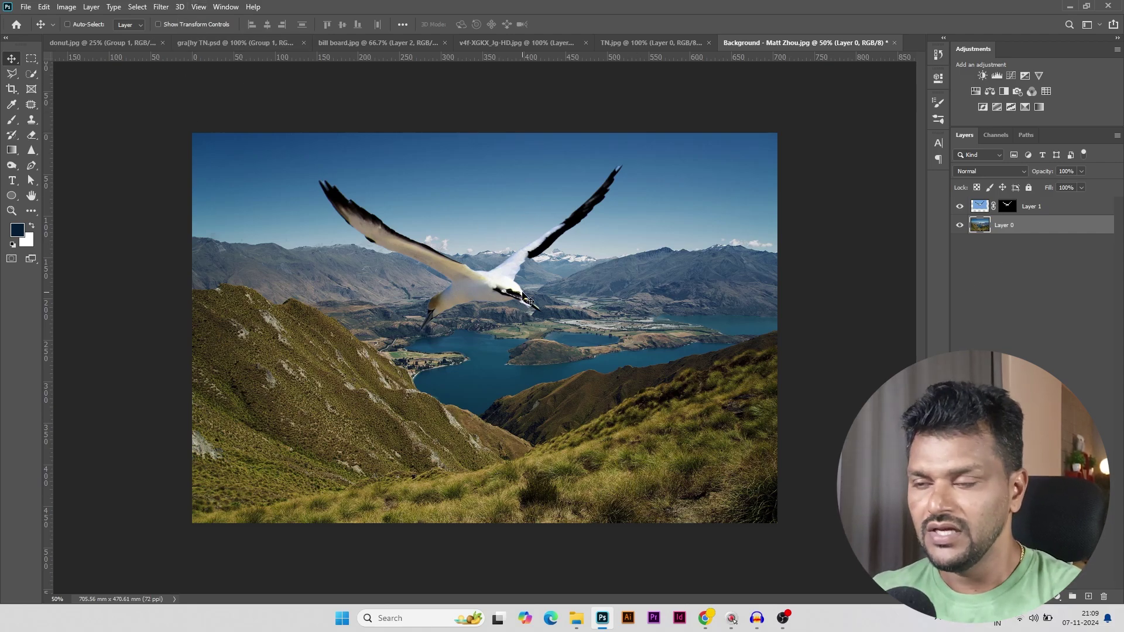
Convert Layer 0 to a smart object and apply a Gaussian Blur with a radius of about 8.6 pixels
right_click(1025, 229)
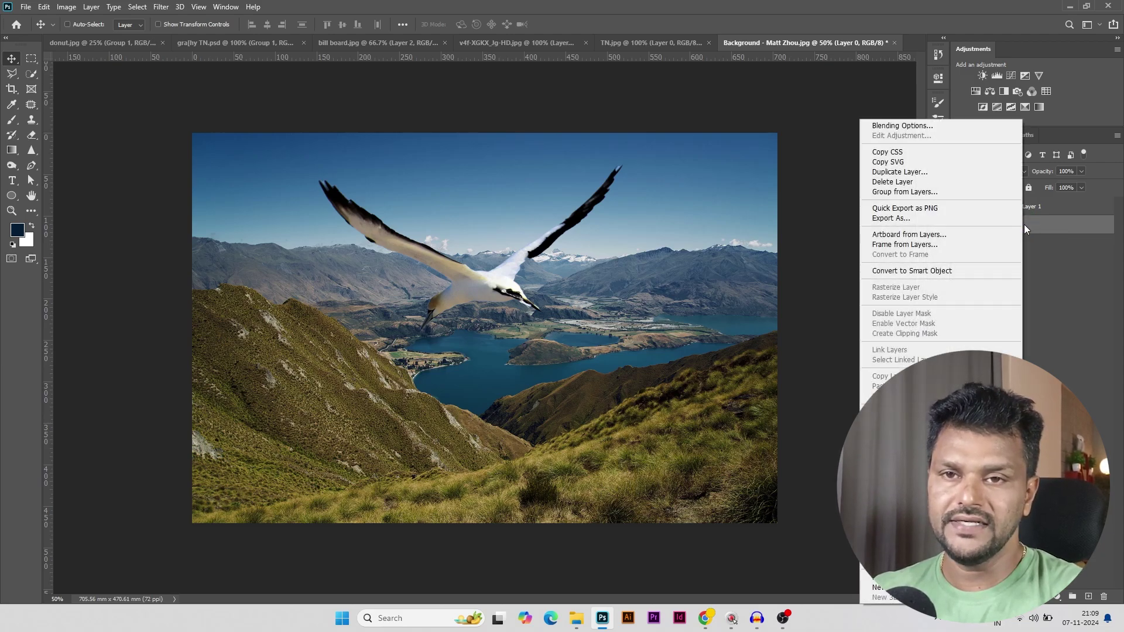
left_click(936, 272)
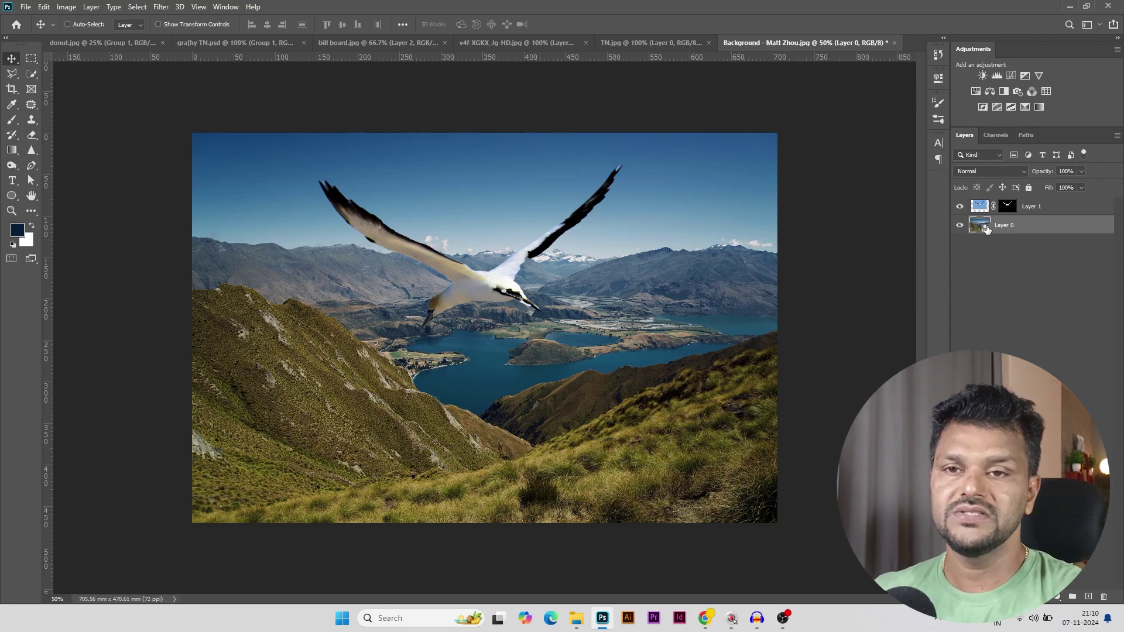
left_click(162, 7)
mouse_move(228, 144)
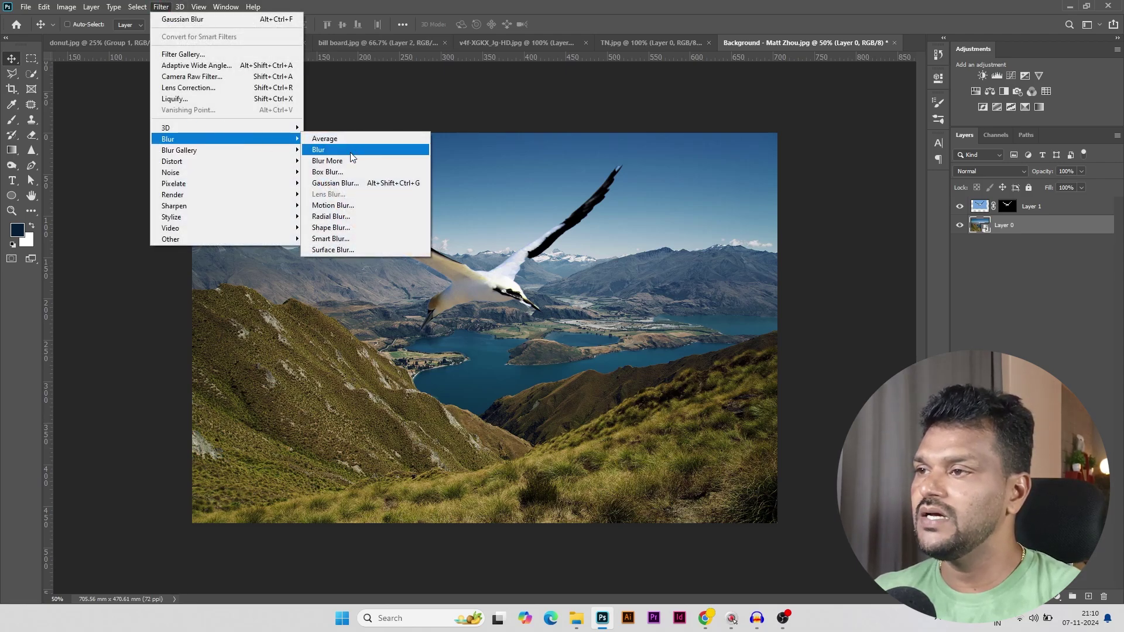
left_click(328, 184)
left_click_drag(827, 320, 817, 319)
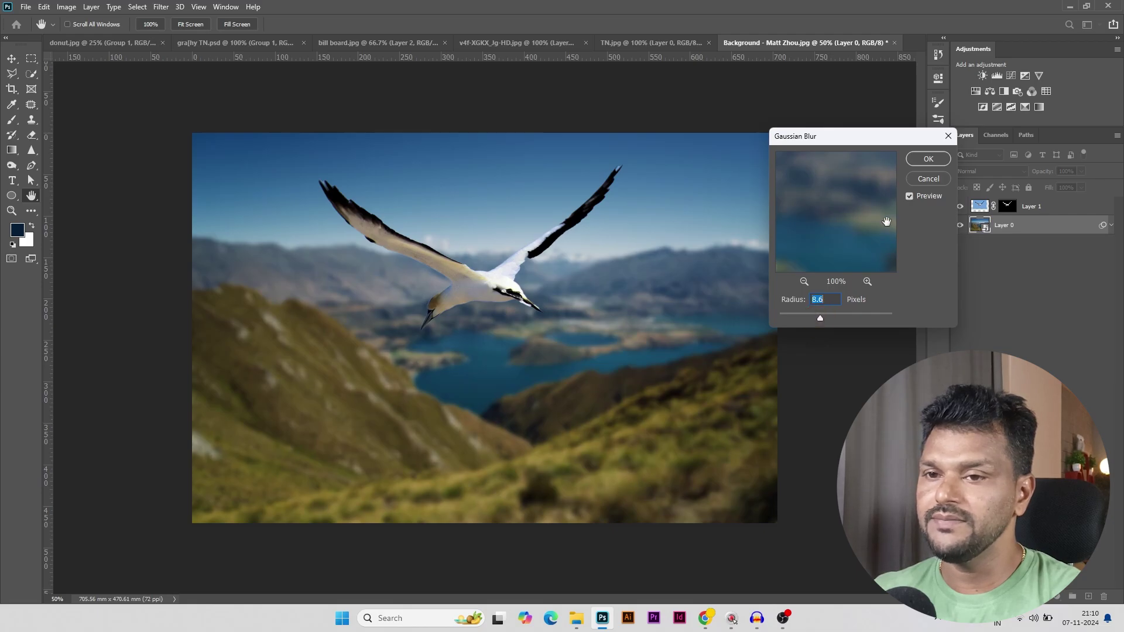
left_click(929, 158)
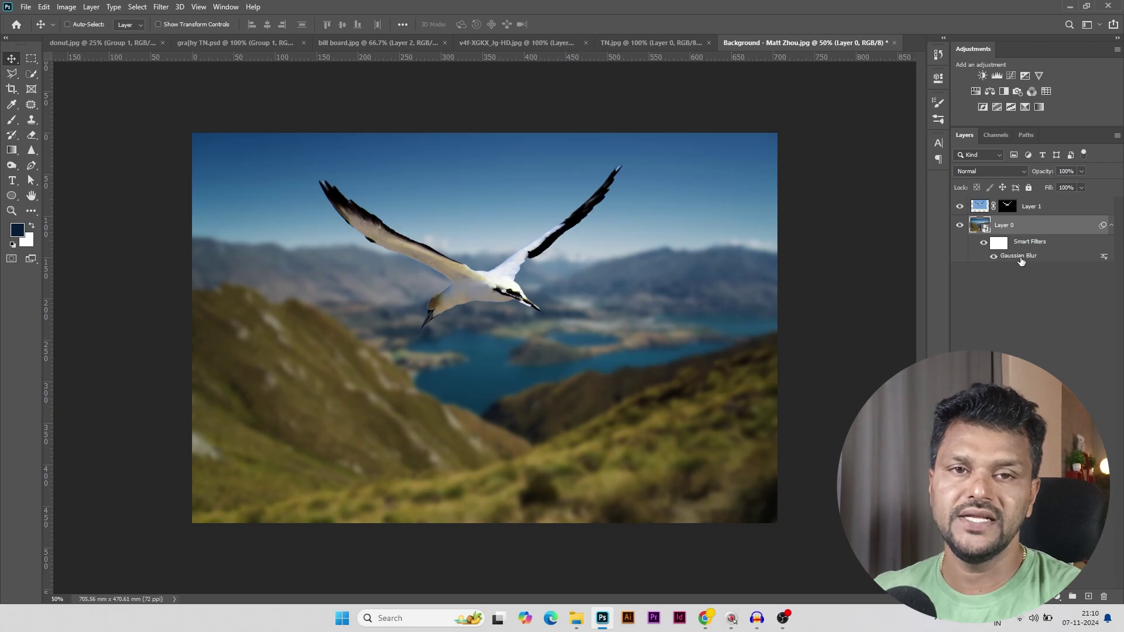
Edit the Gaussian Blur smart filter on Layer 0, raising its radius to about 9.6 pixels
double_click(1021, 261)
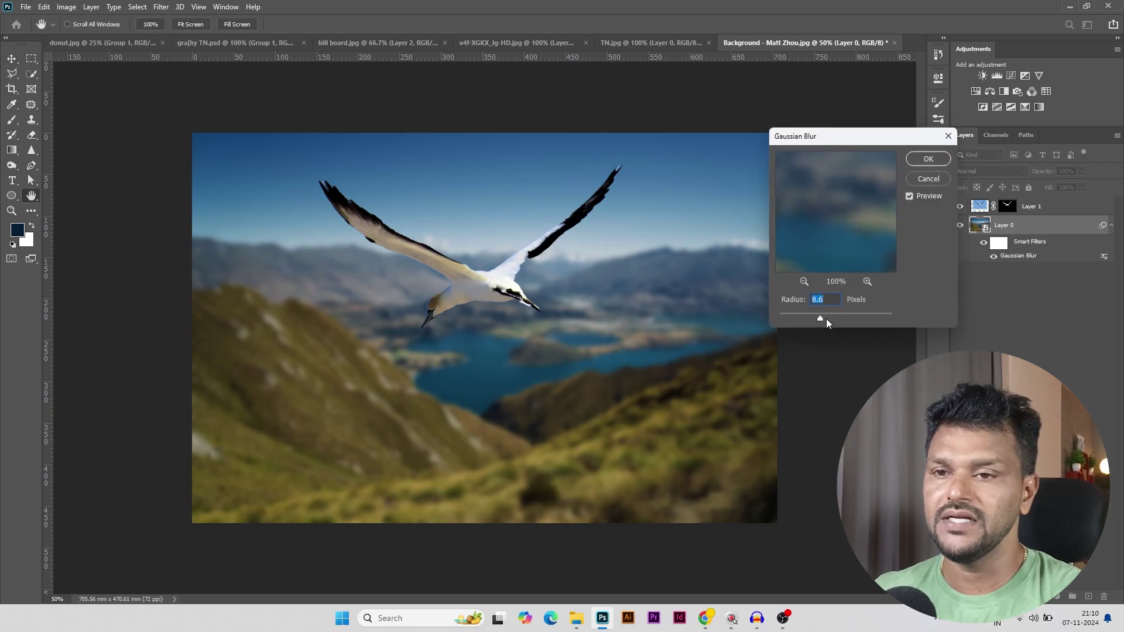
left_click_drag(827, 318, 824, 318)
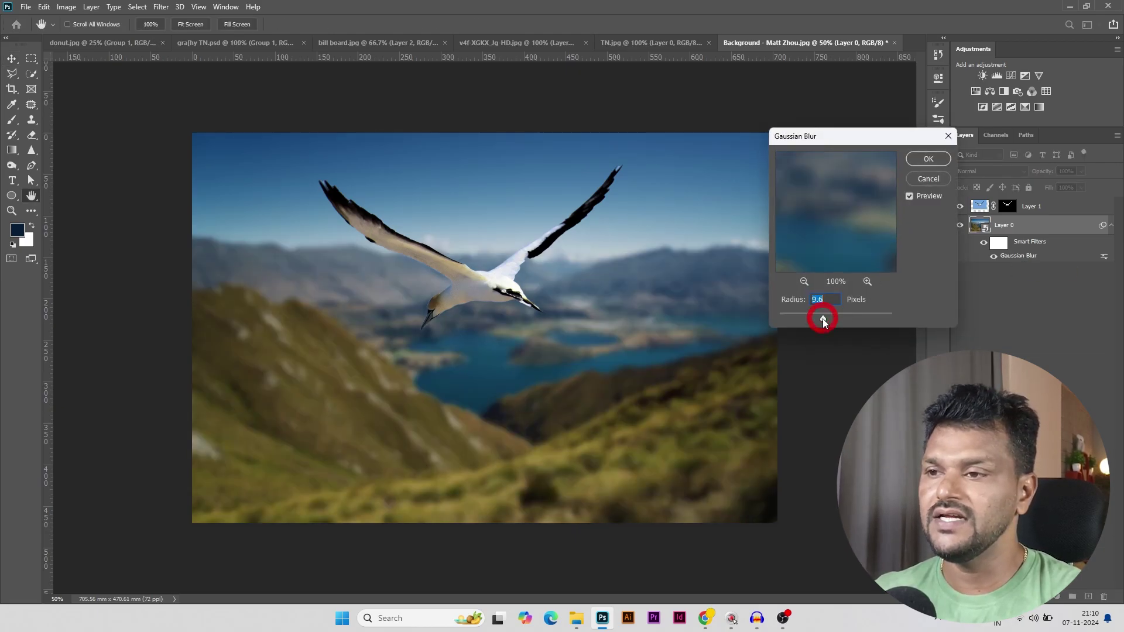
key("Return")
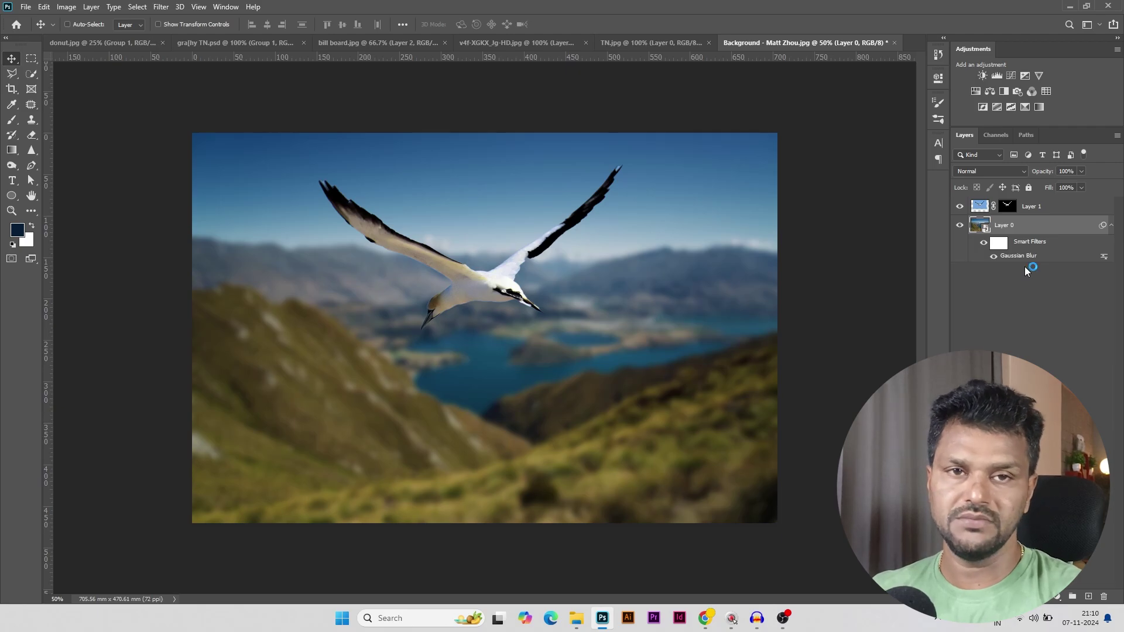
Undo the Gaussian Blur smart filter and the smart object conversion of Layer 0
left_click(163, 8)
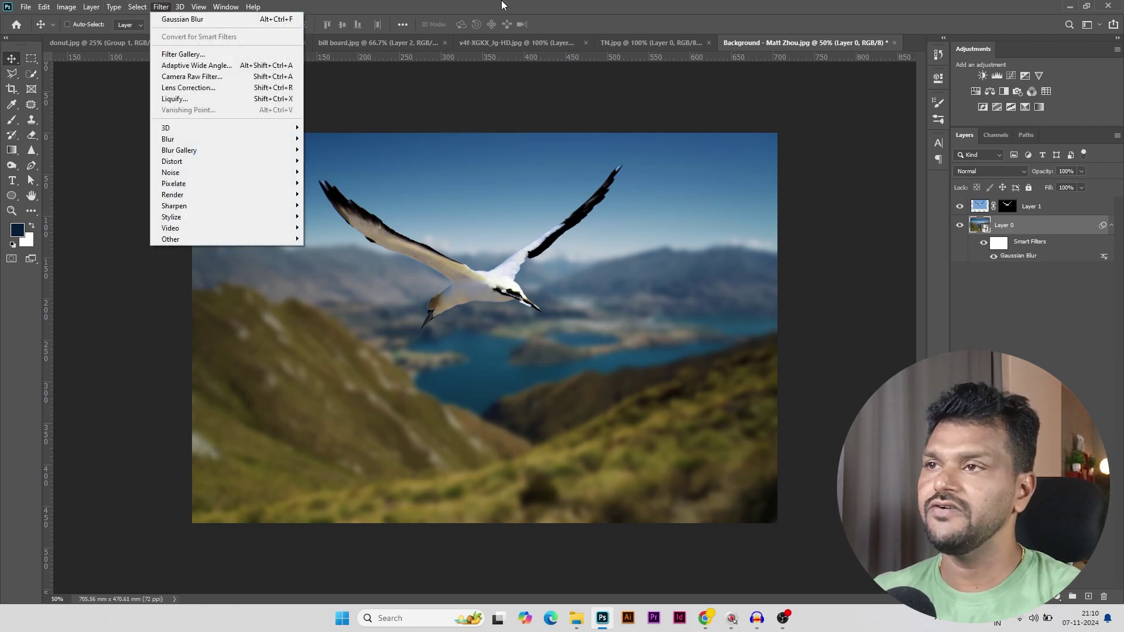
key("Escape")
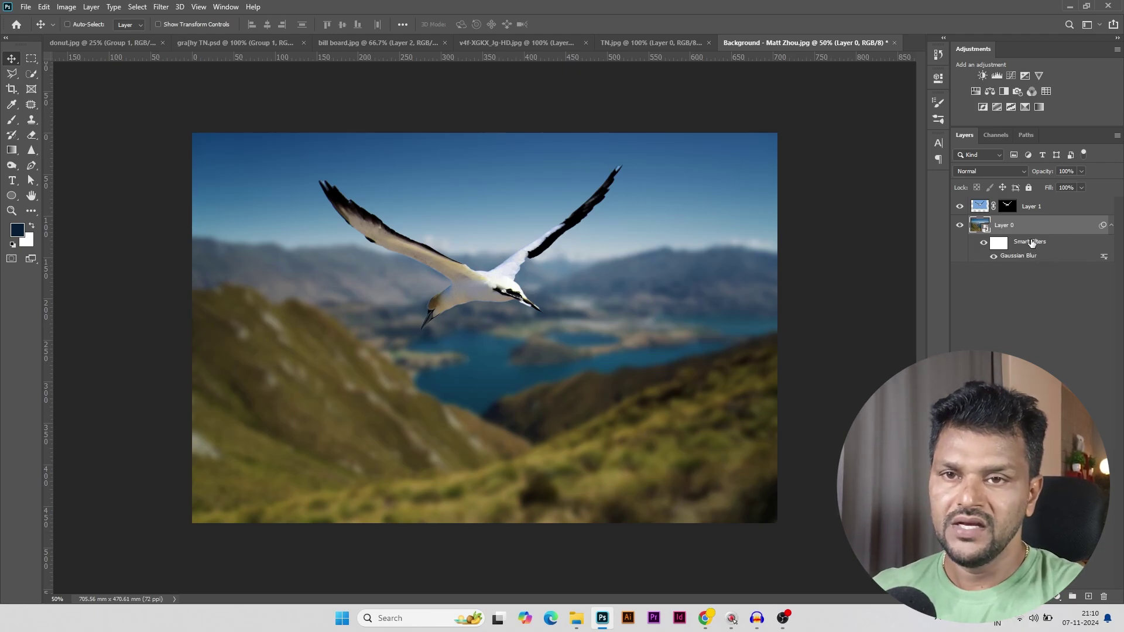
key("ctrl")
key("ctrl+z")
key("ctrl+z")
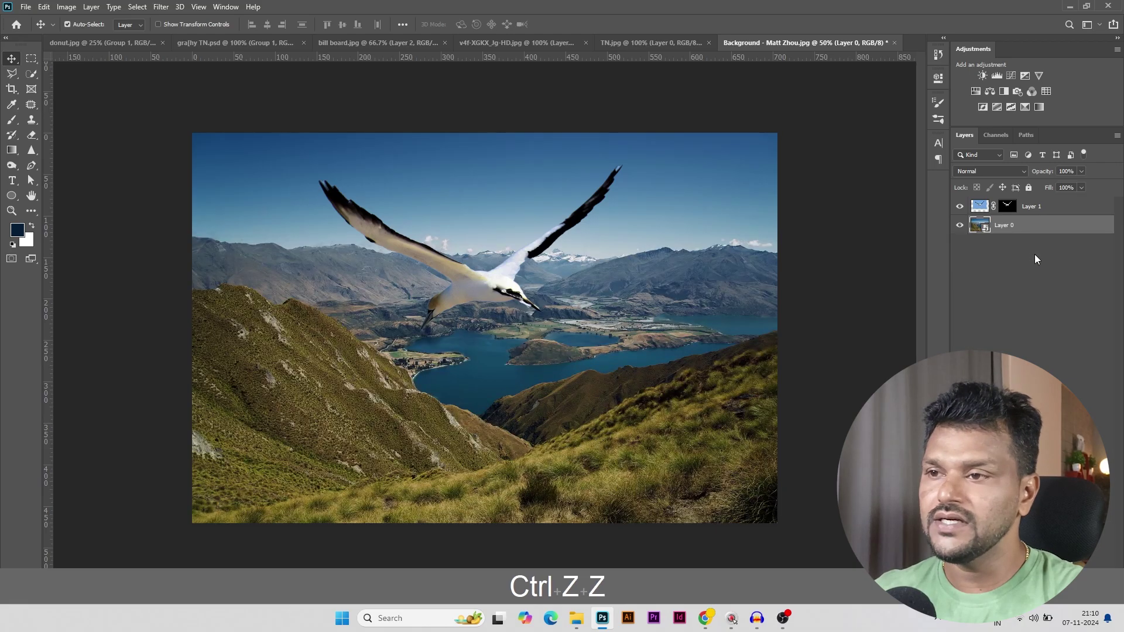
key("ctrl+z")
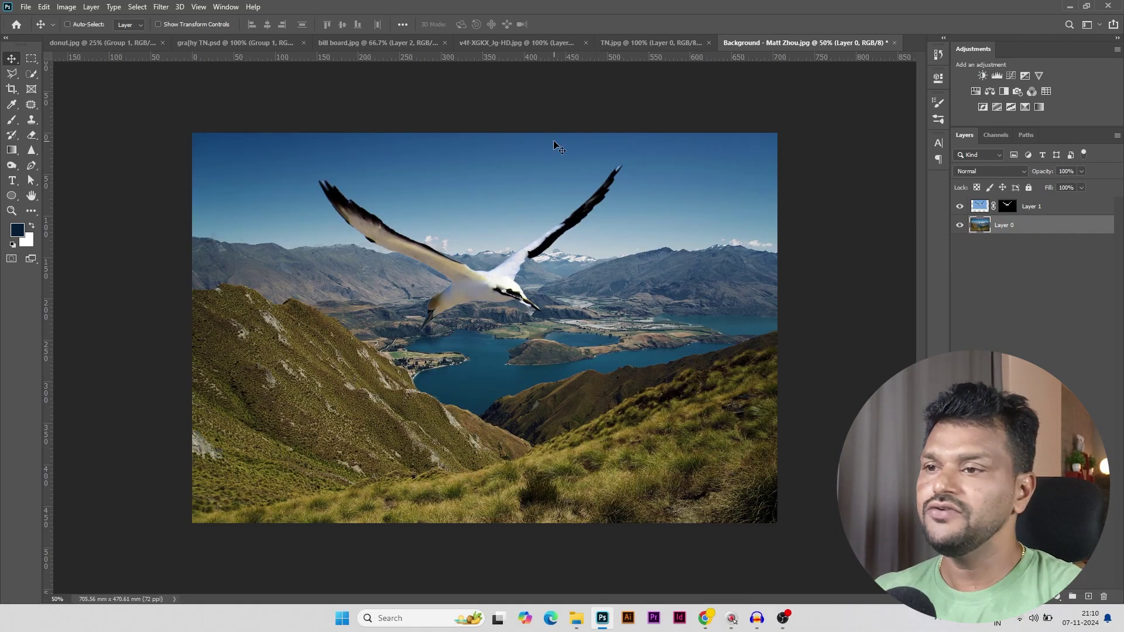
Apply Curves directly to Layer 0, pulling in the white point and adding points at input 23, output 13 and input 169, output 196
left_click(66, 7)
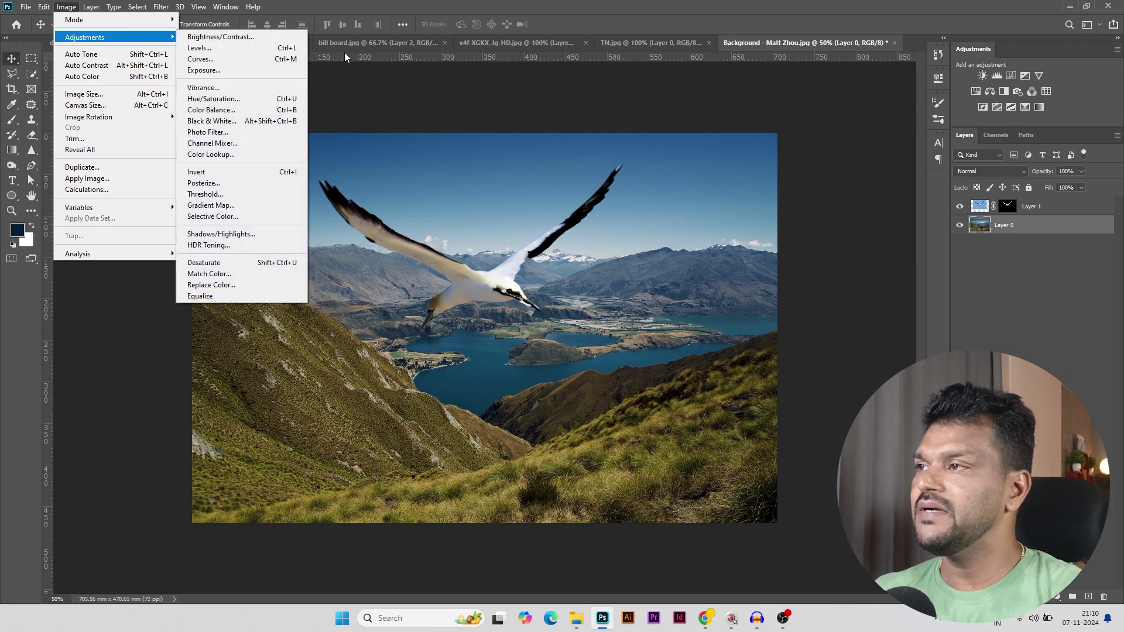
left_click(483, 3)
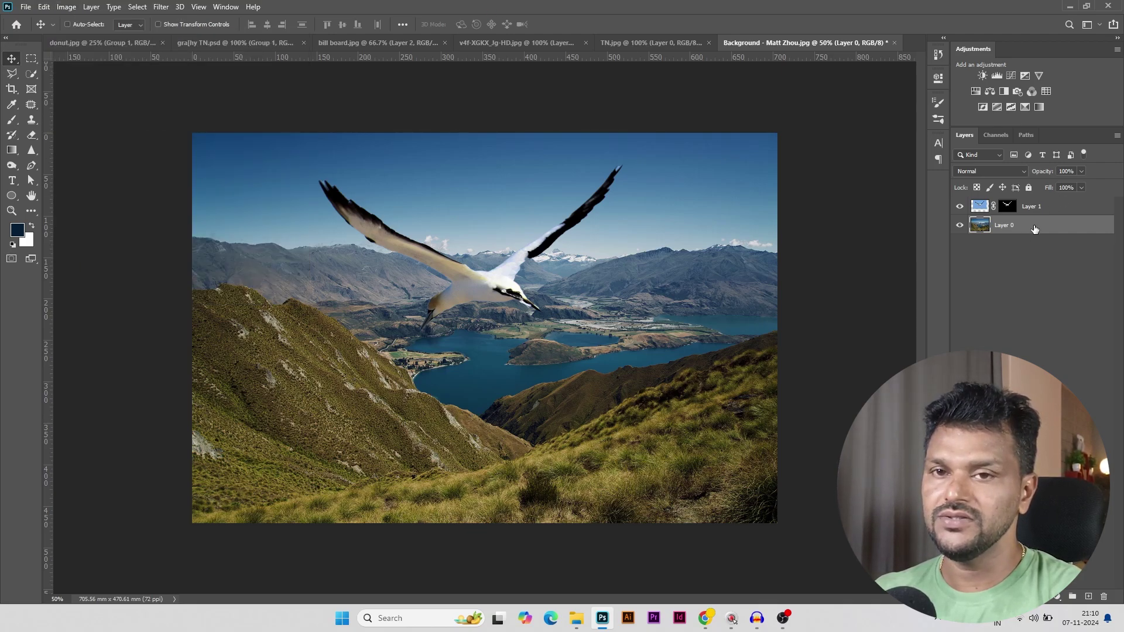
left_click(66, 7)
mouse_move(88, 37)
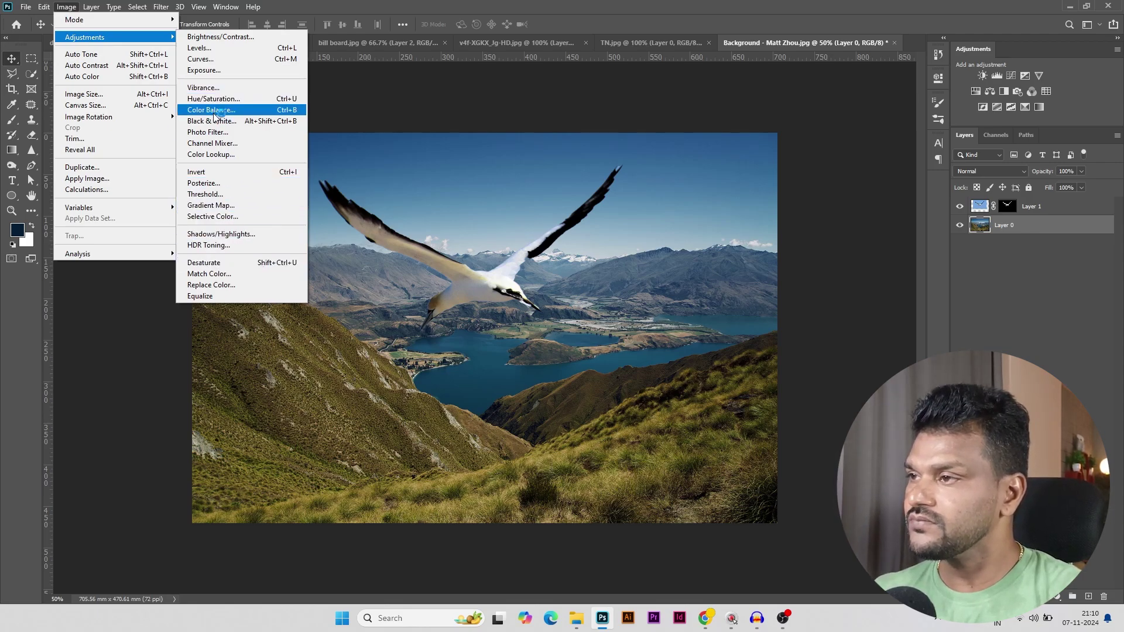
left_click(200, 59)
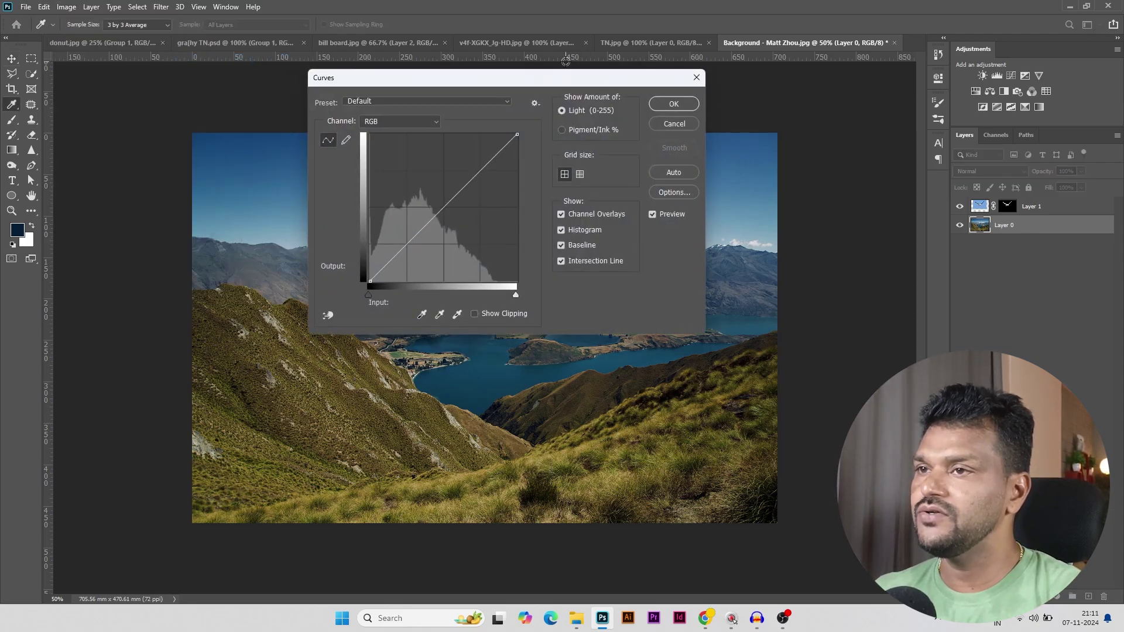
left_click_drag(545, 82, 894, 105)
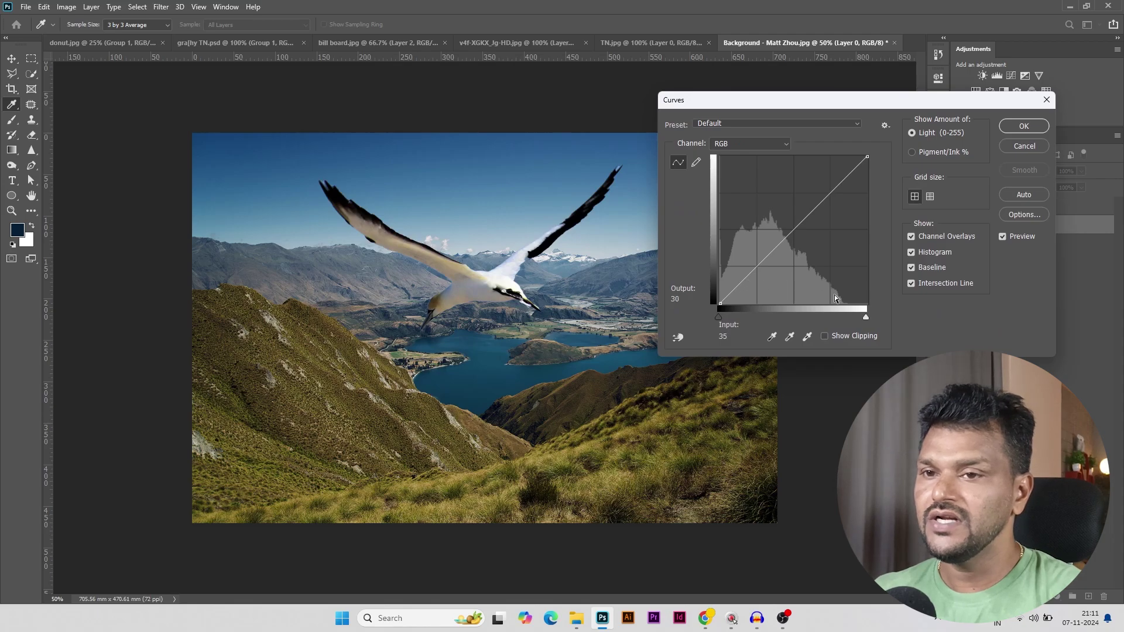
left_click_drag(866, 318, 847, 318)
left_click_drag(734, 288, 733, 296)
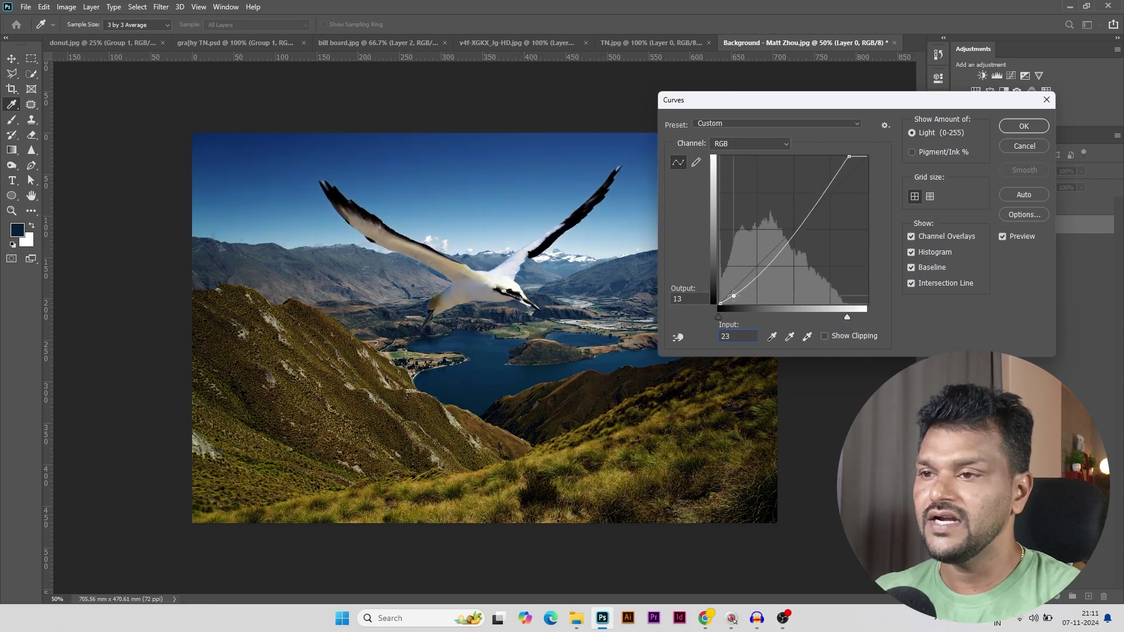
left_click_drag(817, 195, 818, 190)
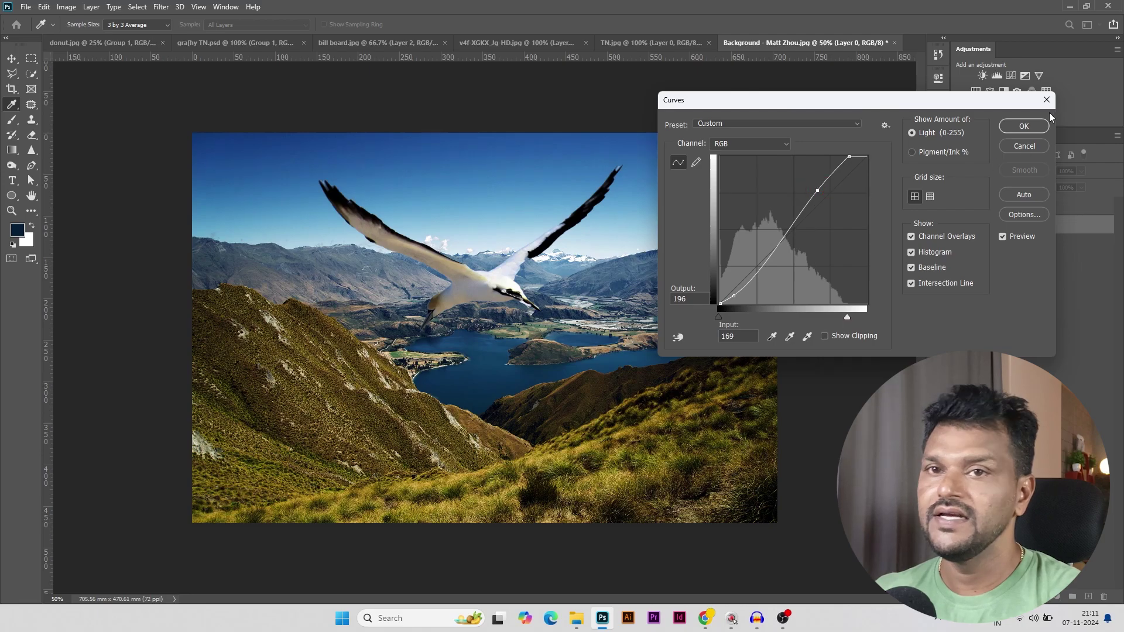
left_click(1034, 126)
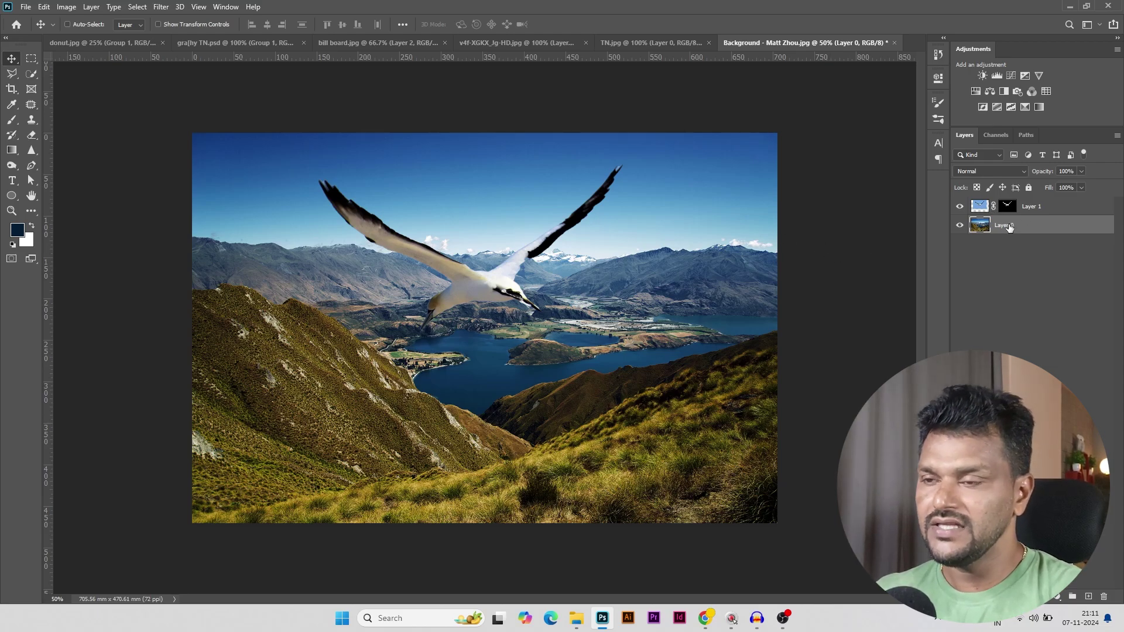
Undo the Curves adjustment applied directly to Layer 0
key("ctrl")
key("ctrl+z")
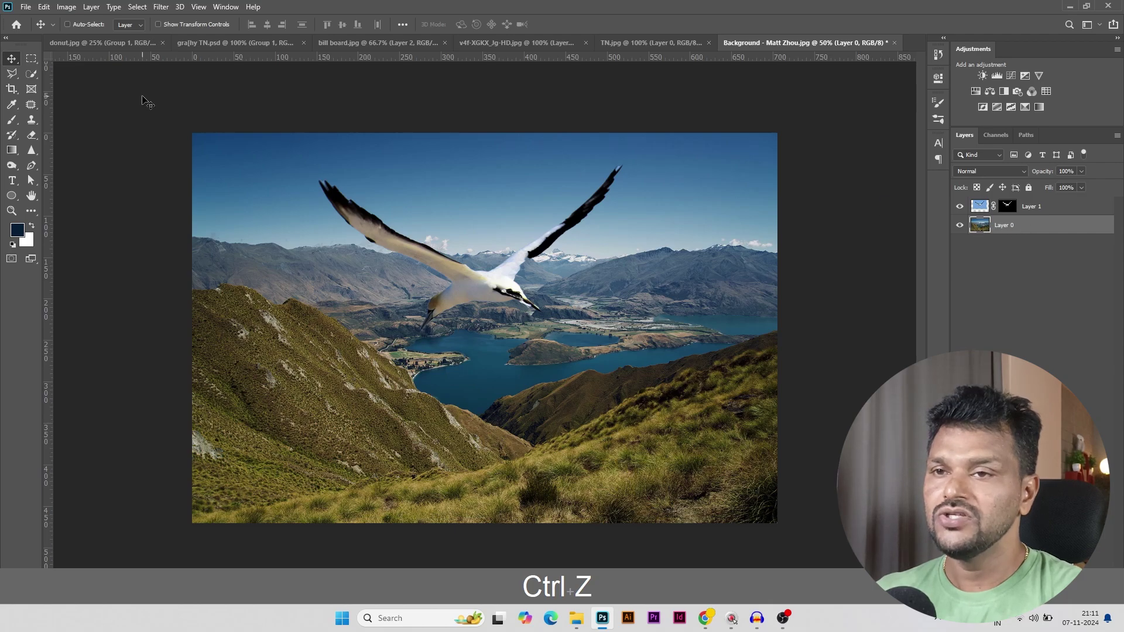
left_click(64, 6)
left_click(65, 6)
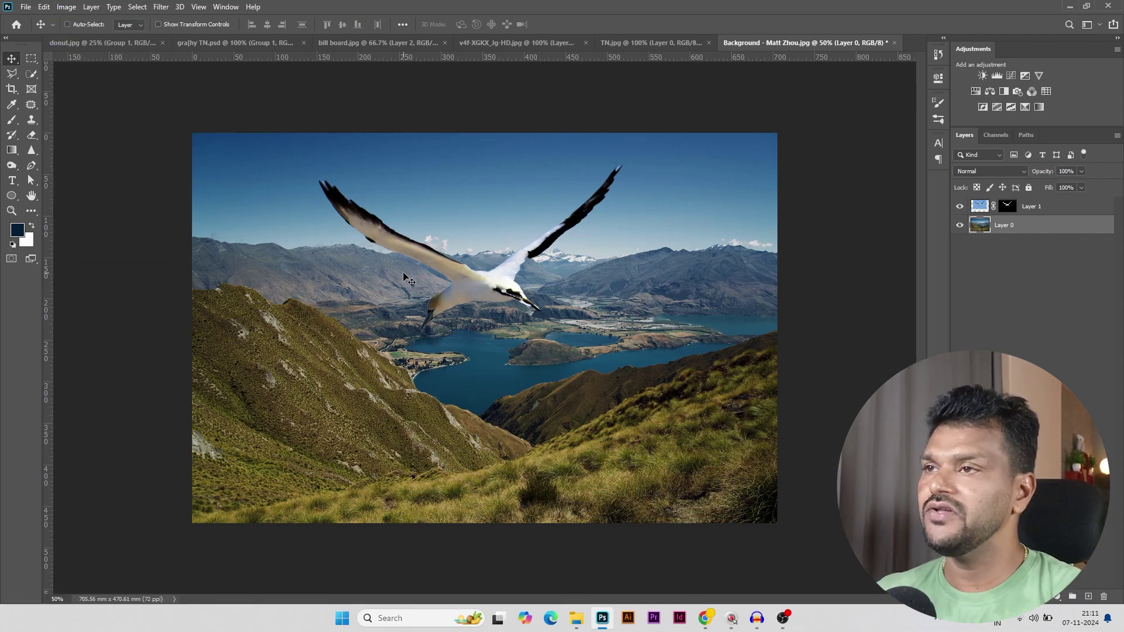
Convert Layer 0 to a smart object and apply Curves with a lowered white-point input, a shadow point and a highlight point at input 166, output 208
right_click(1016, 228)
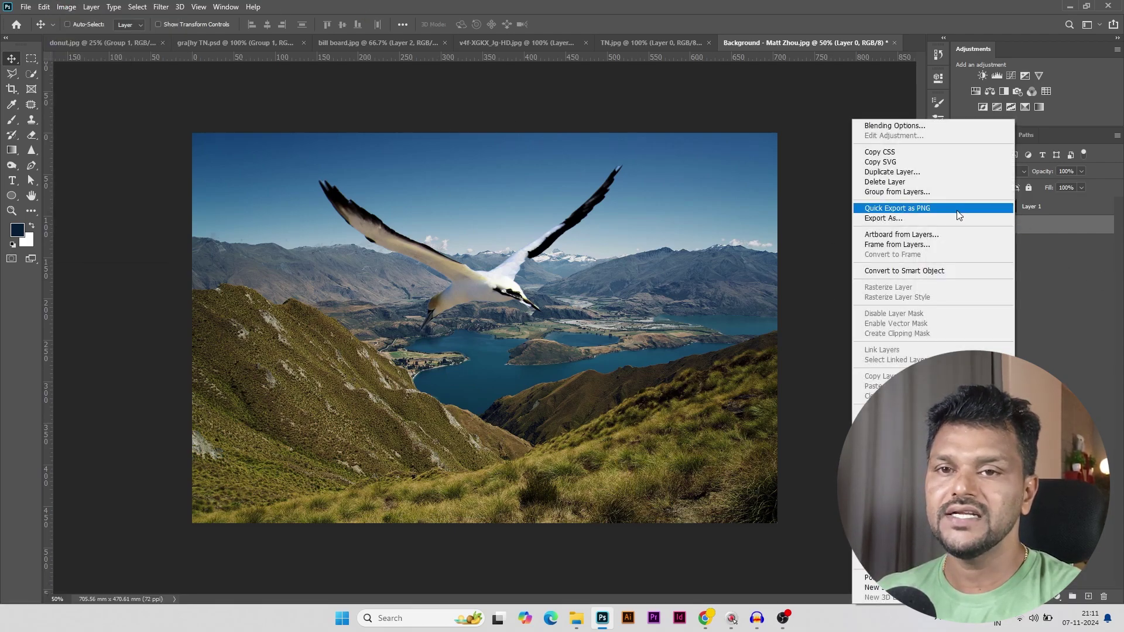
left_click(915, 269)
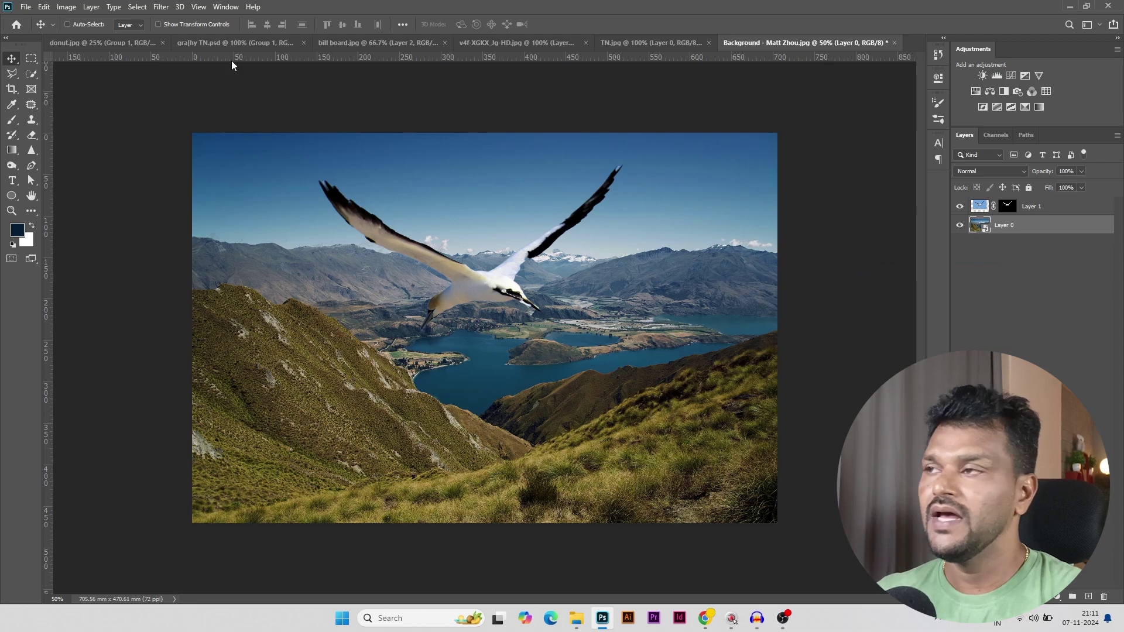
left_click(68, 7)
mouse_move(93, 37)
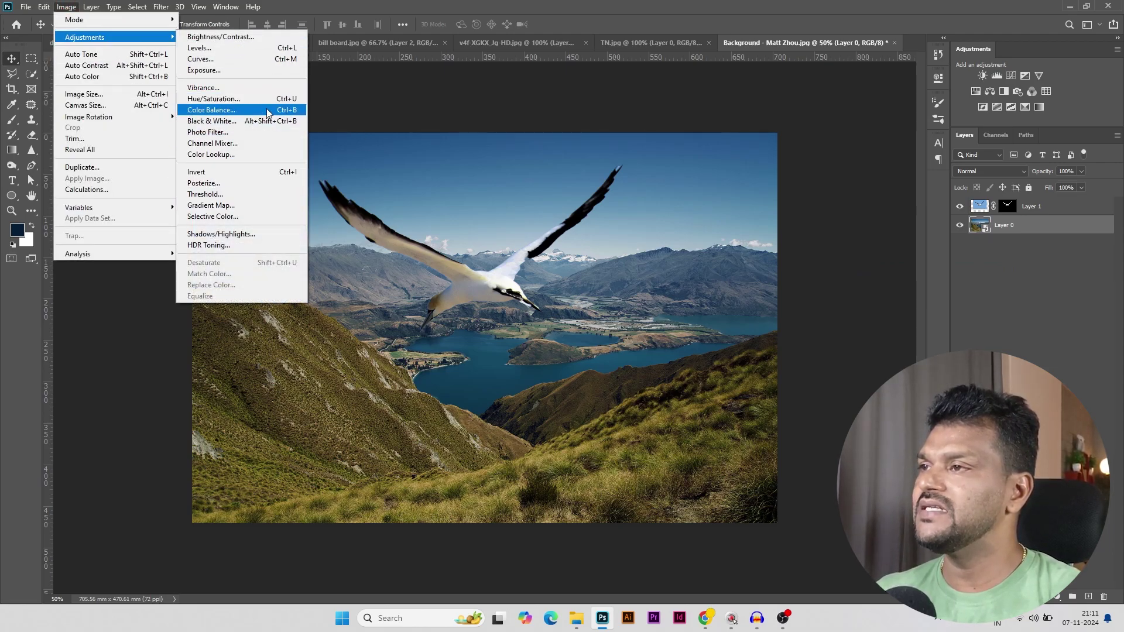
left_click(202, 59)
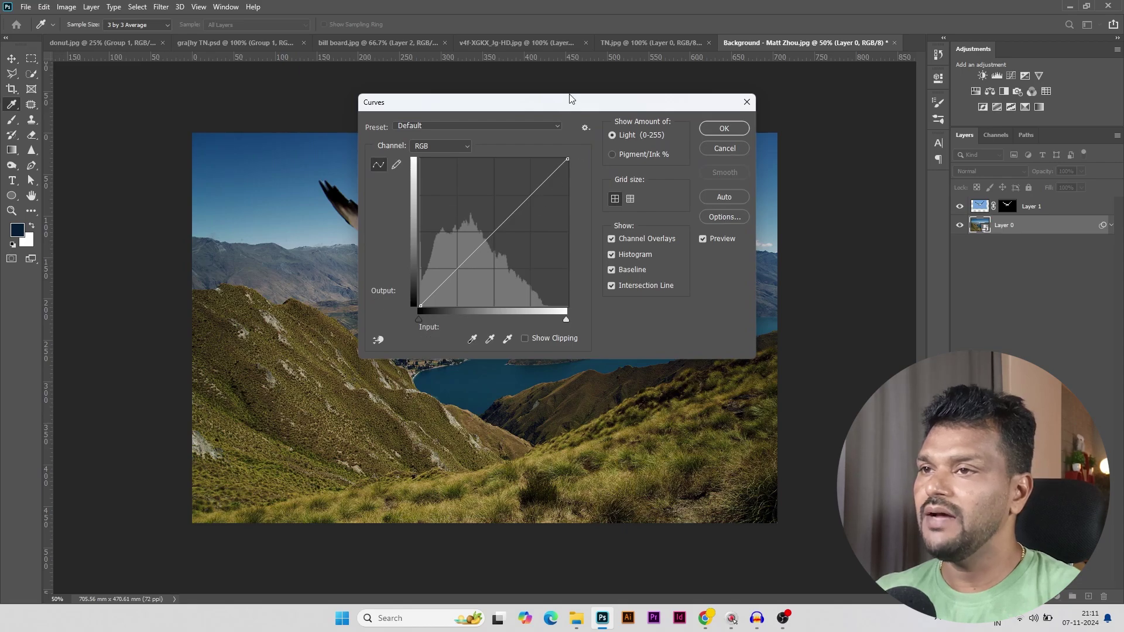
left_click_drag(570, 96, 781, 107)
left_click_drag(778, 325, 760, 322)
left_click_drag(650, 290, 654, 293)
left_click_drag(735, 197, 729, 188)
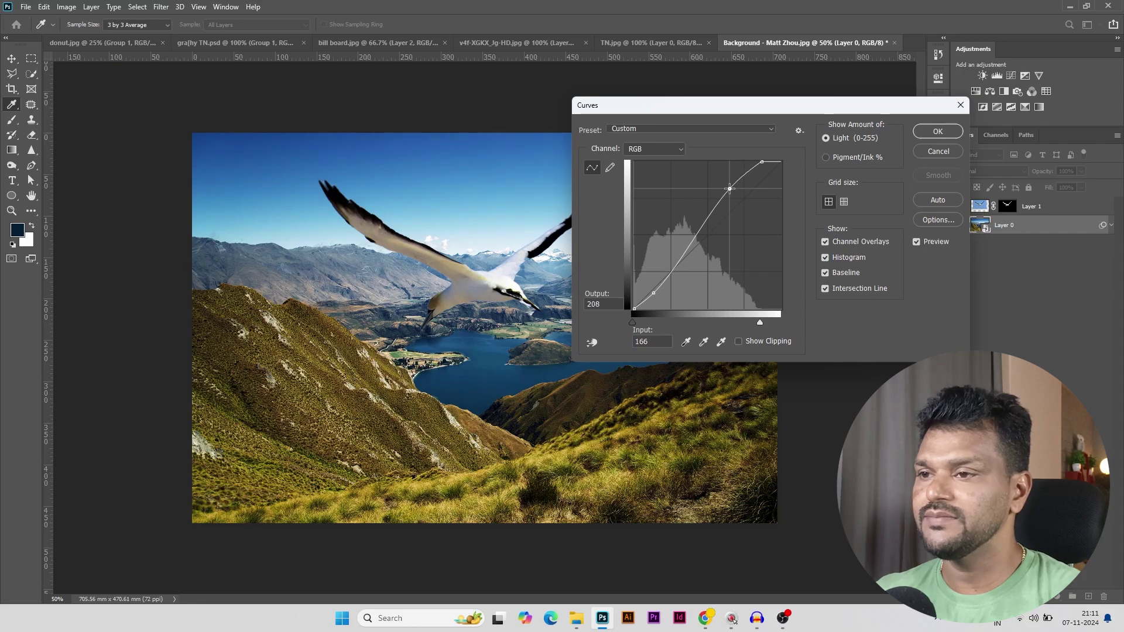
left_click(936, 131)
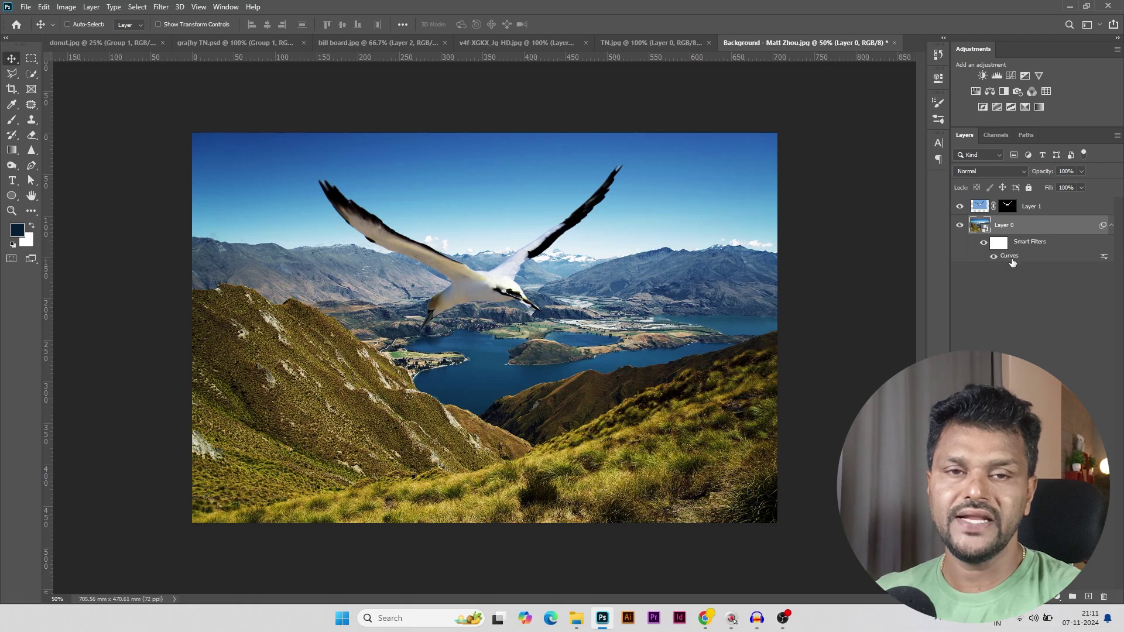
Edit Layer 0's Curves smart filter, lowering the shadow point slightly and moving the highlight point to about input 174, output 195
double_click(1012, 257)
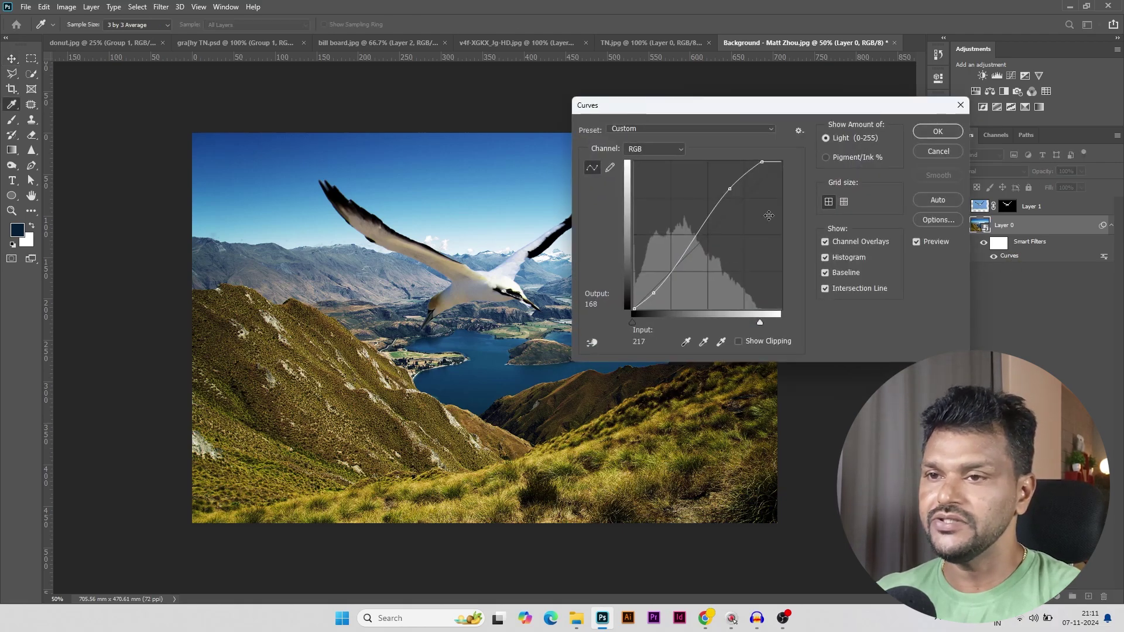
left_click_drag(729, 192, 737, 198)
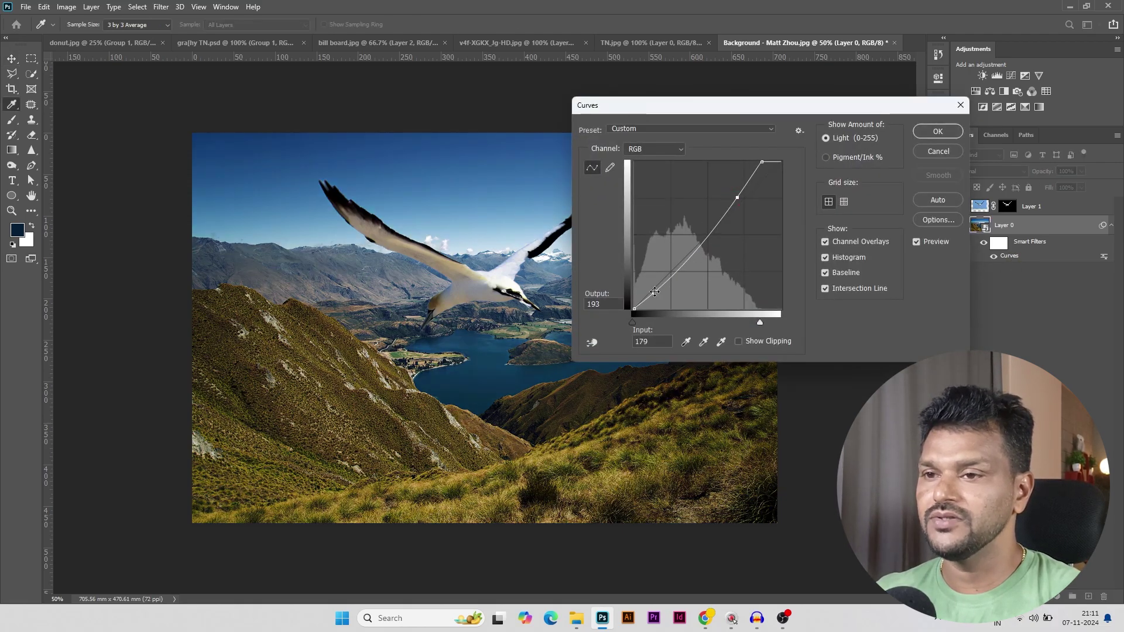
left_click_drag(655, 291, 655, 295)
left_click_drag(738, 197, 735, 194)
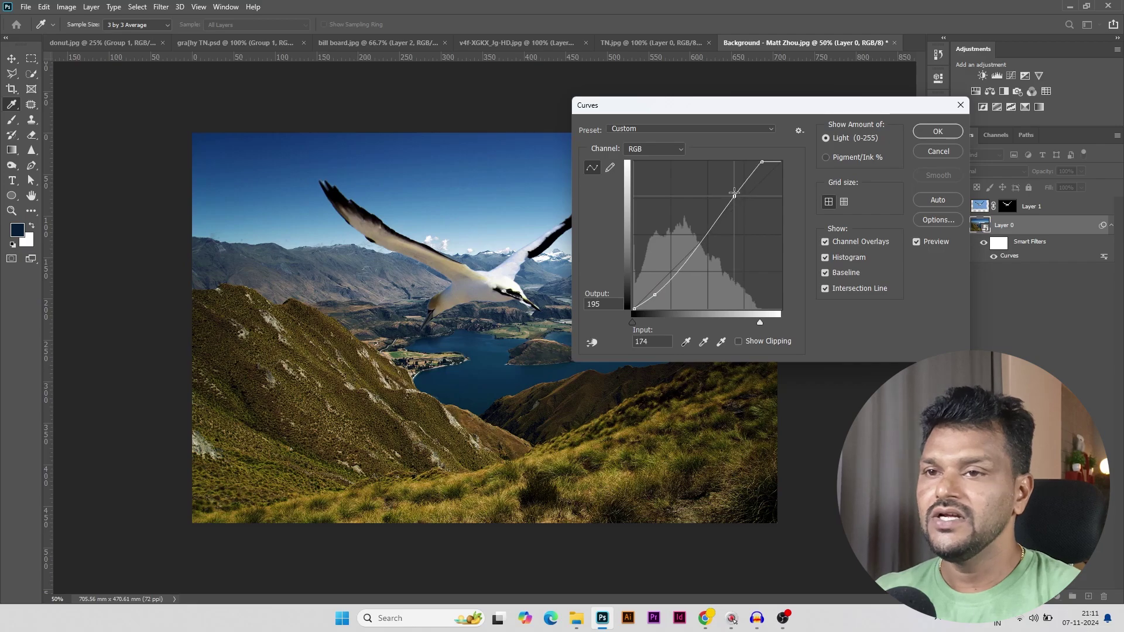
left_click(938, 131)
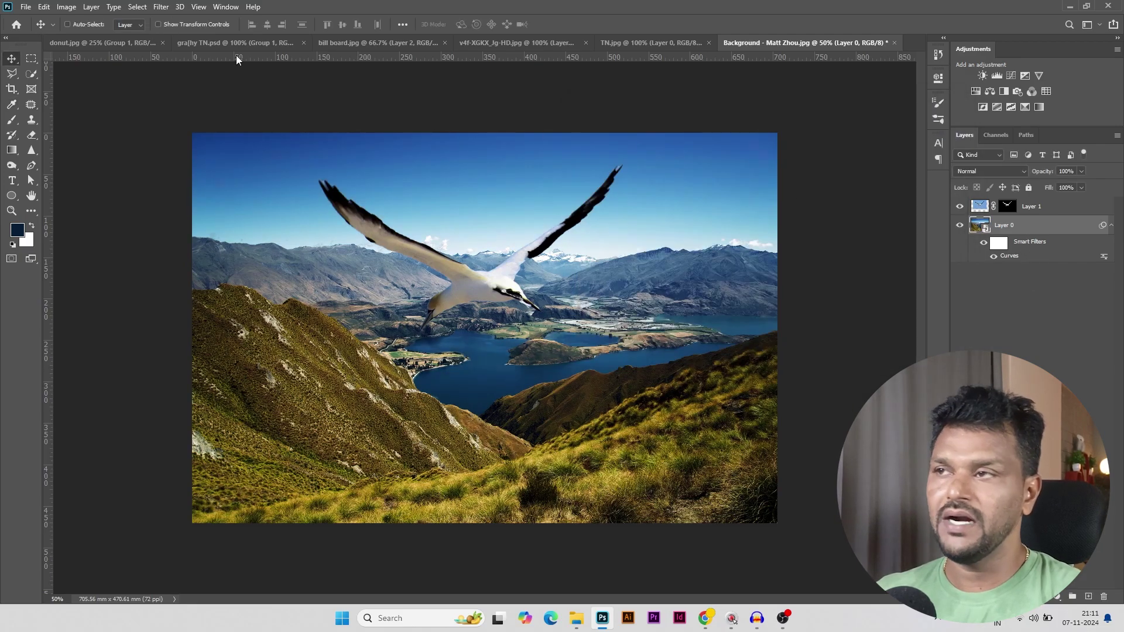
left_click(66, 6)
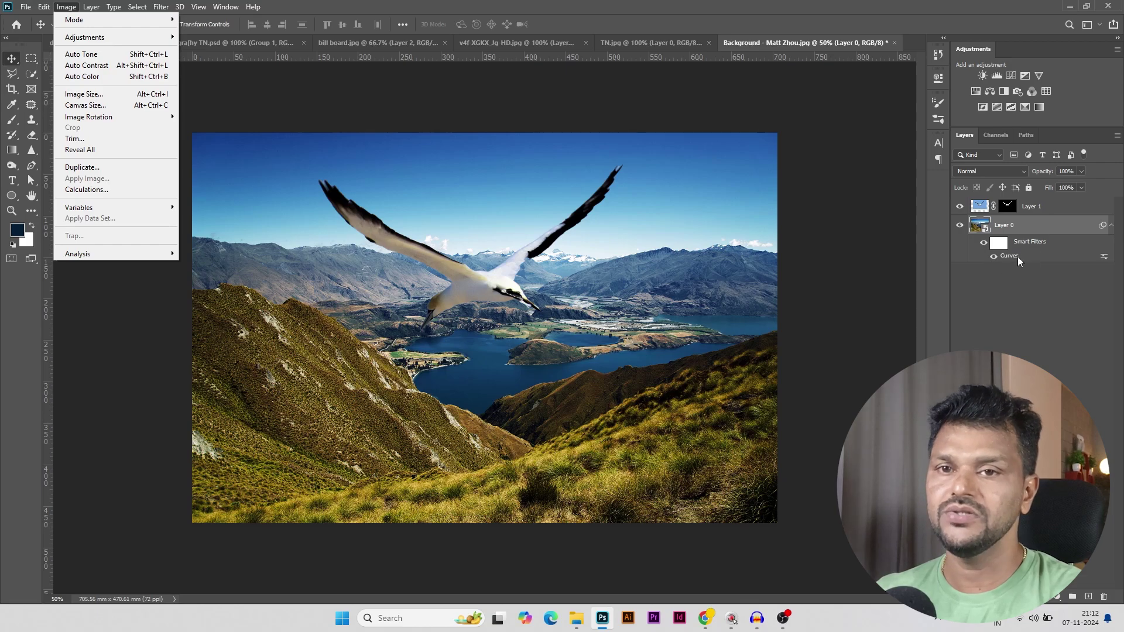
Switch to the donut.jpg document and toggle the visibility of Layer 0 and Layer 0 copy to identify each donut
left_click(999, 334)
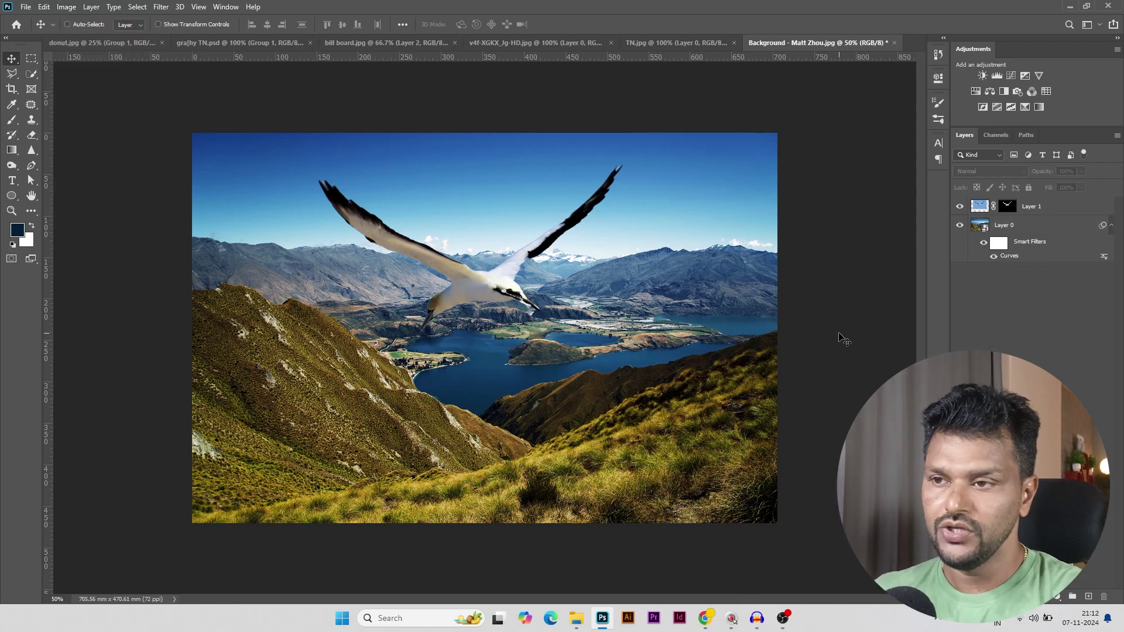
left_click(67, 47)
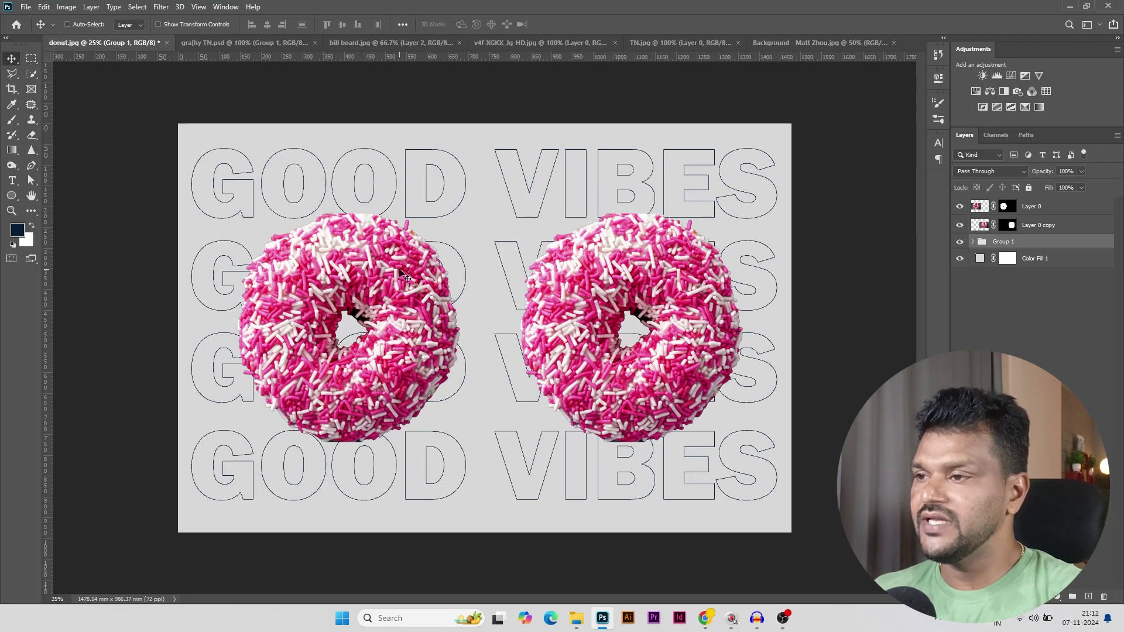
left_click(960, 206)
left_click(960, 207)
left_click(959, 225)
left_click(960, 225)
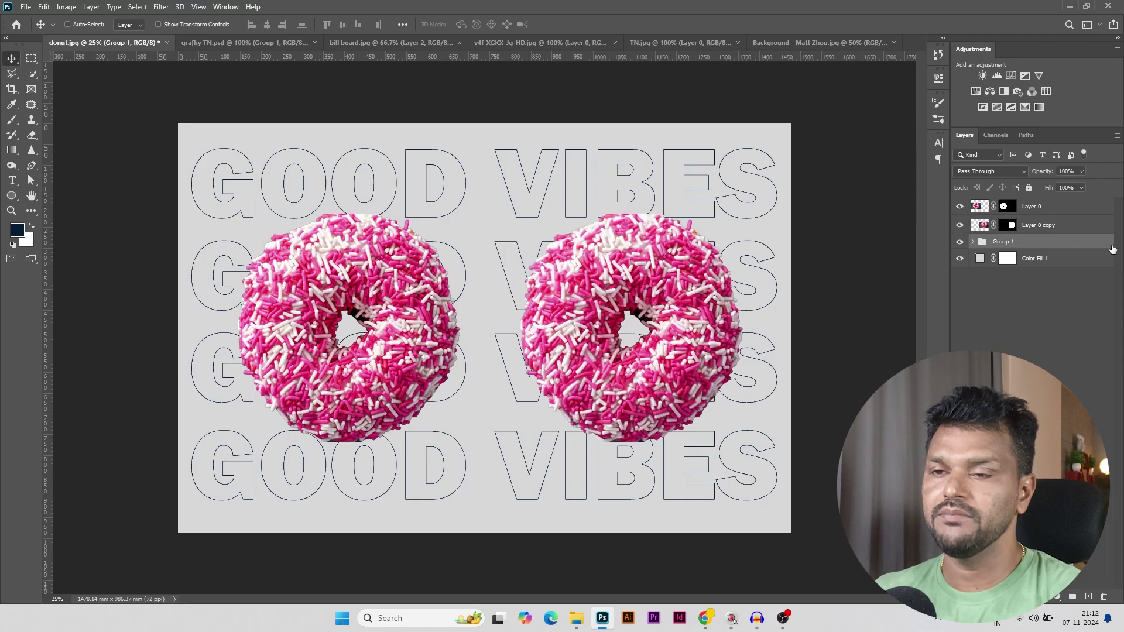
Convert the Layer 0 donut to a smart object
left_click(1072, 226)
left_click(1045, 210)
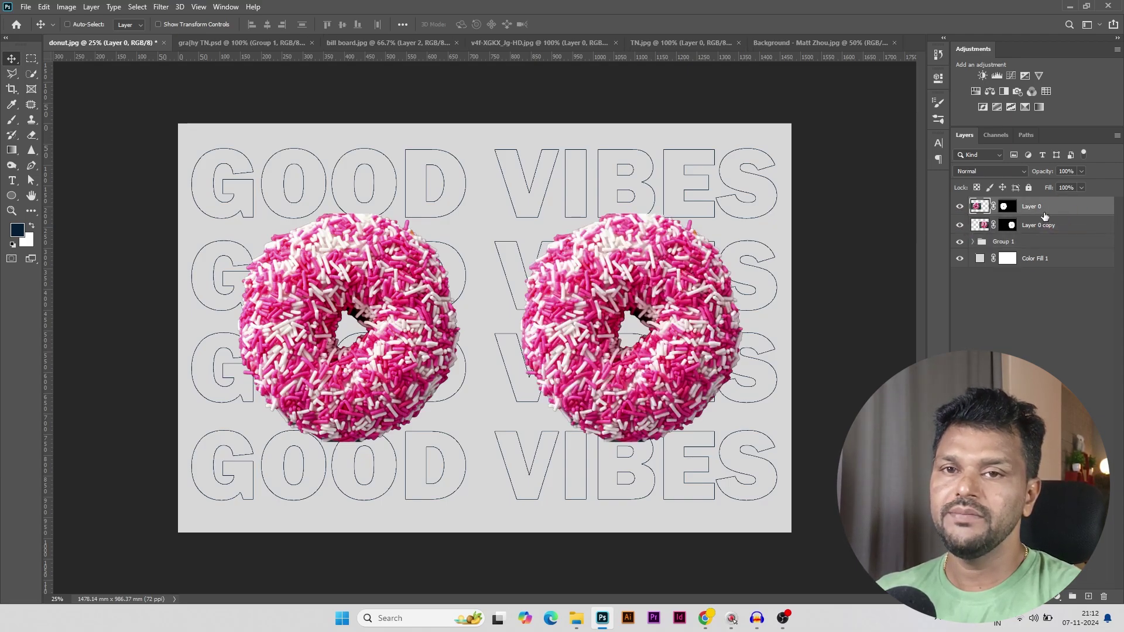
left_click(960, 206)
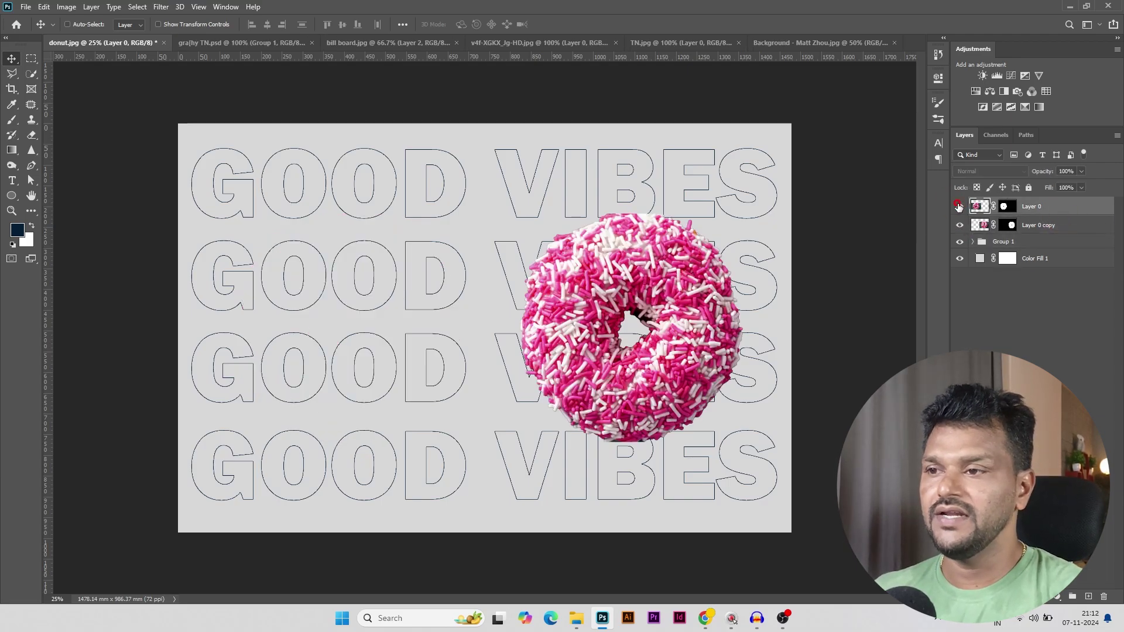
left_click(960, 206)
right_click(1061, 210)
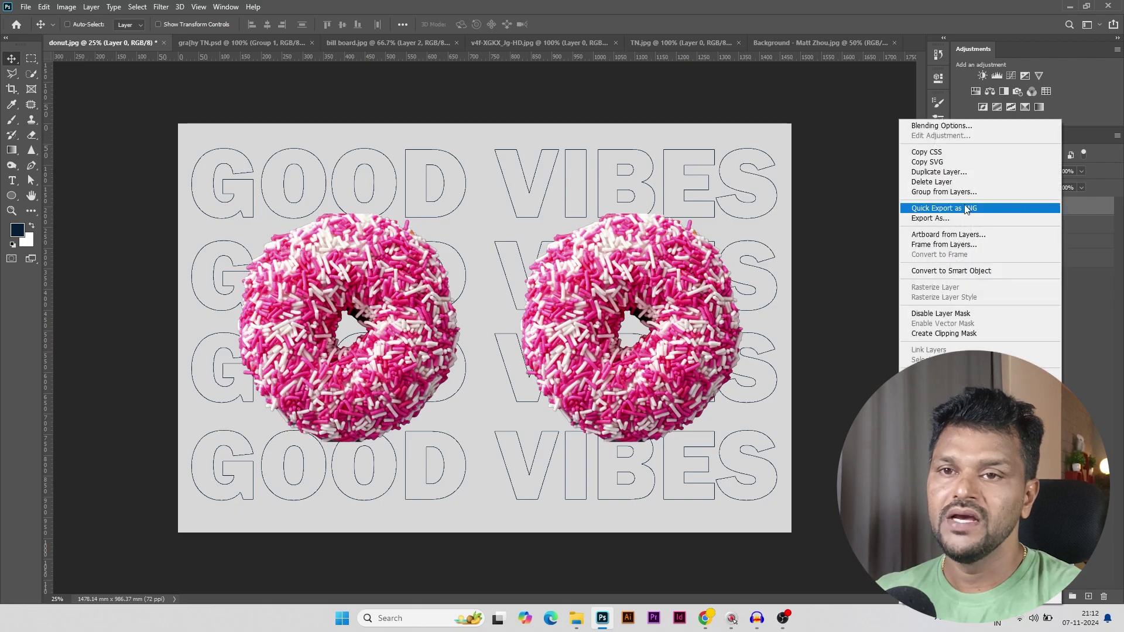
left_click(968, 270)
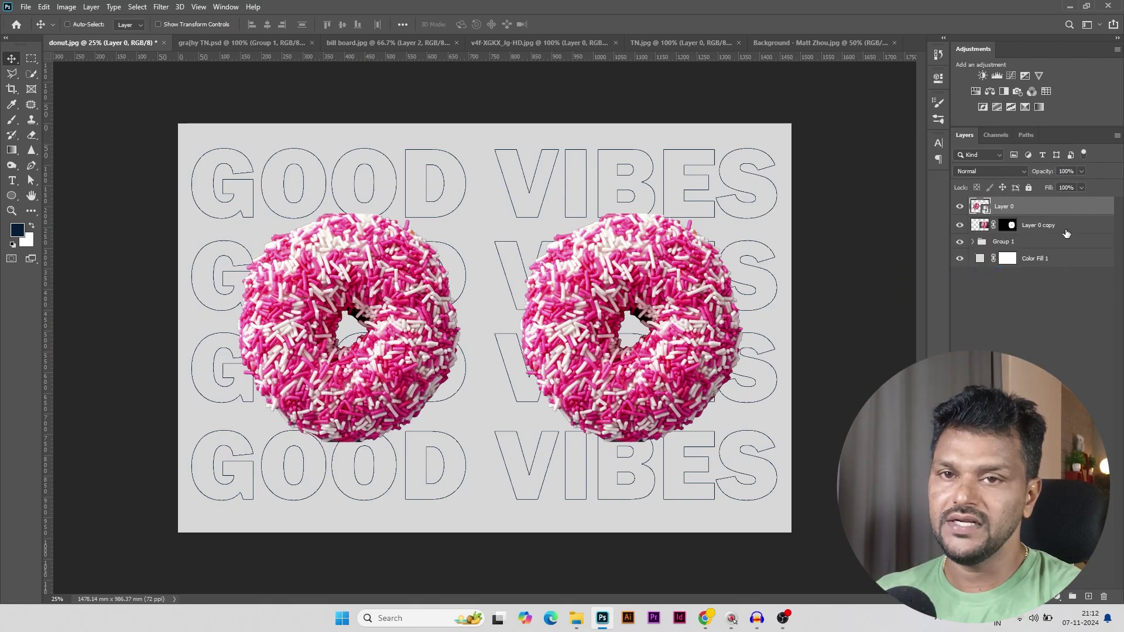
Select Layer 0 together with the unconverted Layer 0 copy and scale both donuts down to about 7.54% around their common centre
left_click(1066, 233)
left_click(960, 226)
left_click(960, 226)
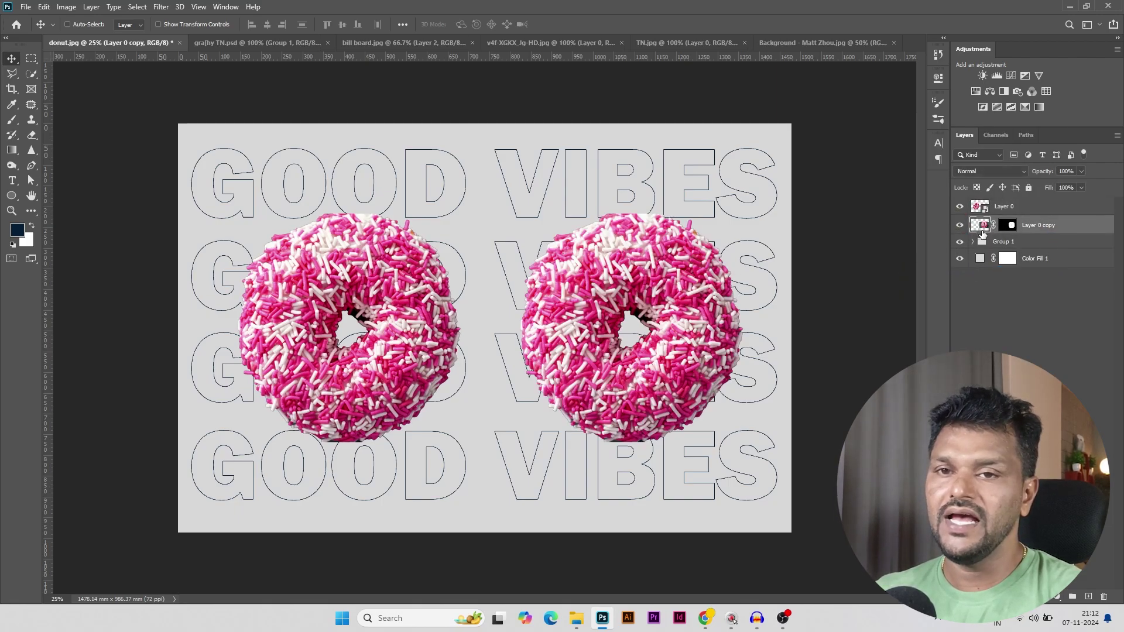
left_click(1060, 227, "shift")
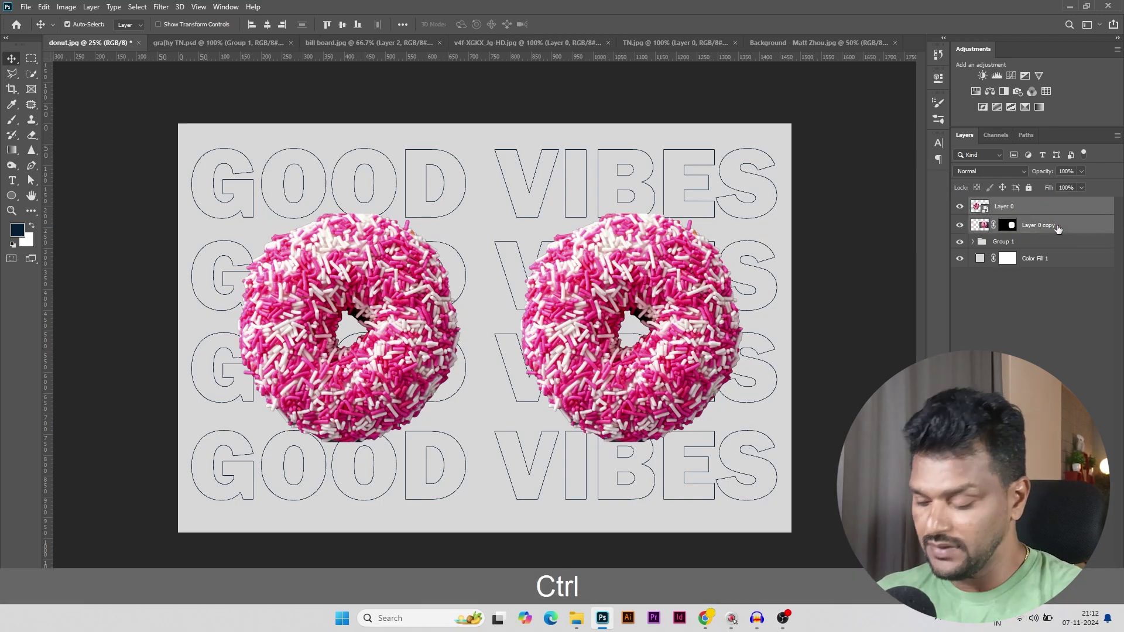
key("ctrl+t")
key("alt")
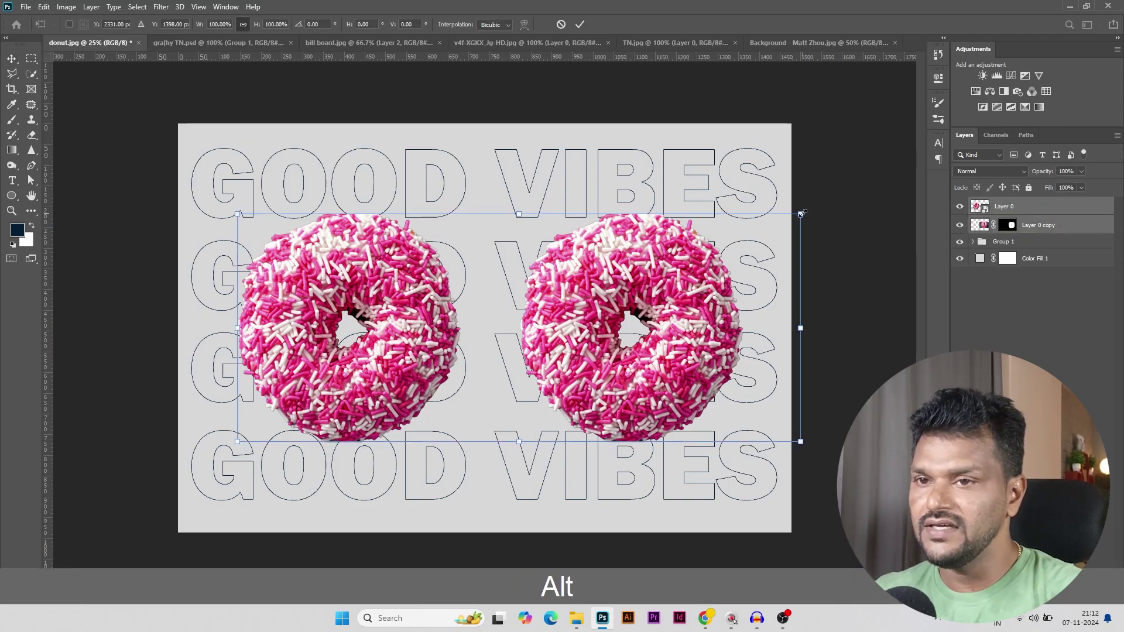
left_click_drag(801, 214, 566, 379)
left_click_drag(567, 378, 567, 378)
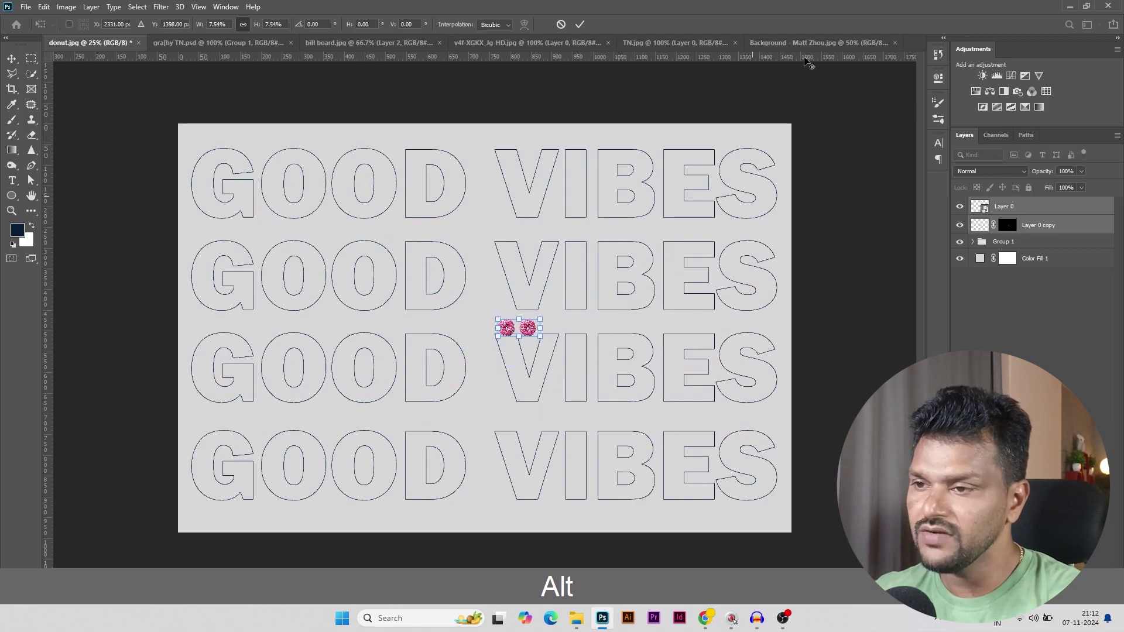
left_click(580, 25)
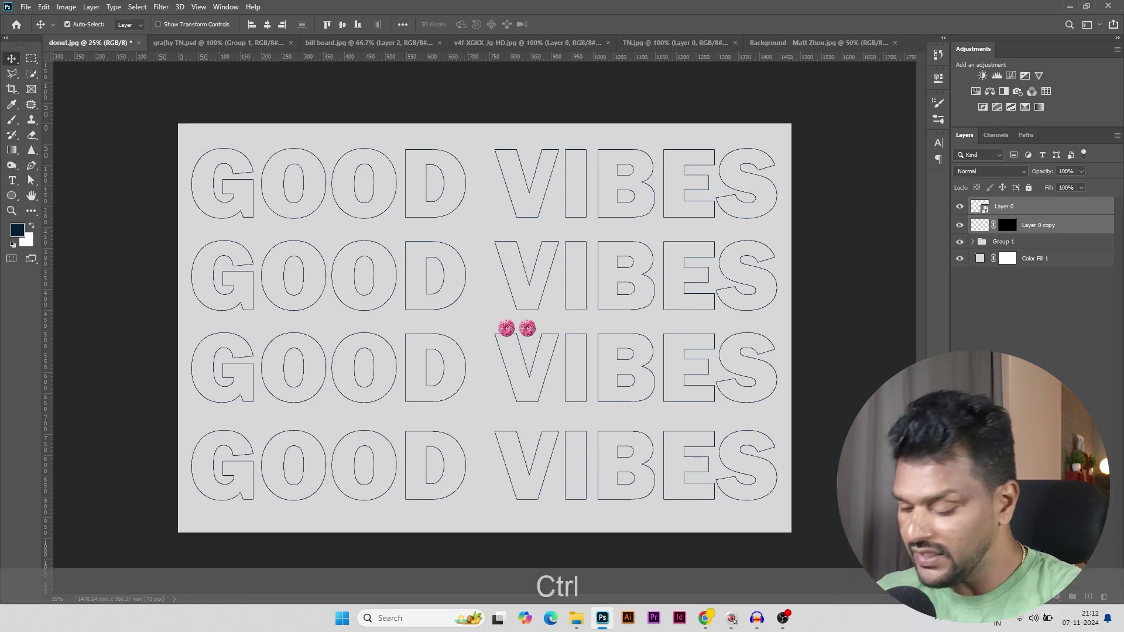
Scale both shrunken donuts back up together around their centre until they nearly span the canvas width
key("ctrl+t")
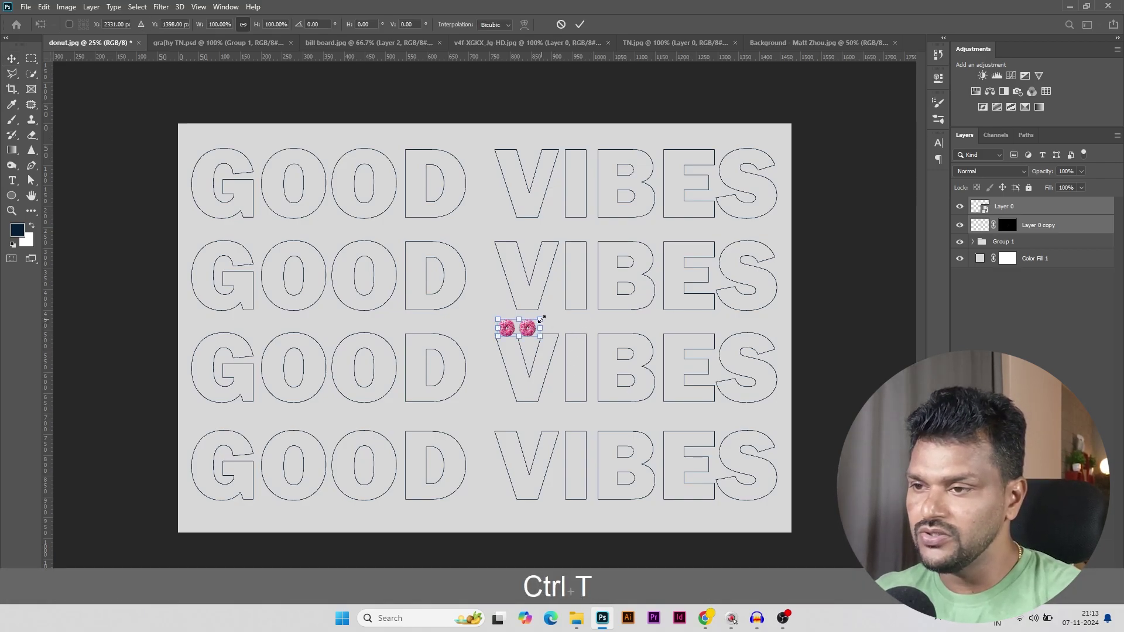
left_click_drag(541, 319, 832, 171)
left_click(581, 24)
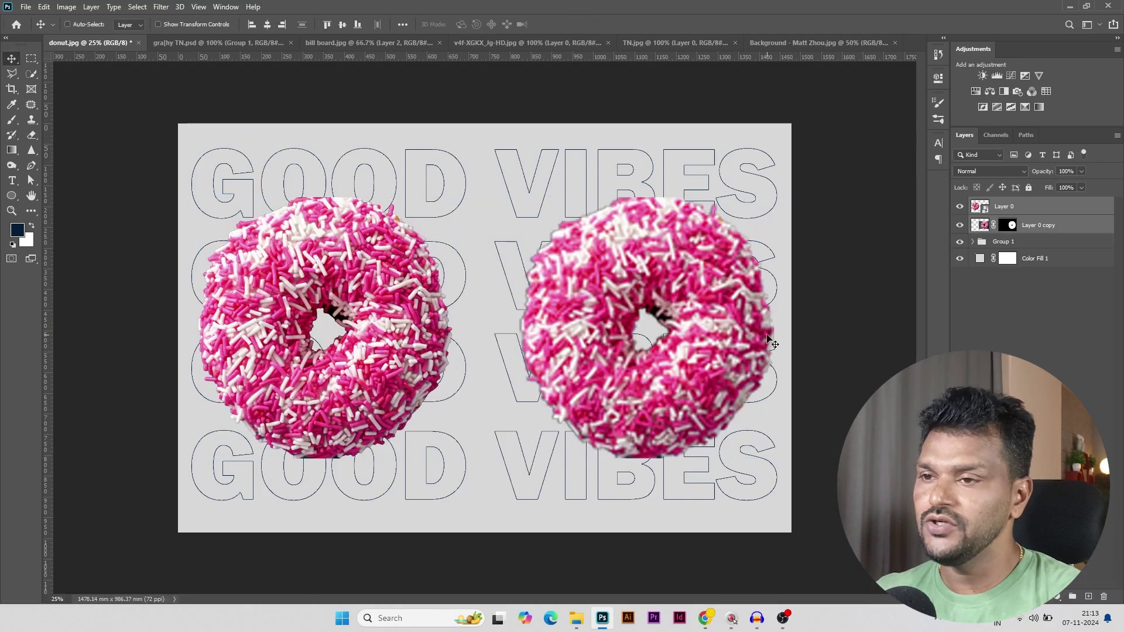
Toggle the visibility of Layer 0 and Layer 0 copy to compare the smart object donut with the ordinary one
left_click(961, 226)
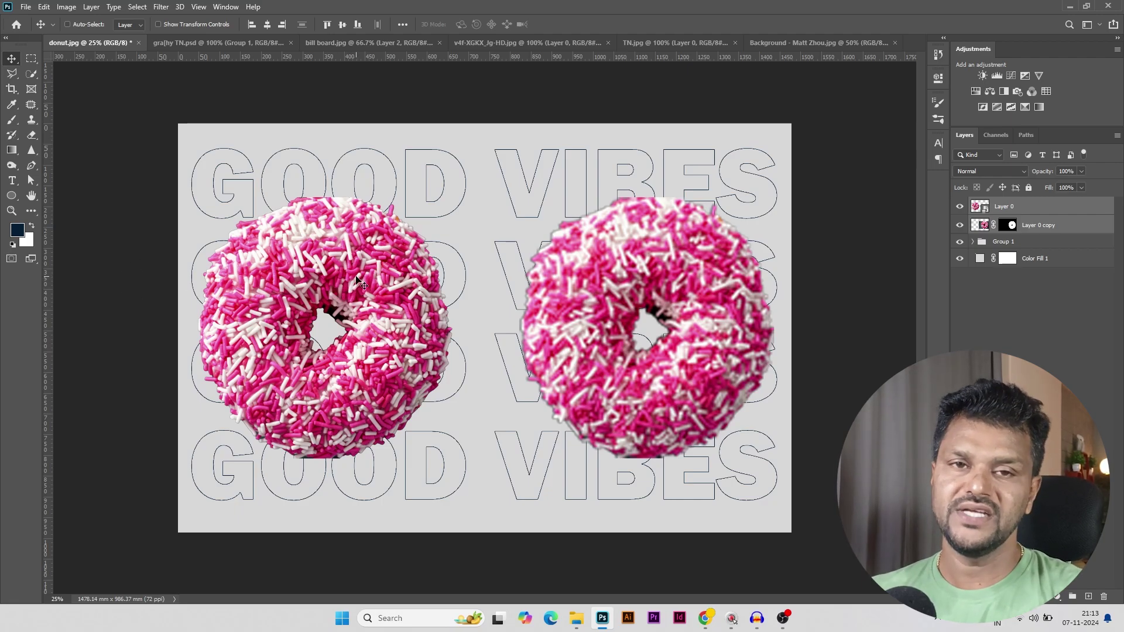
left_click(961, 226)
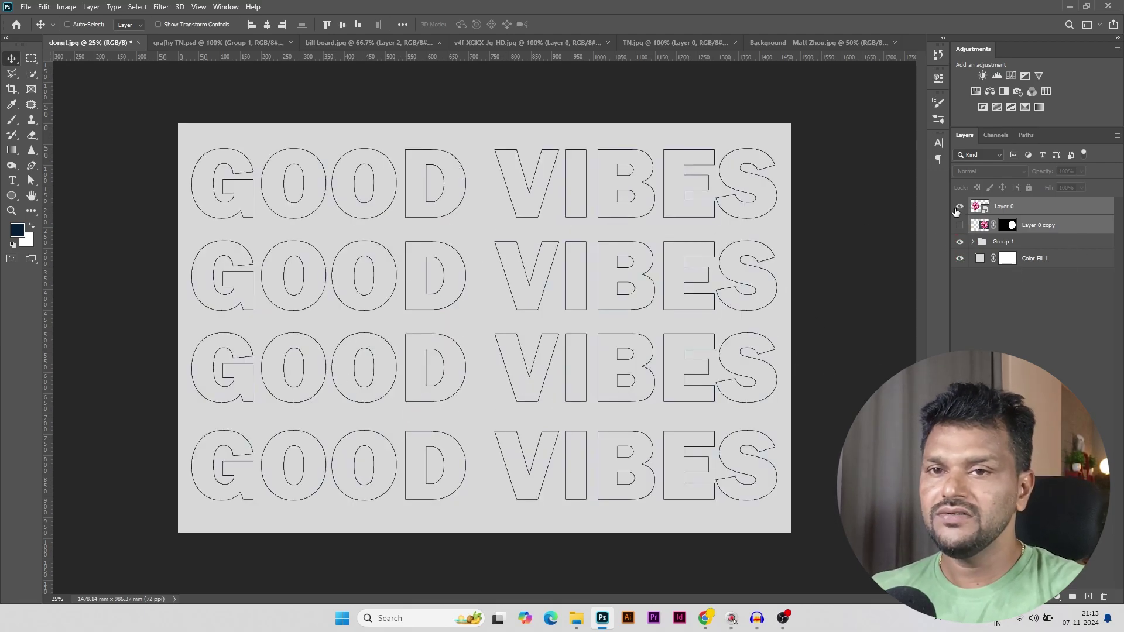
left_click(960, 206)
left_click(960, 225)
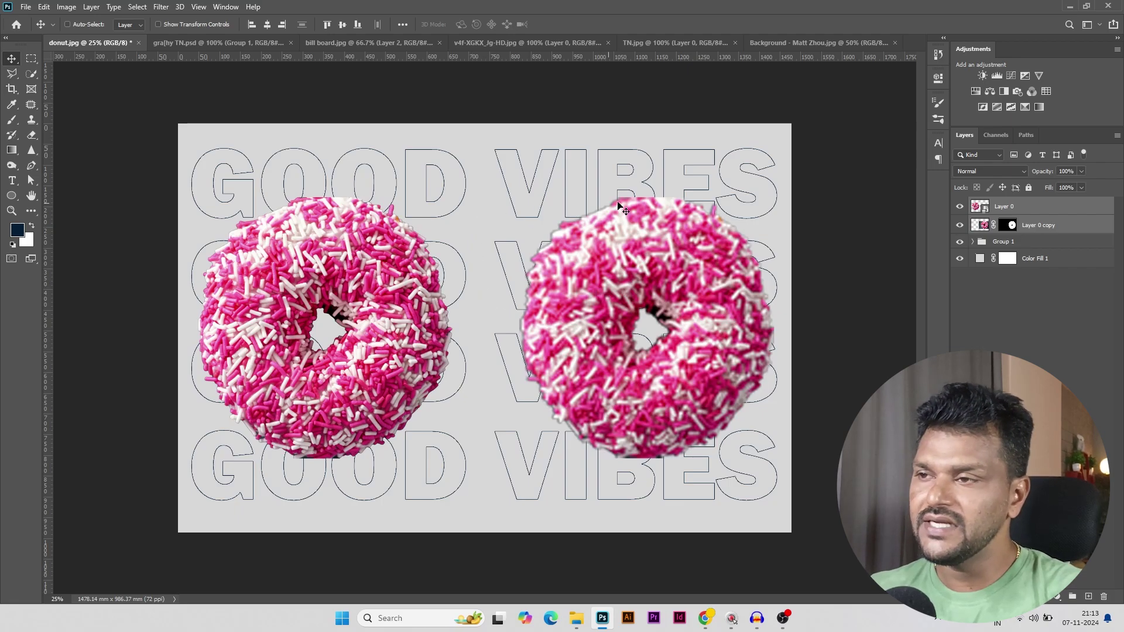
Hide Layer 0 copy and move the Layer 0 donut to the centre of the canvas
left_click(960, 226)
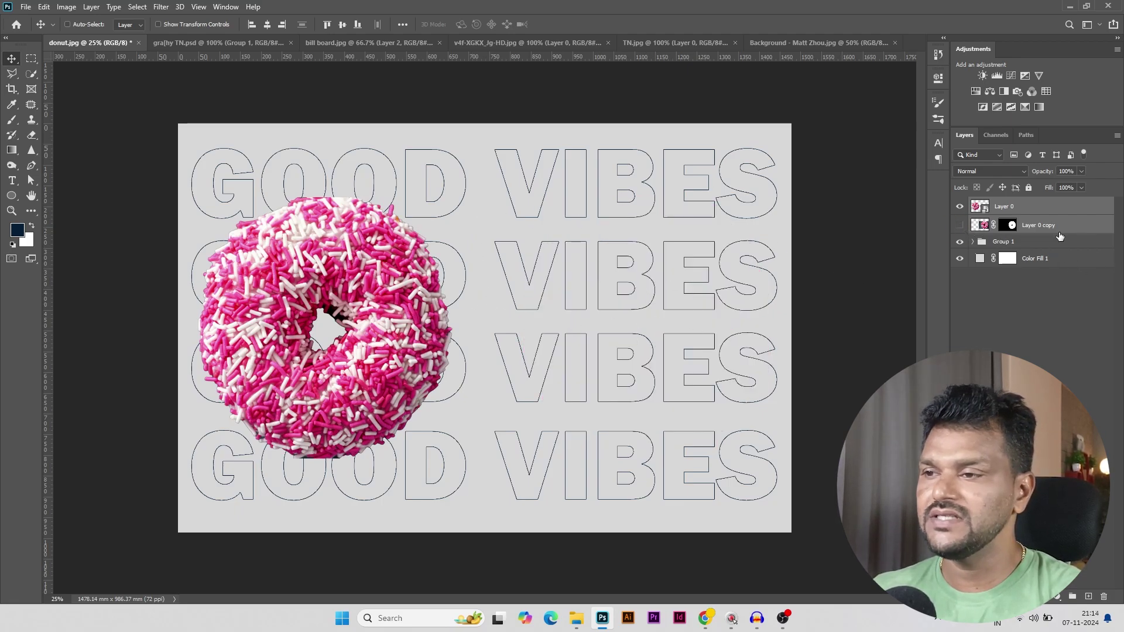
left_click(1036, 206)
left_click_drag(381, 303, 533, 308)
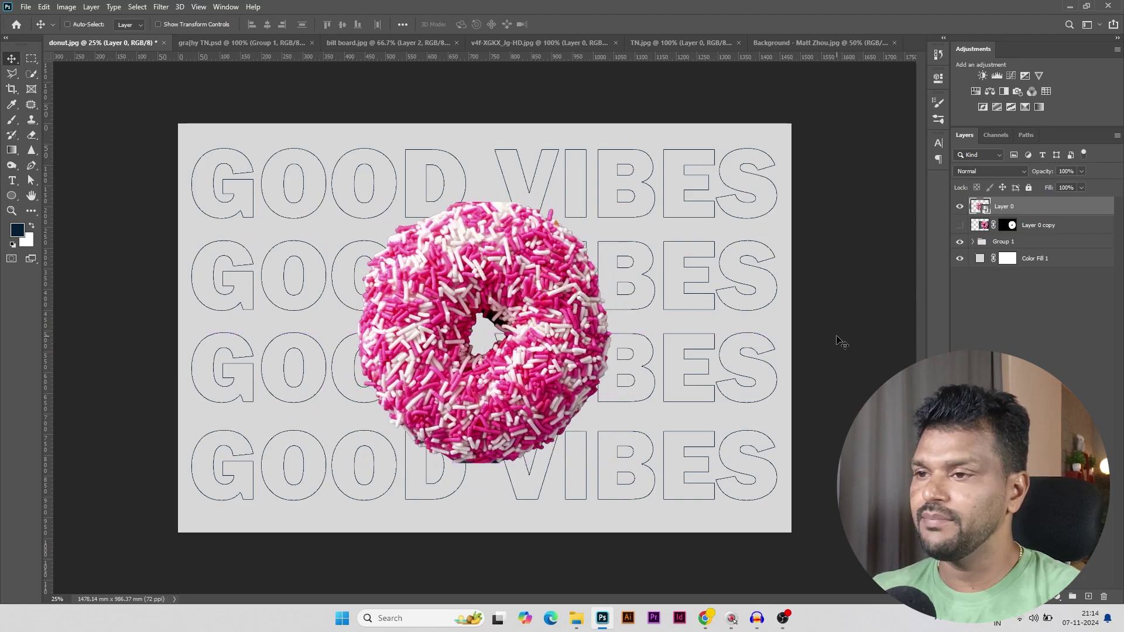
Expand Group 1 and toggle the visibility of the group and its GOOD VIBES copies to examine the separate text layers
left_click(960, 242)
left_click(960, 242)
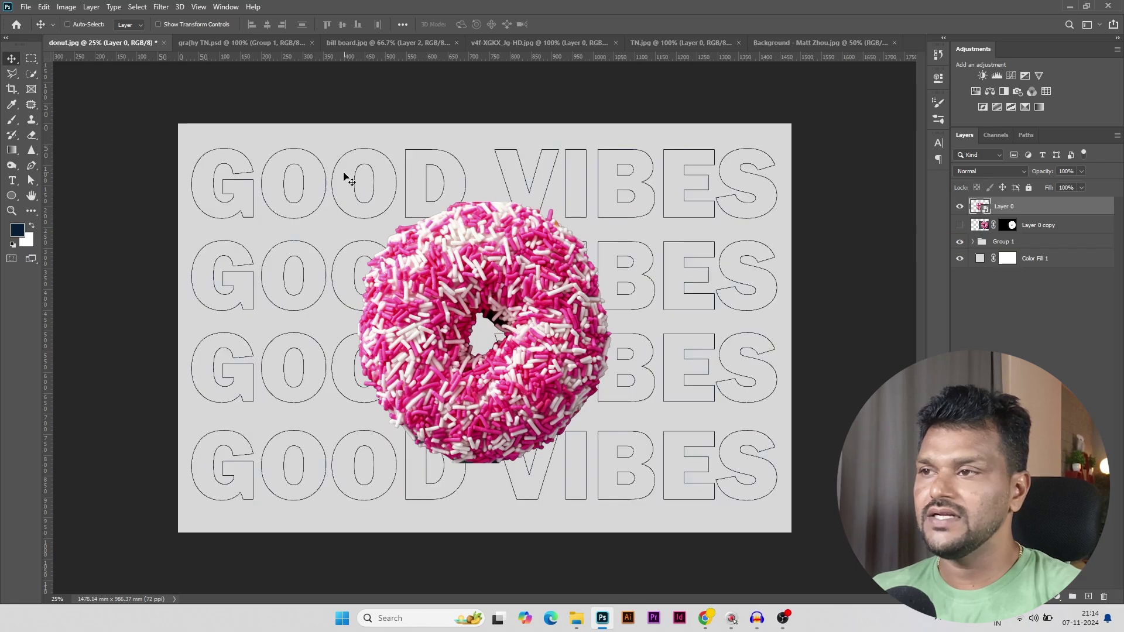
left_click(973, 243)
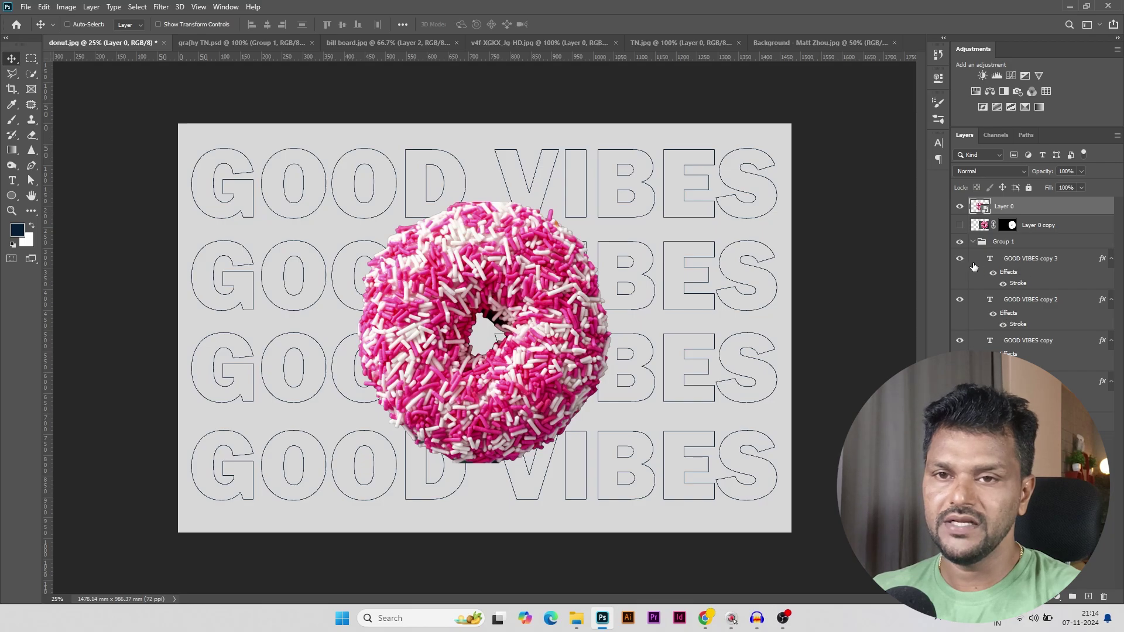
left_click(960, 299)
left_click(960, 299)
left_click(962, 340)
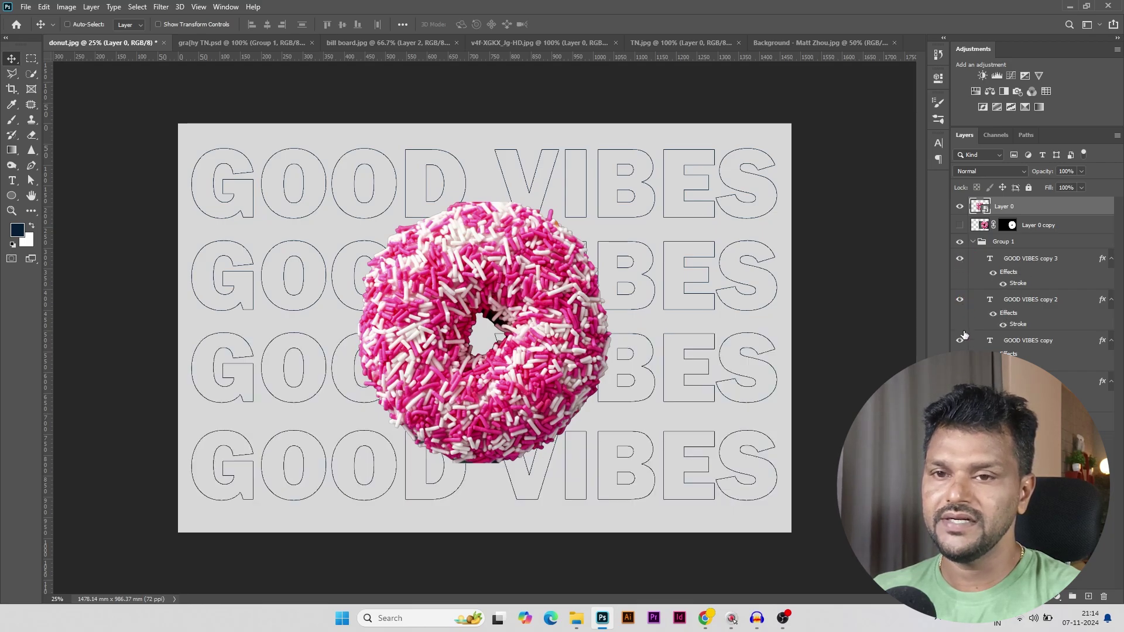
left_click(960, 340)
left_click(1025, 258)
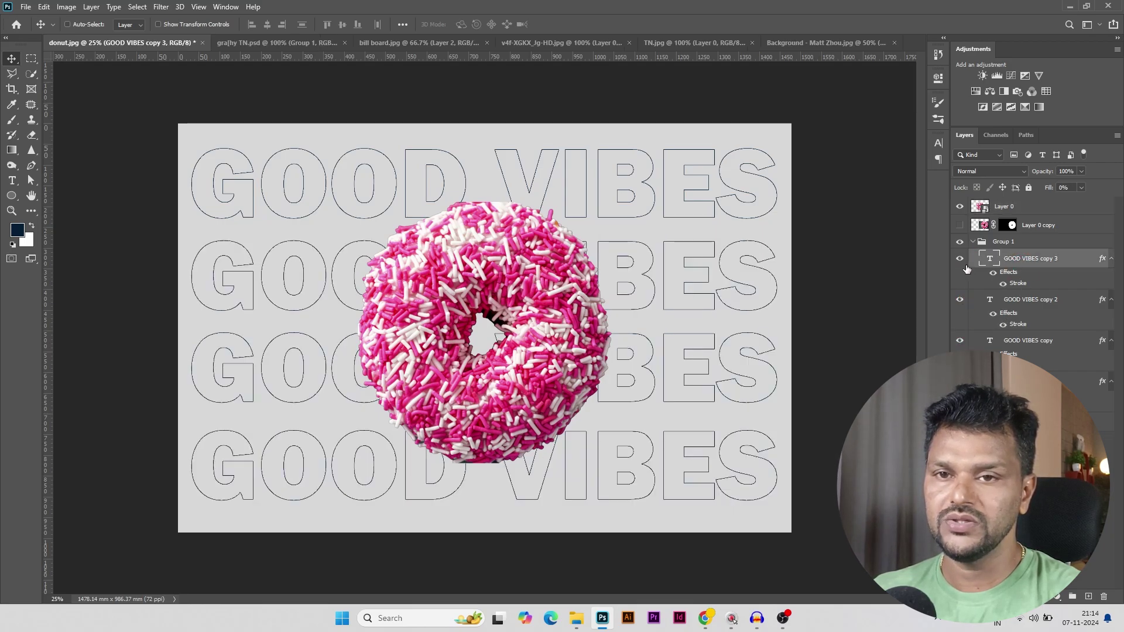
left_click(960, 259)
left_click(960, 258)
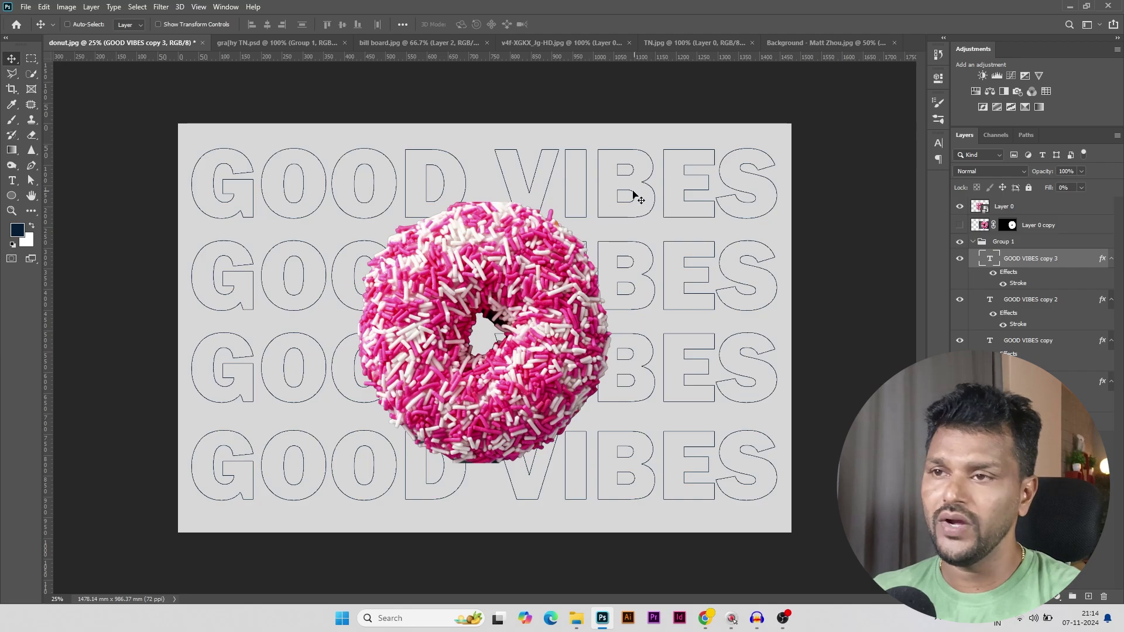
Try changing the topmost GOOD VIBES text line to GOOD BITES and undo the edit
double_click(589, 186)
left_click(589, 186)
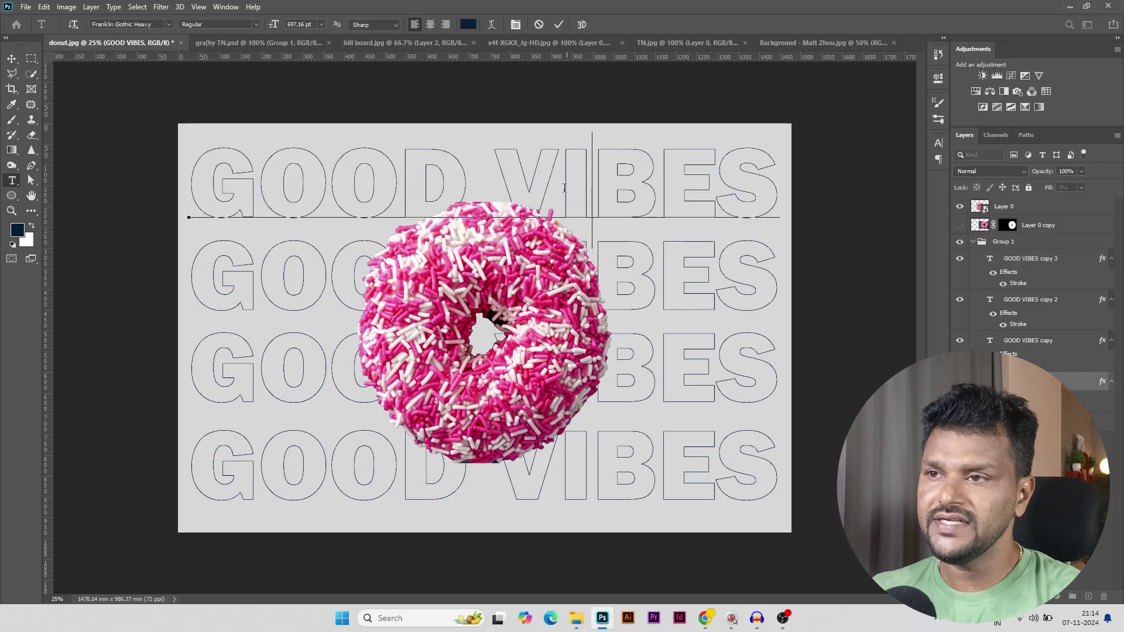
left_click(520, 171)
left_click_drag(519, 172, 729, 181)
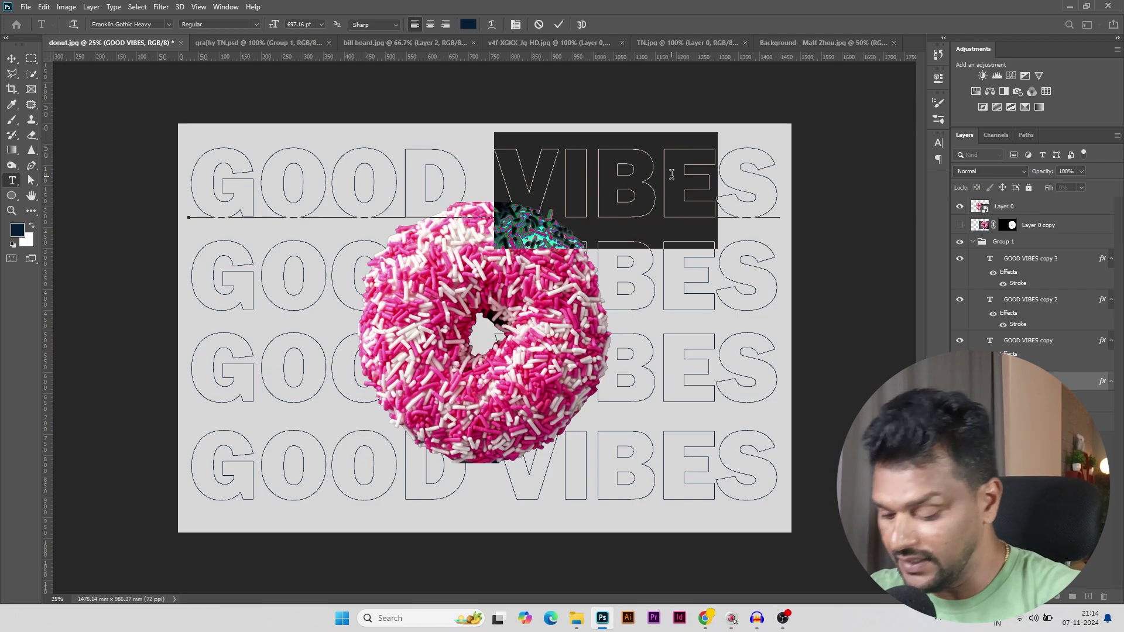
type("BITE")
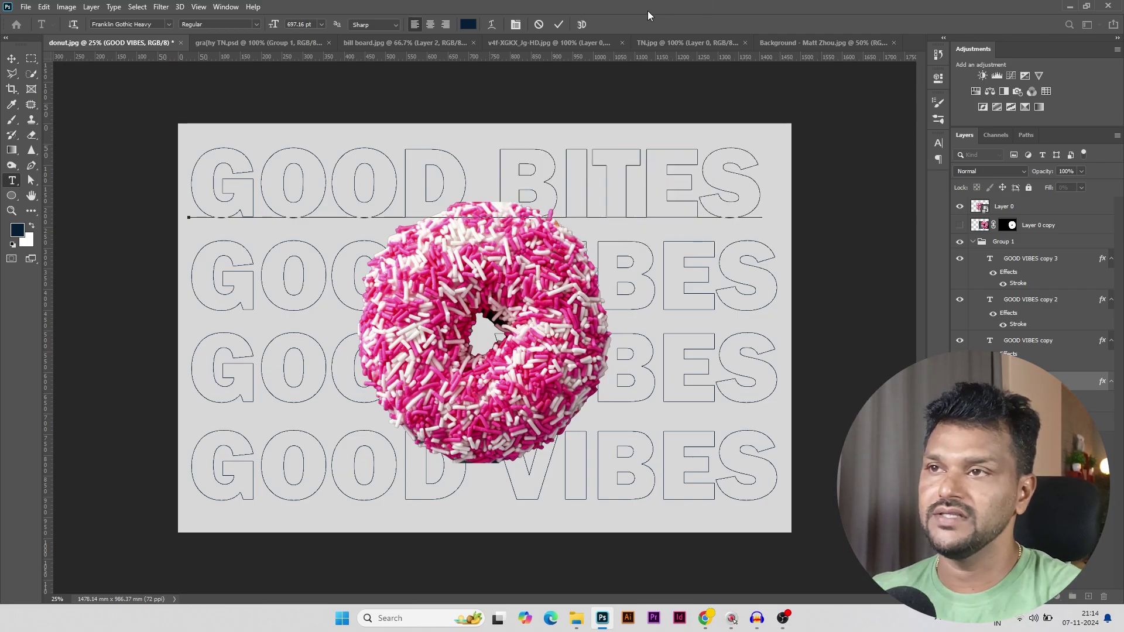
left_click(559, 24)
key("v")
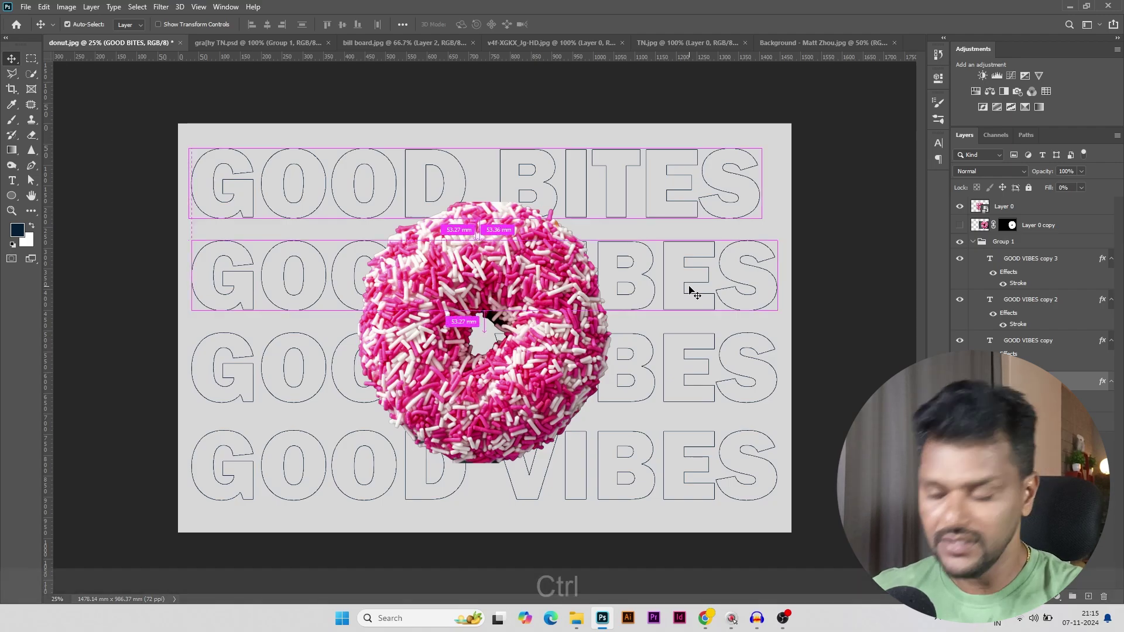
key("ctrl+z")
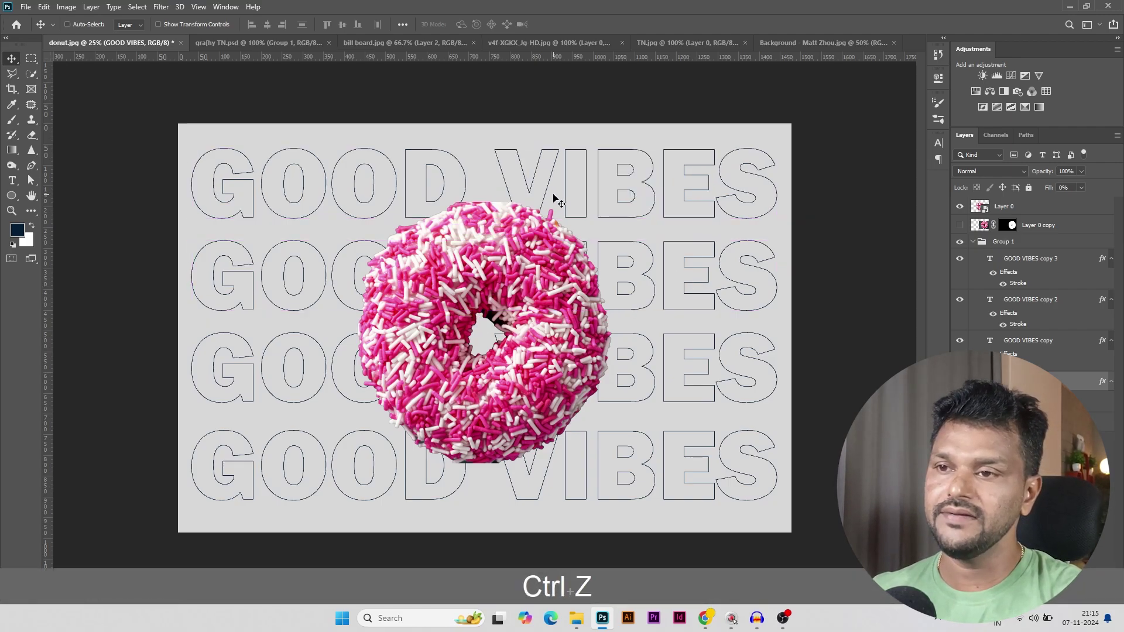
Delete the three GOOD VIBES copy layers from Group 1, keeping the original text layer
left_click(1022, 261)
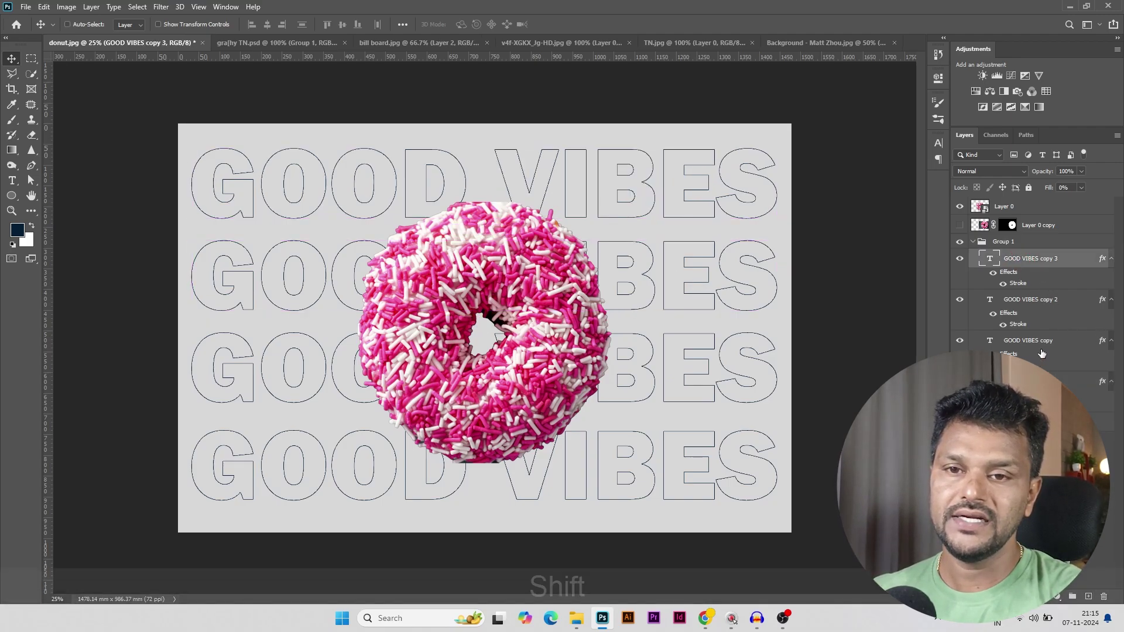
left_click(1028, 300, "shift")
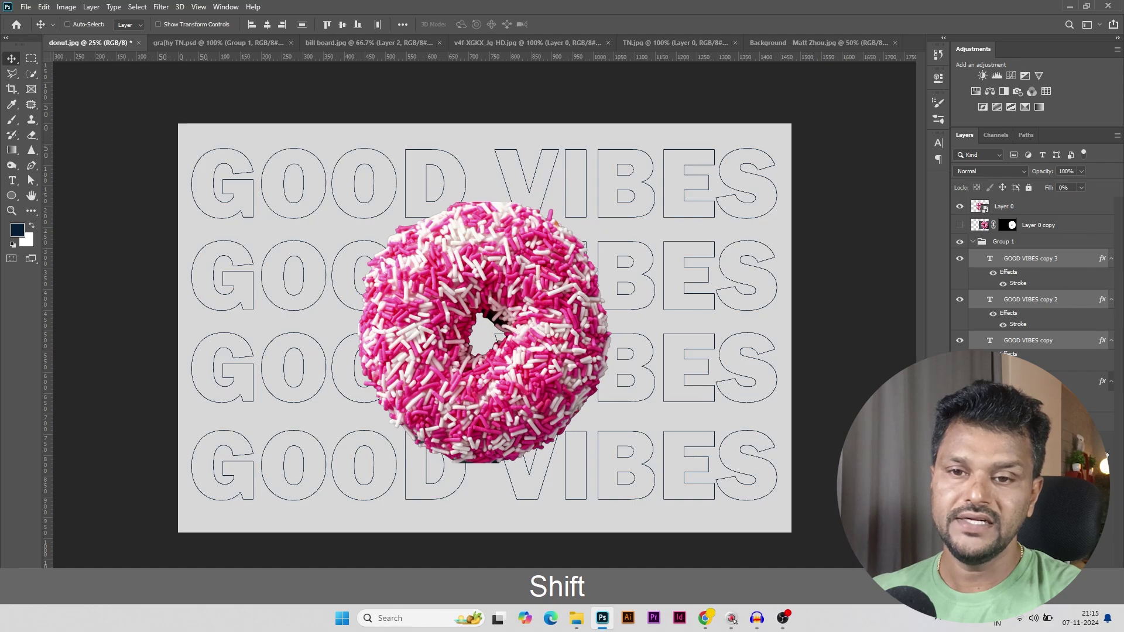
key("Delete")
Convert the remaining GOOD VIBES text layer to a smart object
left_click(962, 259)
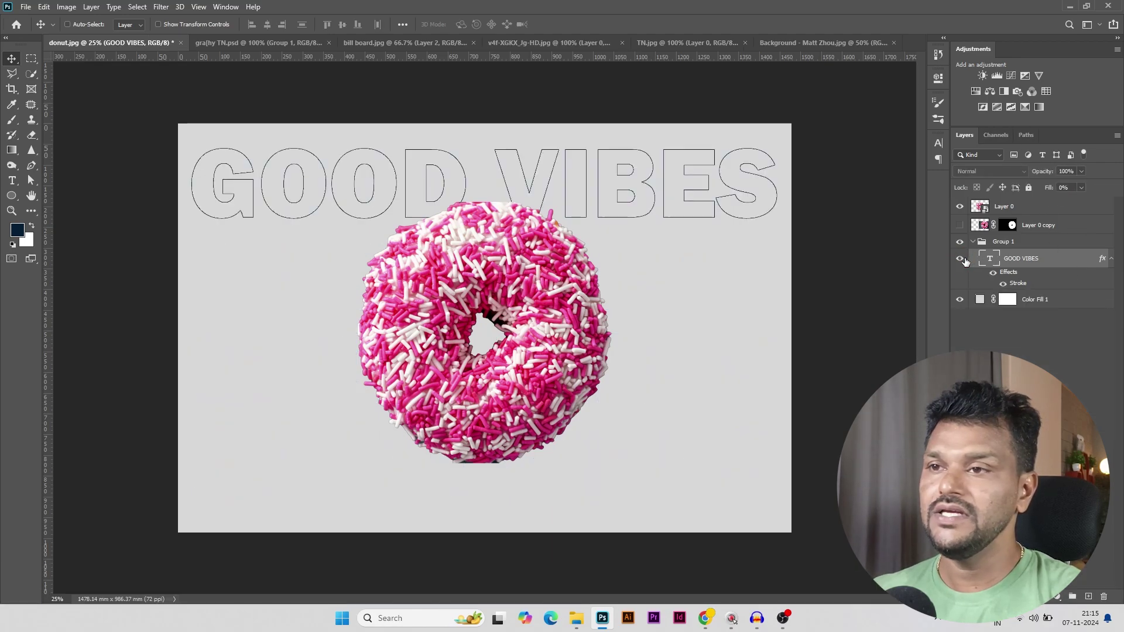
right_click(1048, 262)
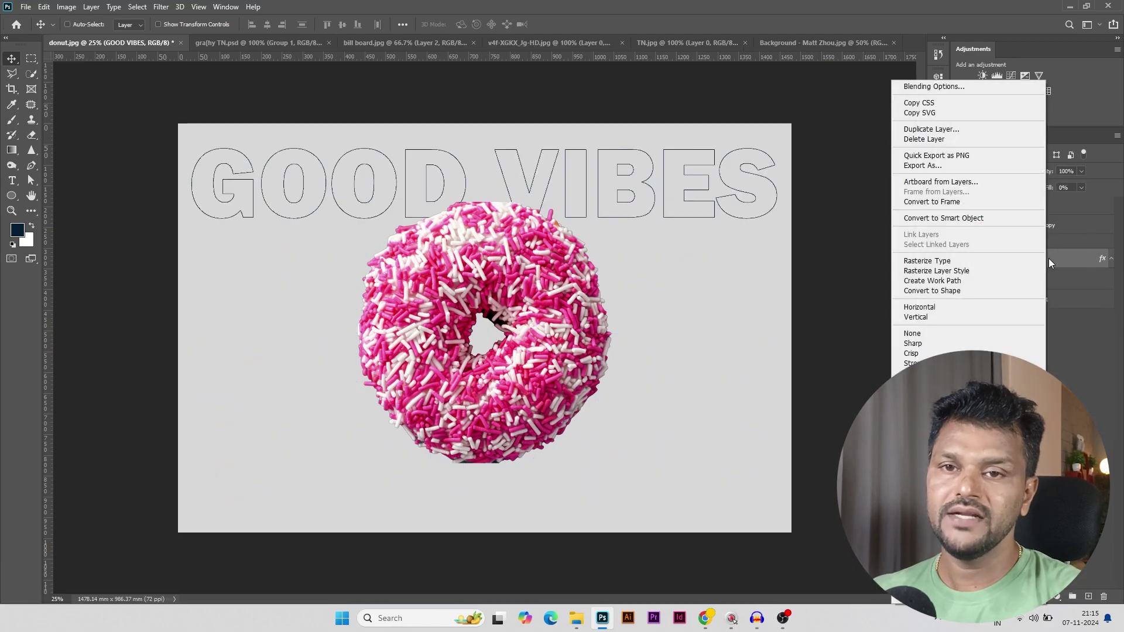
left_click(974, 219)
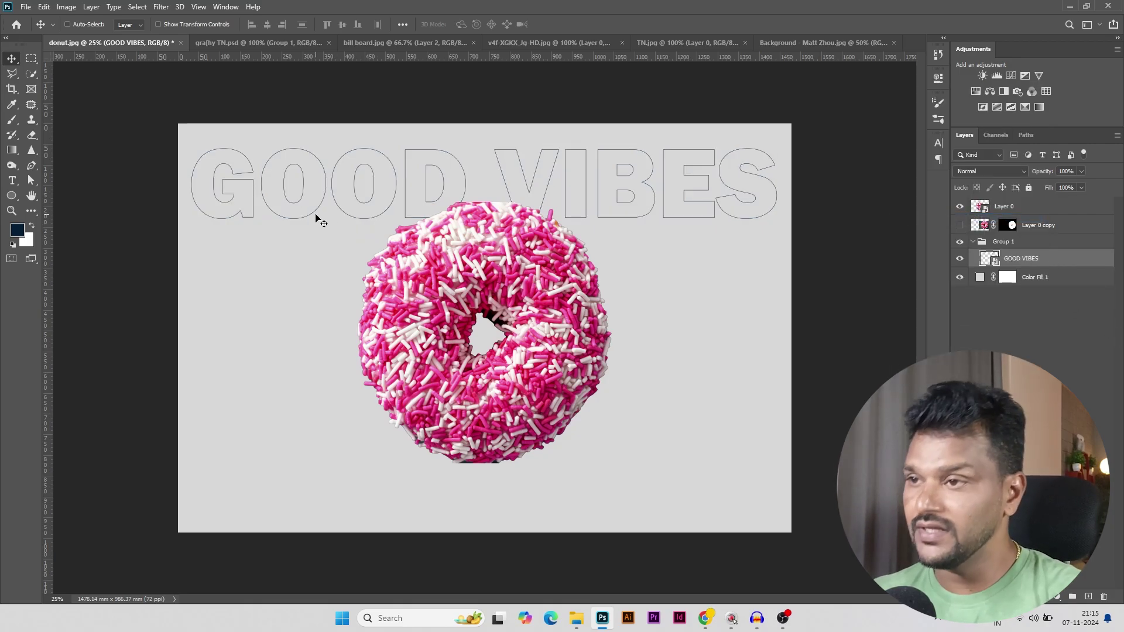
Duplicate the GOOD VIBES smart object three times straight down the canvas to make four stacked rows
key("alt")
left_click_drag(369, 221, 314, 511)
key("ctrl")
key("alt")
key("shift")
key("ctrl")
key("alt")
key("shift")
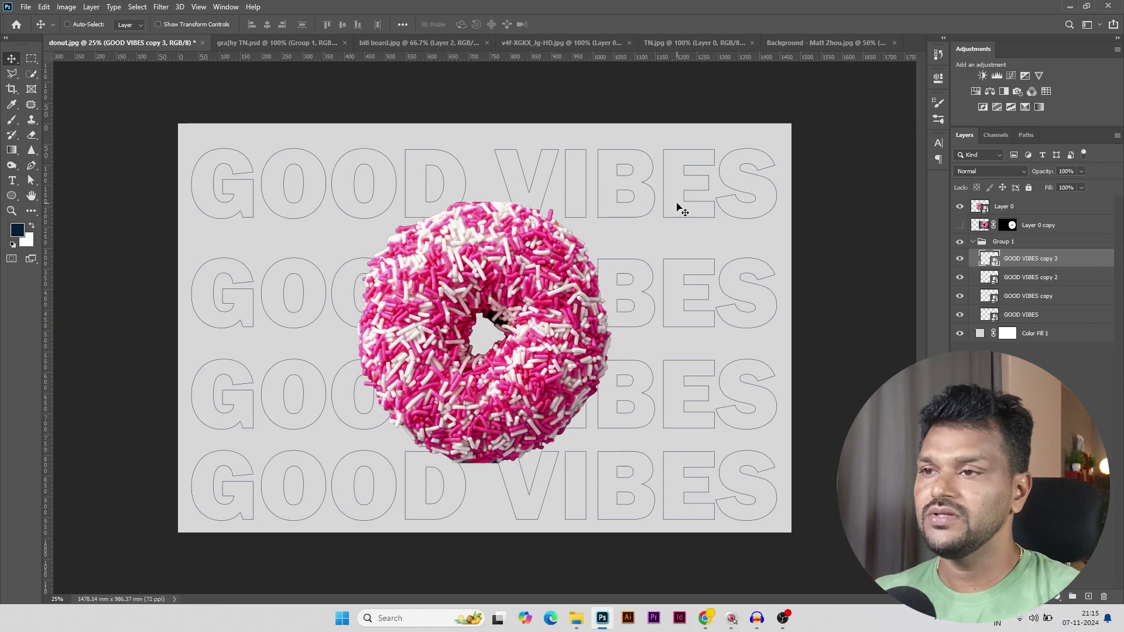
Edit the contents of the topmost GOOD VIBES smart object to read GOOD BITES, save them, and return to donut.jpg
double_click(994, 258)
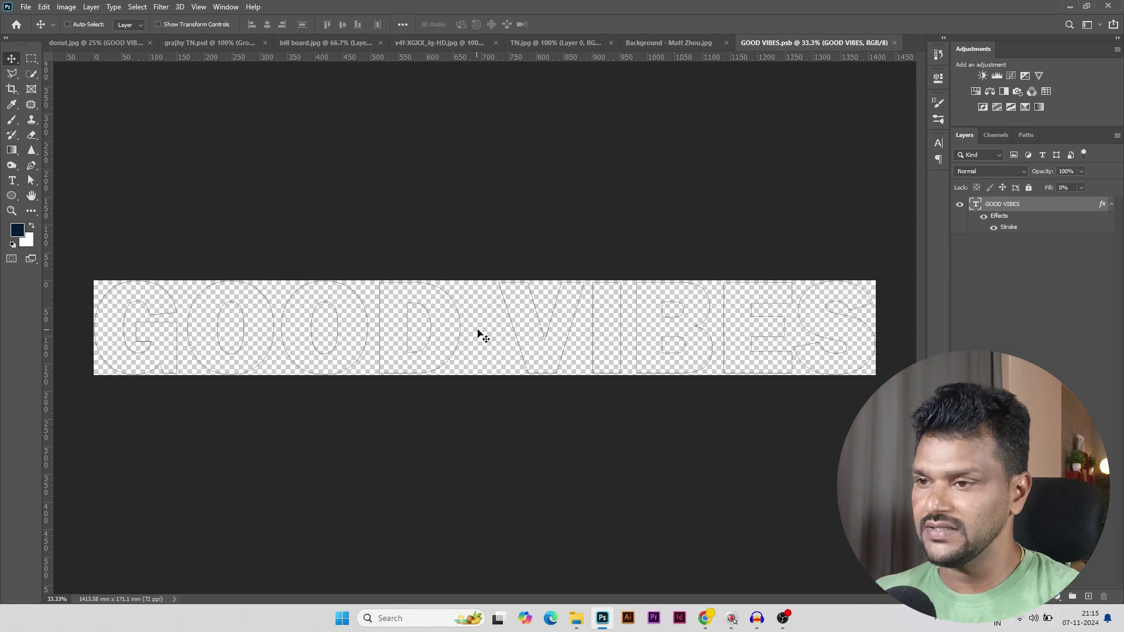
double_click(523, 323)
left_click(541, 324)
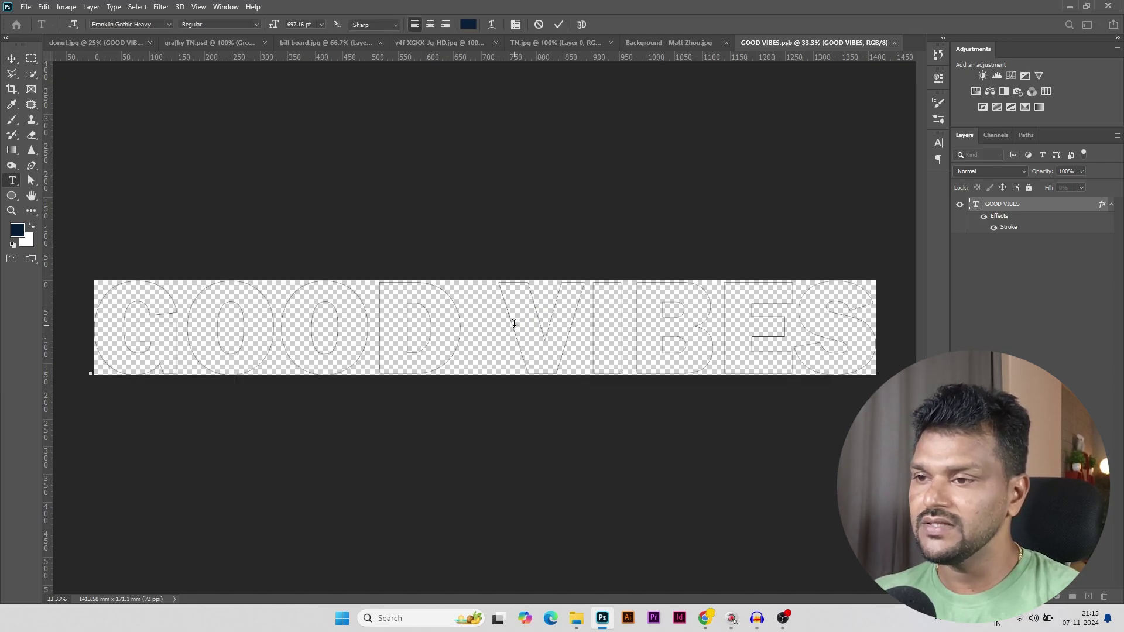
left_click(515, 325)
left_click_drag(515, 326, 715, 337)
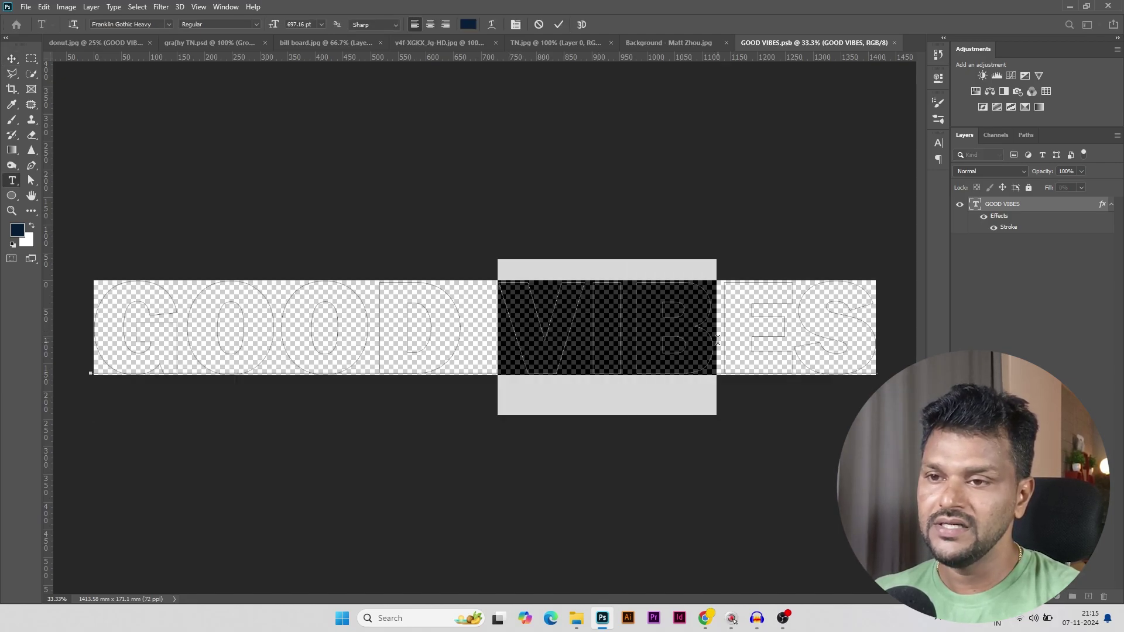
type("BI")
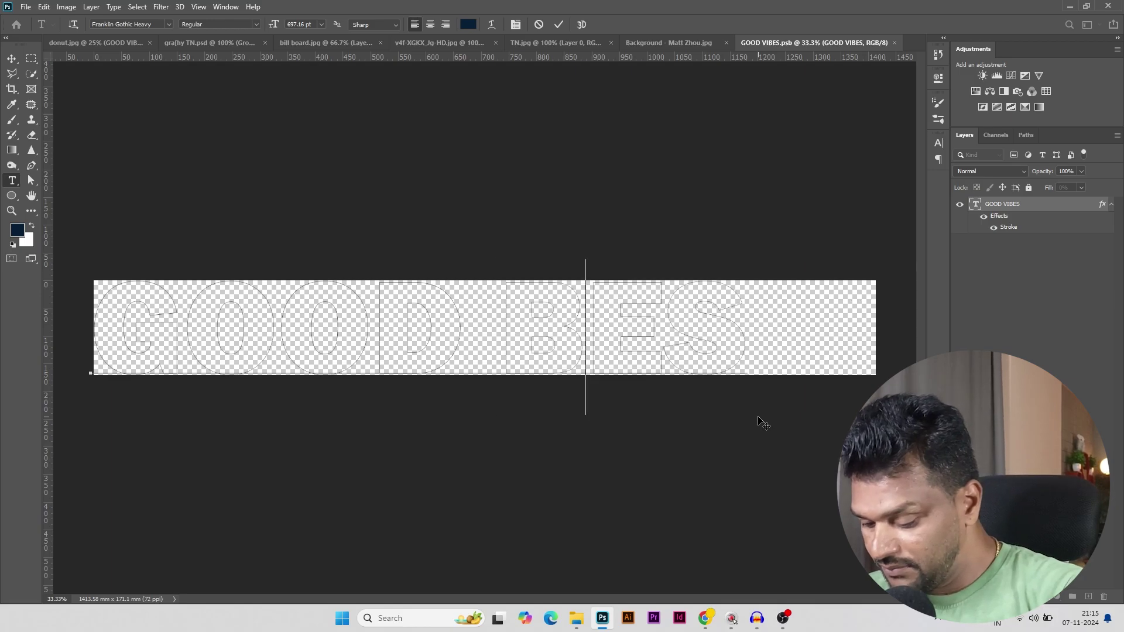
type("T")
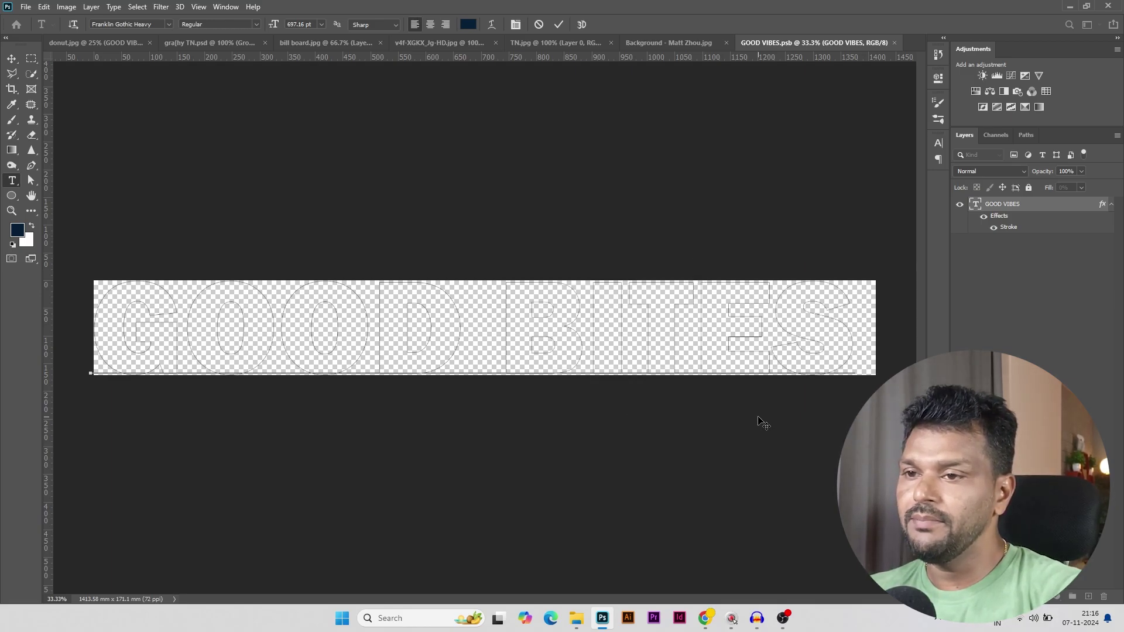
left_click(559, 24)
key("v")
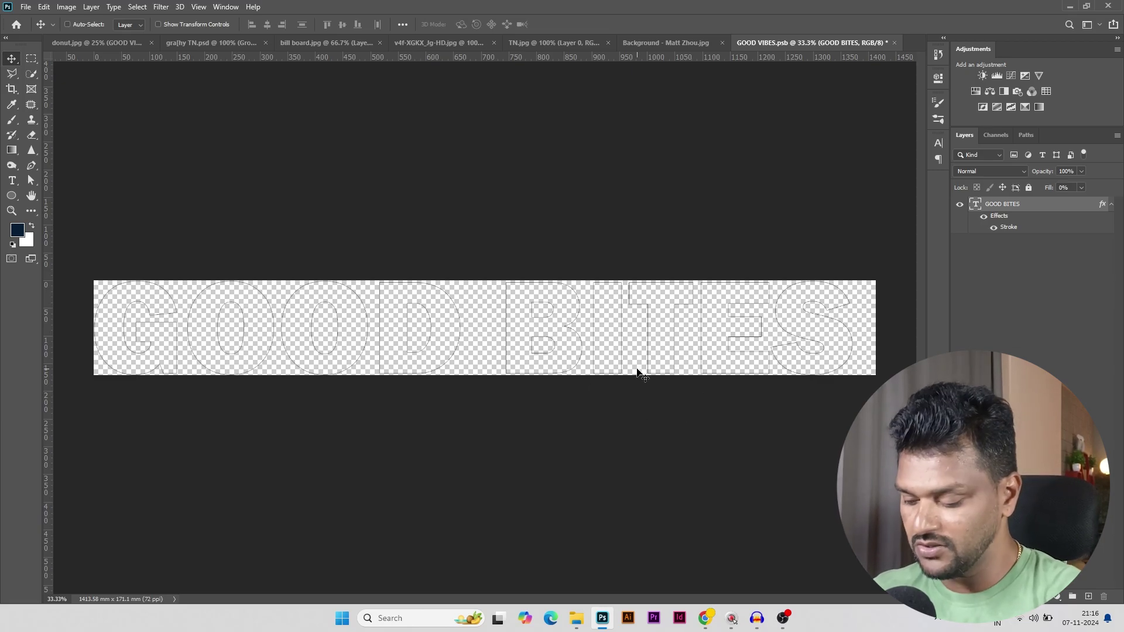
key("ctrl+s")
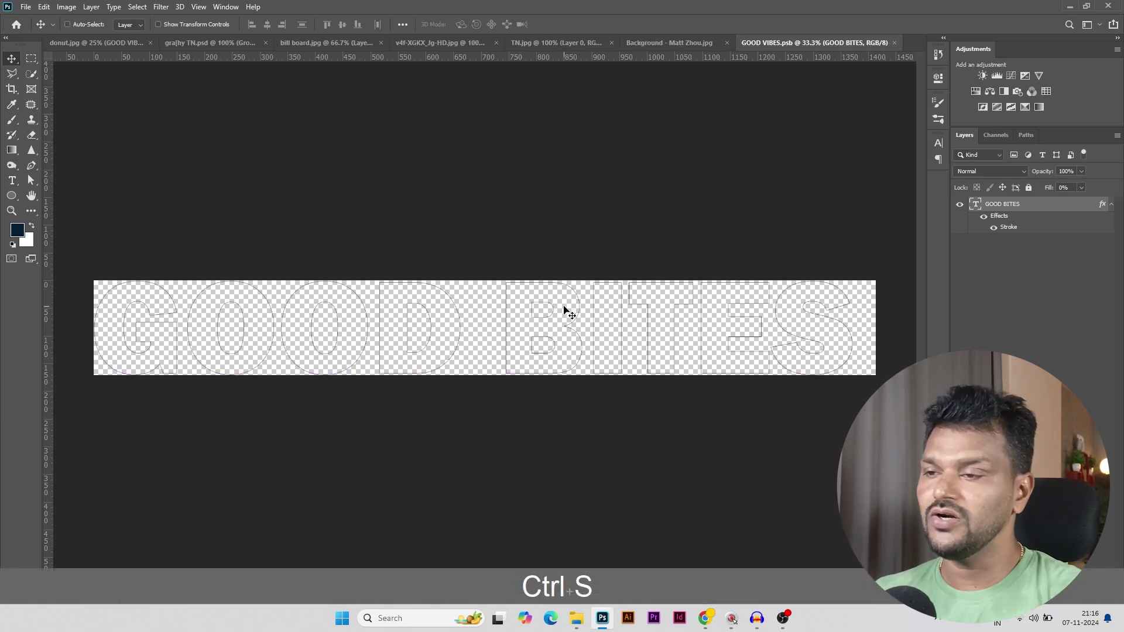
key("ctrl+Tab")
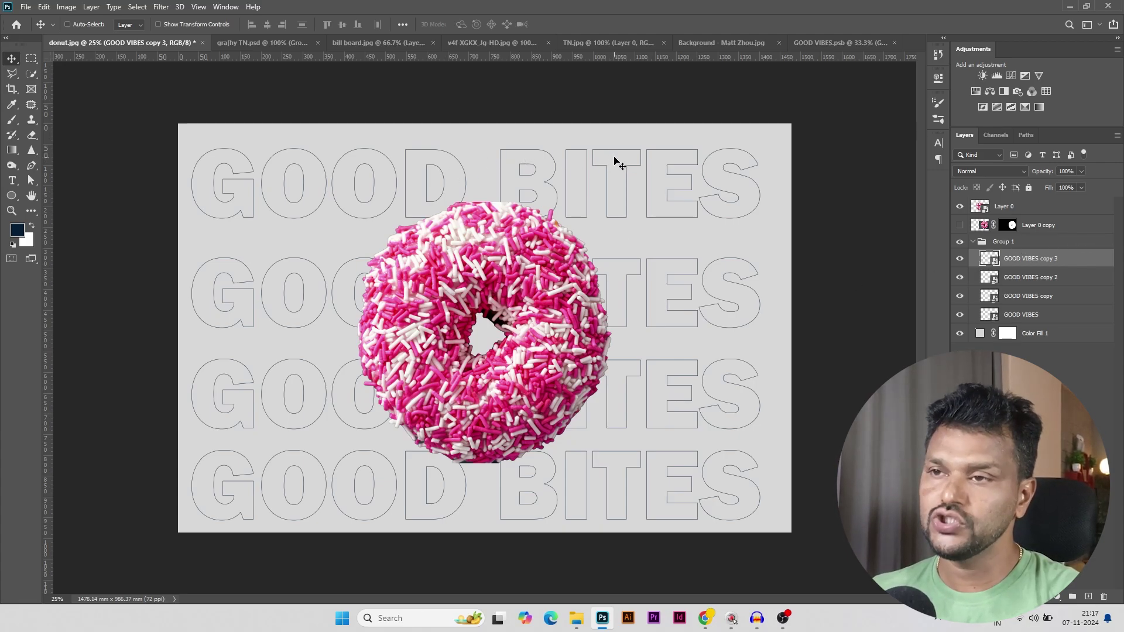
Set the text's stroke size to 21 px inside the smart object, save it, and return to donut.jpg
double_click(990, 259)
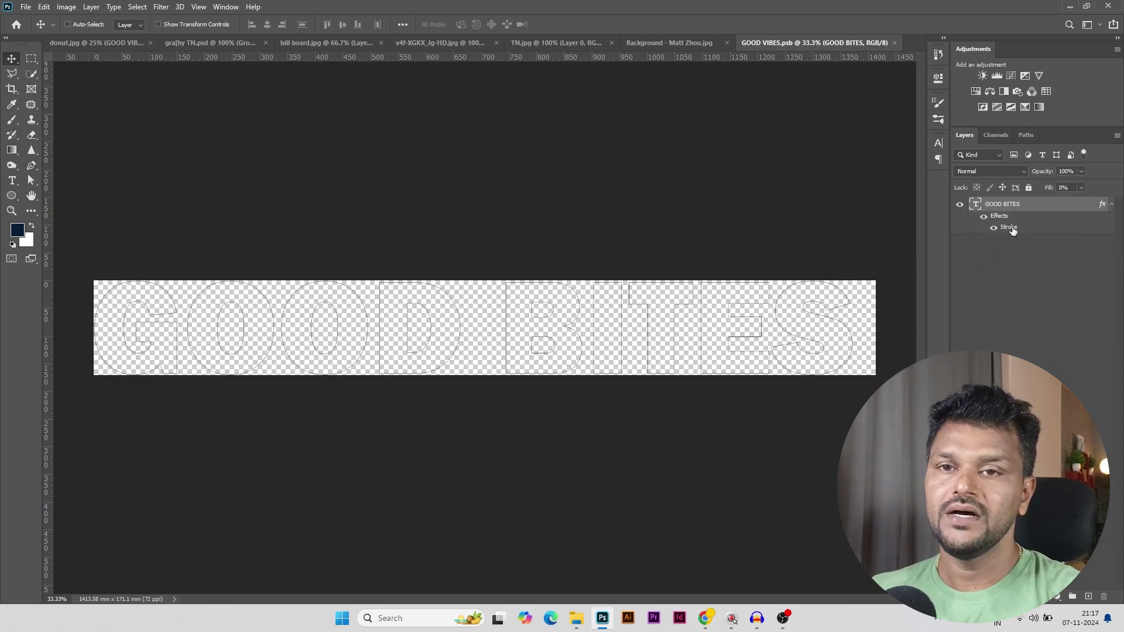
double_click(1009, 227)
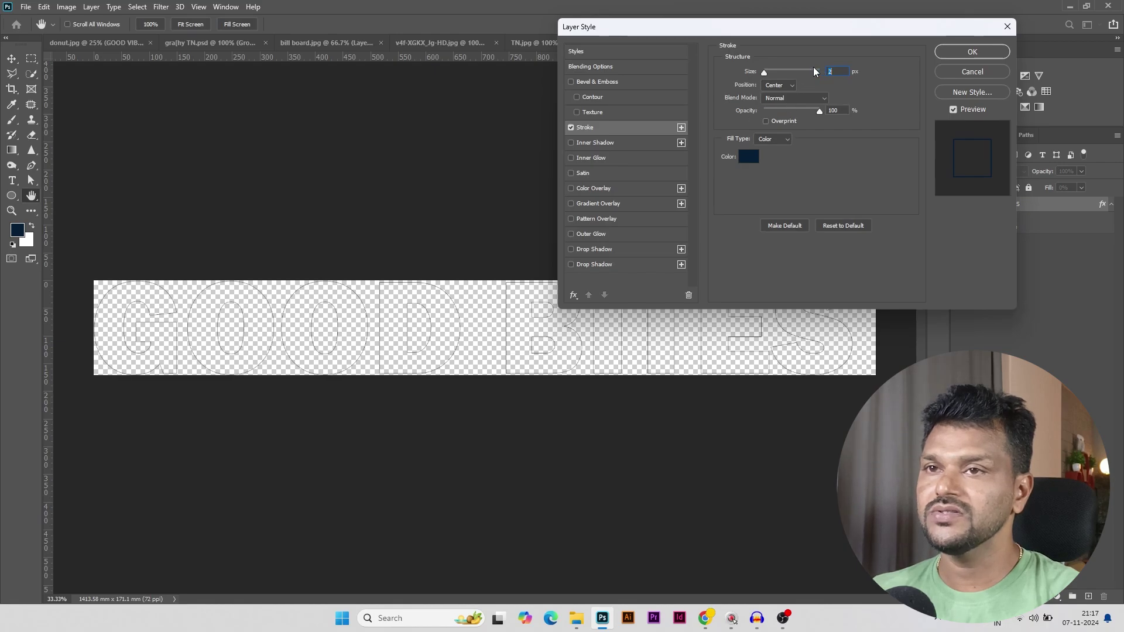
left_click_drag(764, 72, 772, 76)
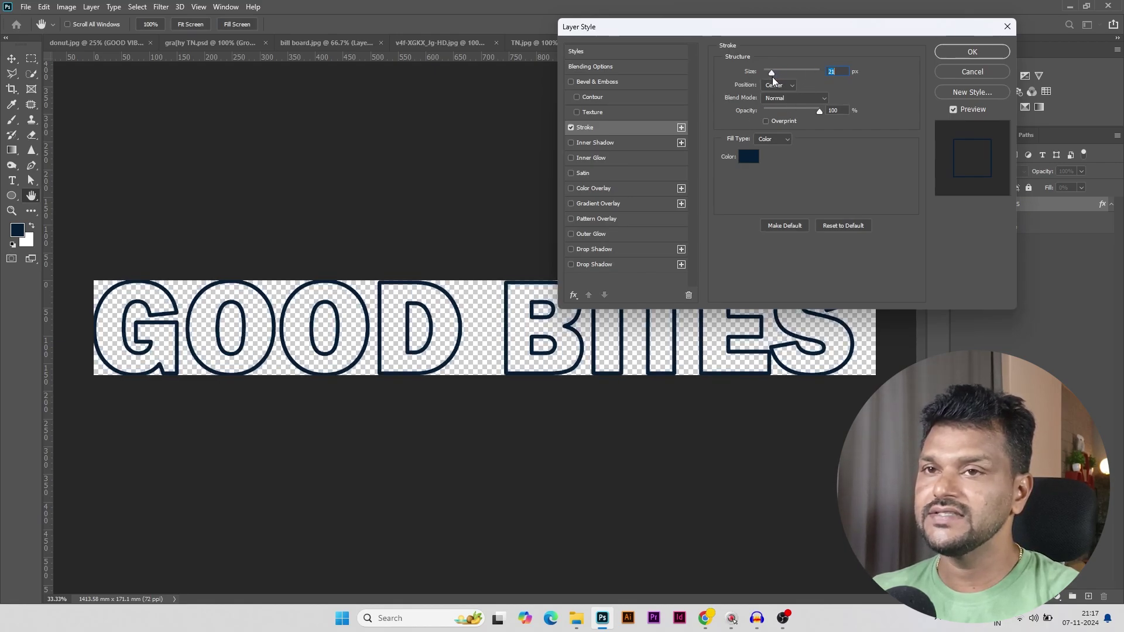
left_click(972, 52)
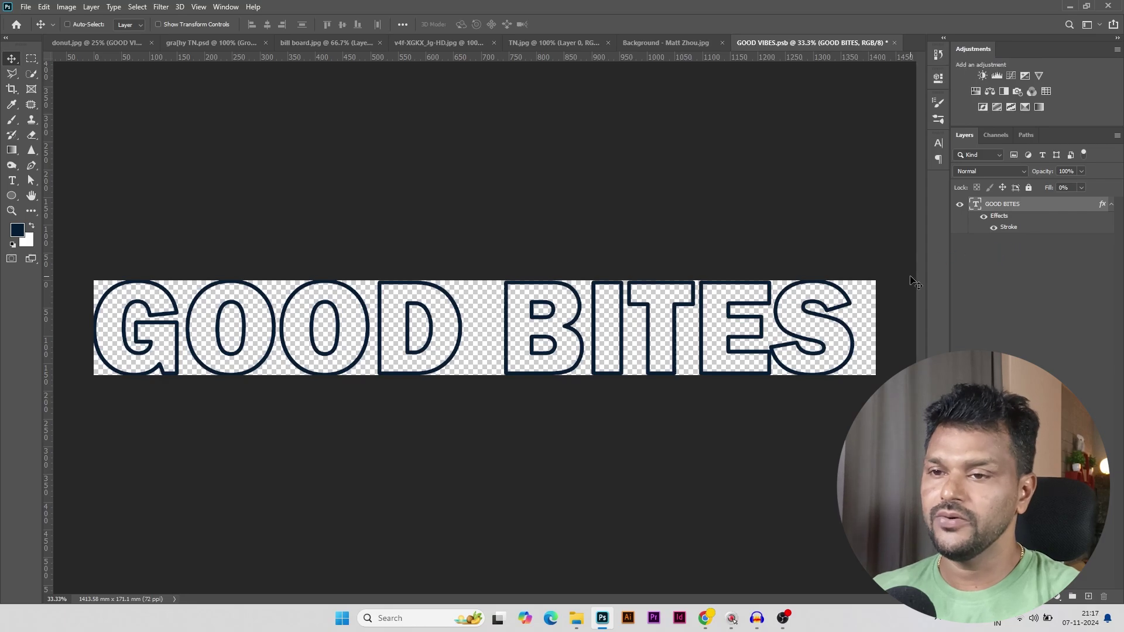
key("ctrl+s")
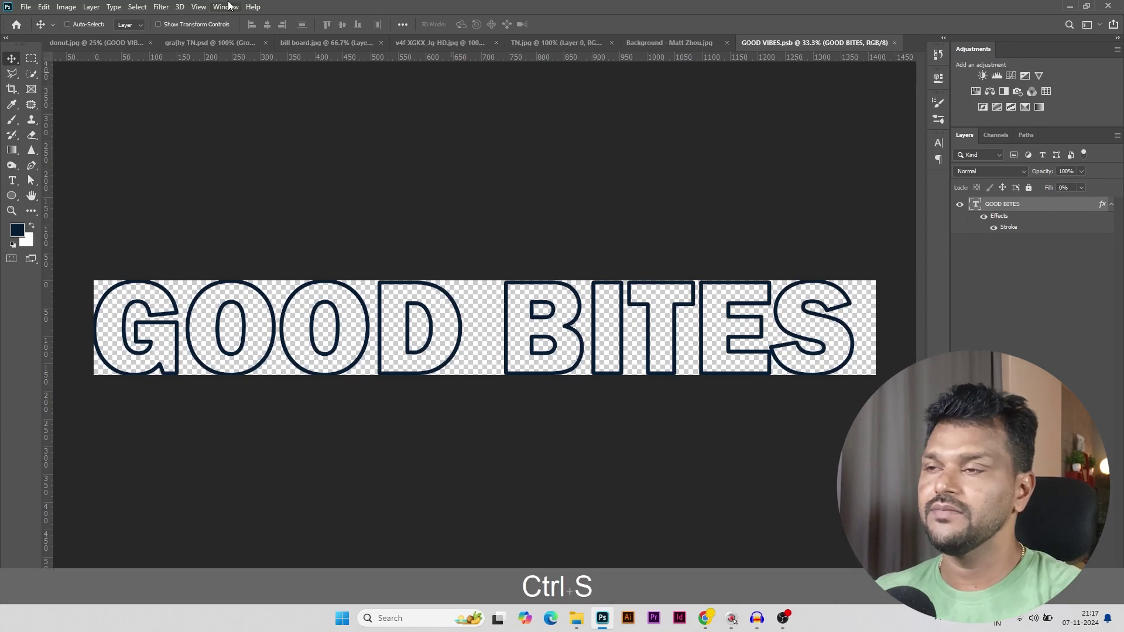
left_click(76, 43)
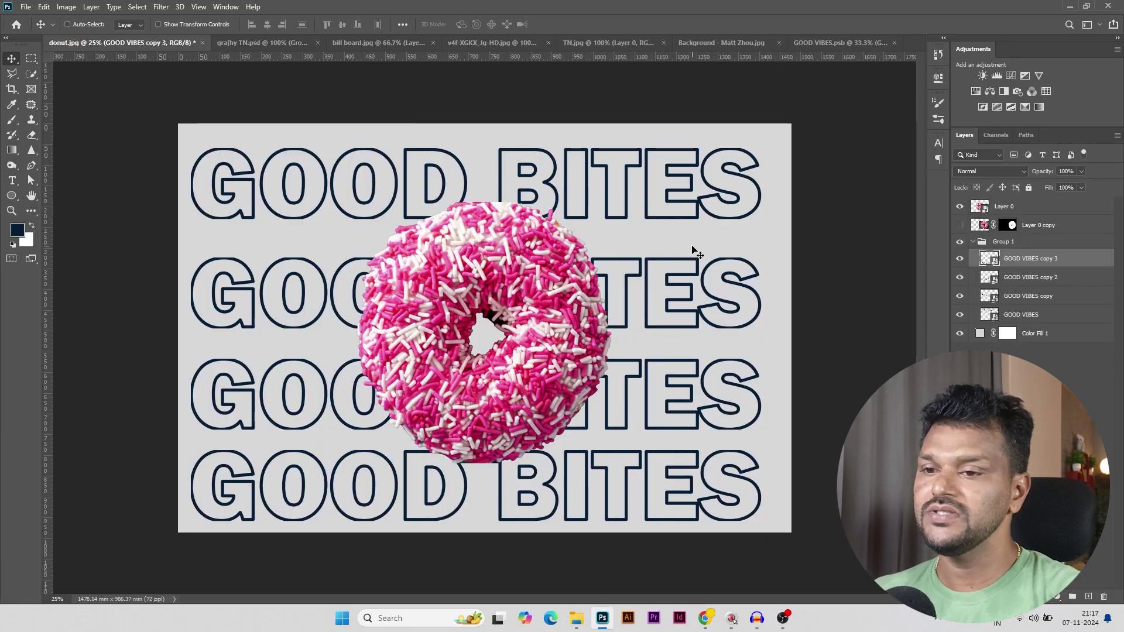
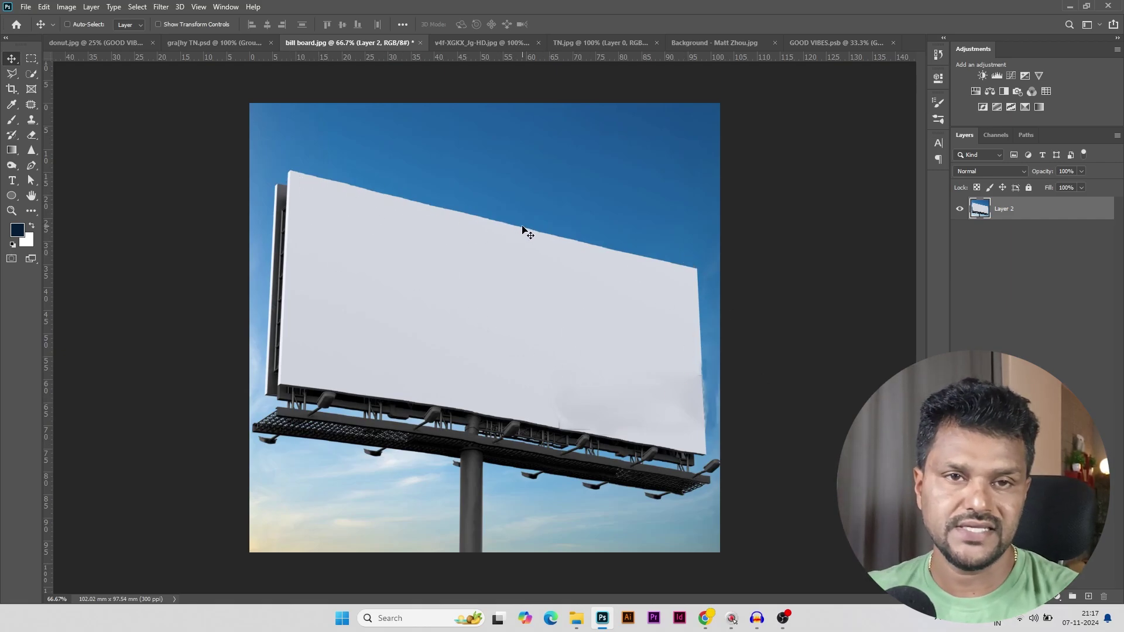
Compare the two thumbnail designs, v4f-XGKX_Jg-HD.jpg and TN.jpg, with the blank billboard image they could be placed on
left_click(469, 44)
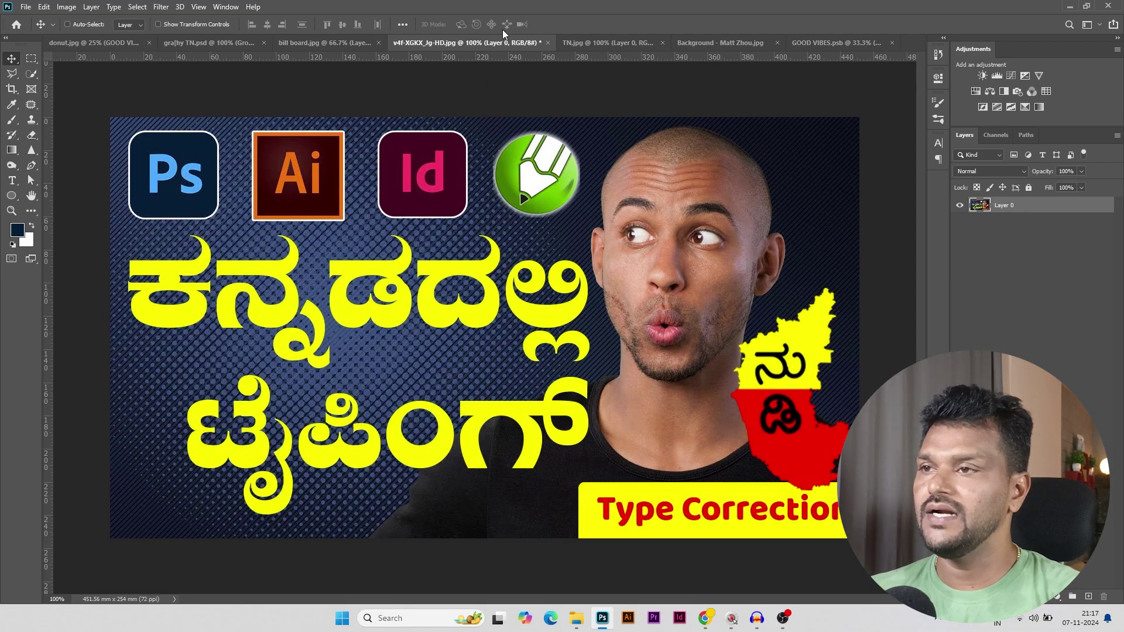
left_click(589, 42)
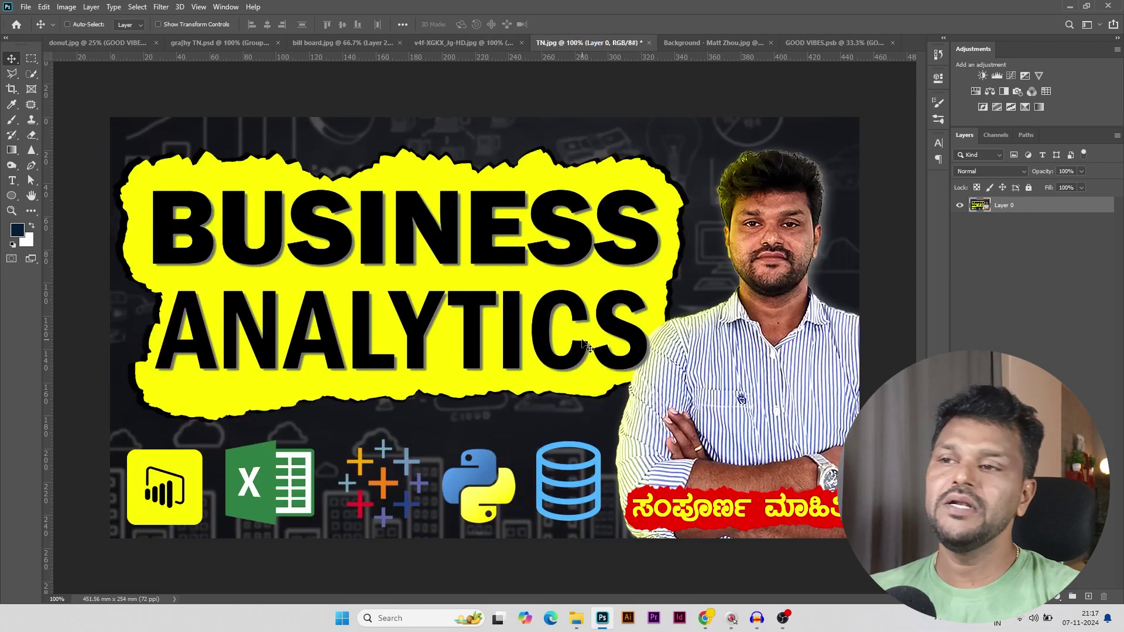
left_click(504, 43)
left_click(551, 44)
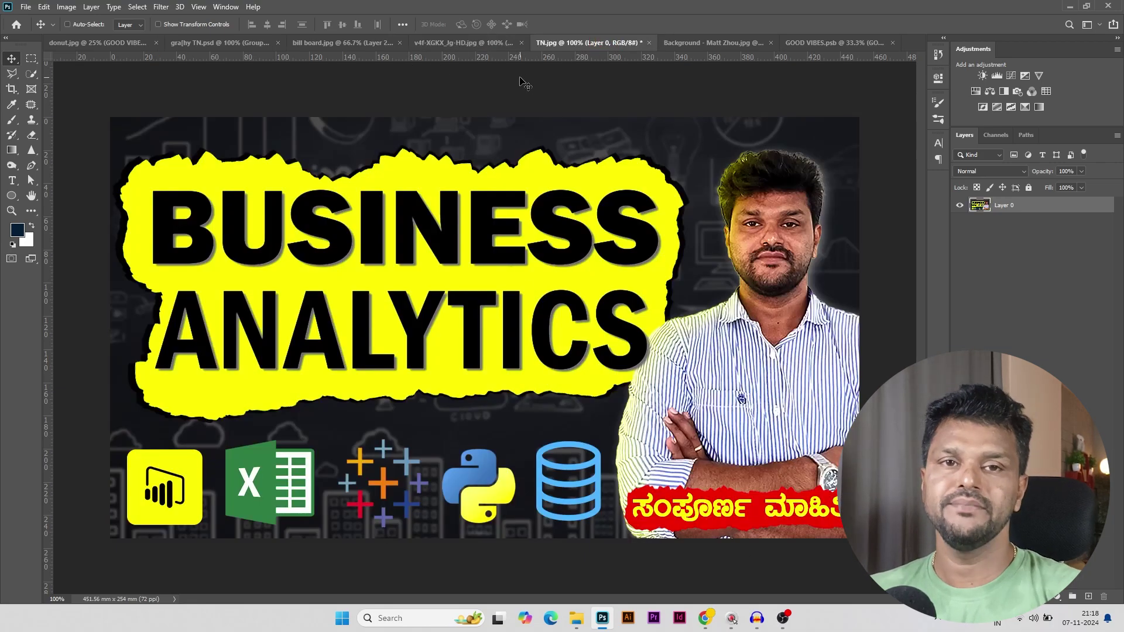
left_click(498, 43)
left_click(565, 43)
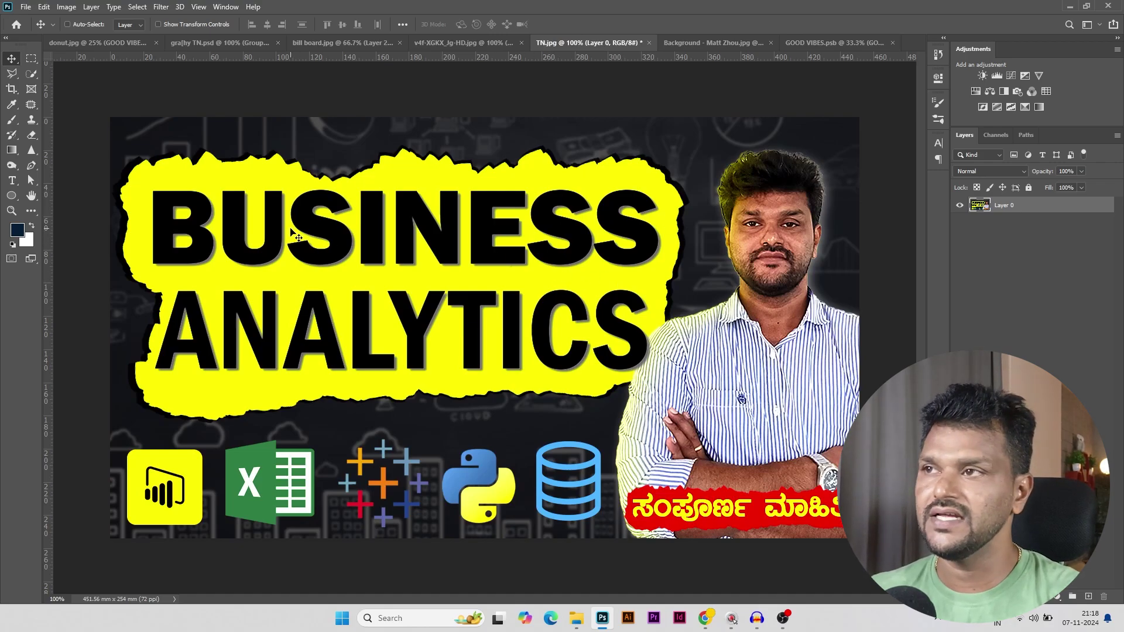
left_click(321, 43)
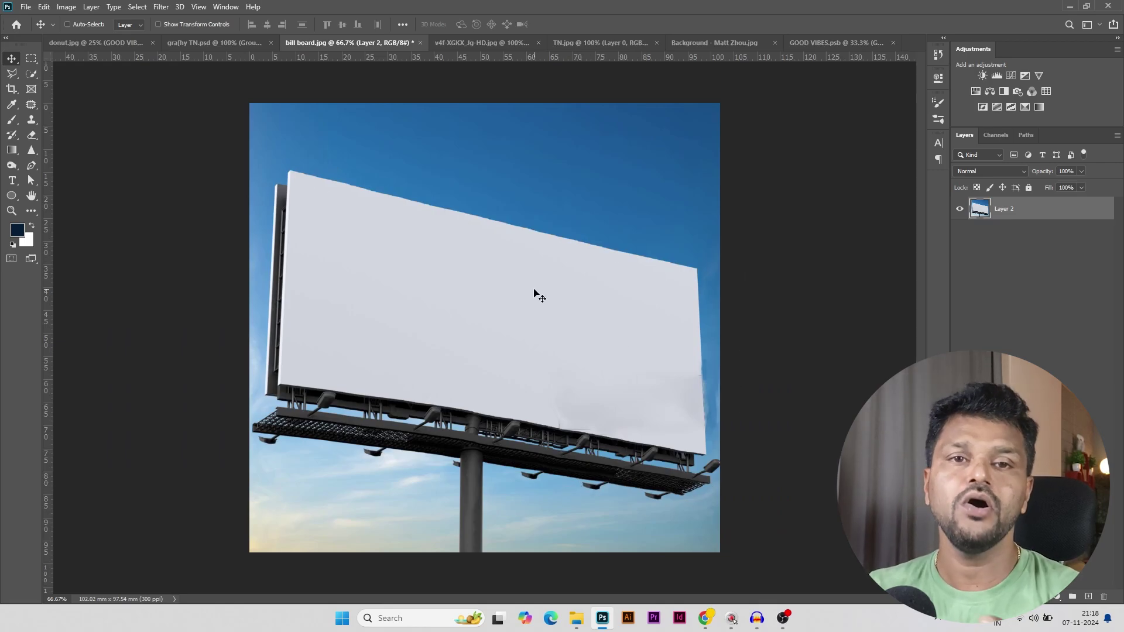
left_click(465, 44)
left_click(575, 43)
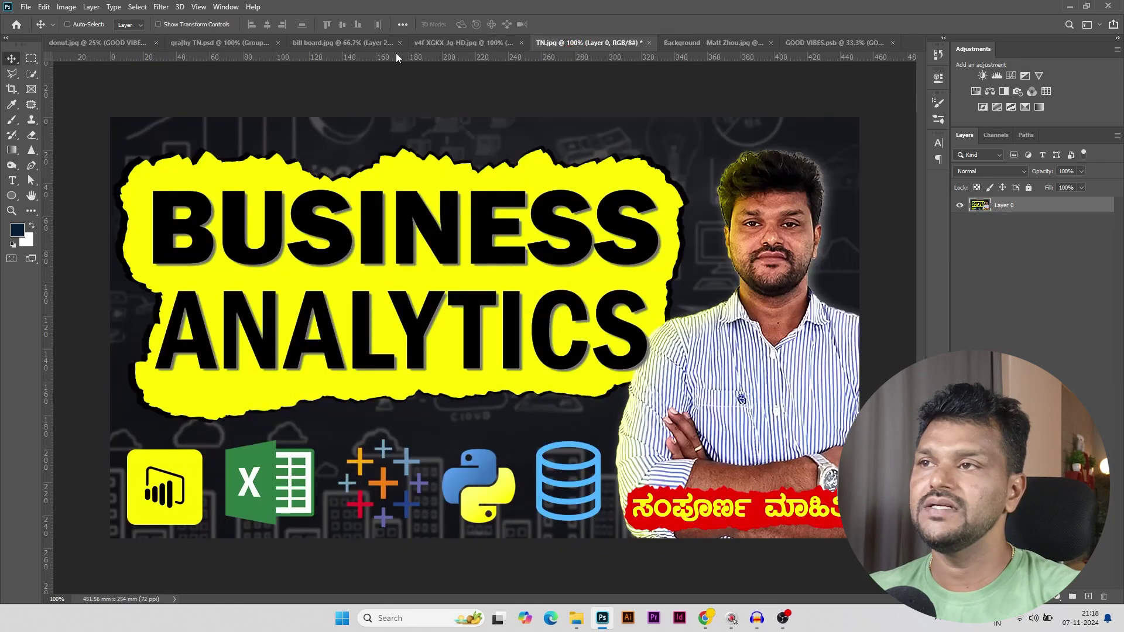
left_click(363, 43)
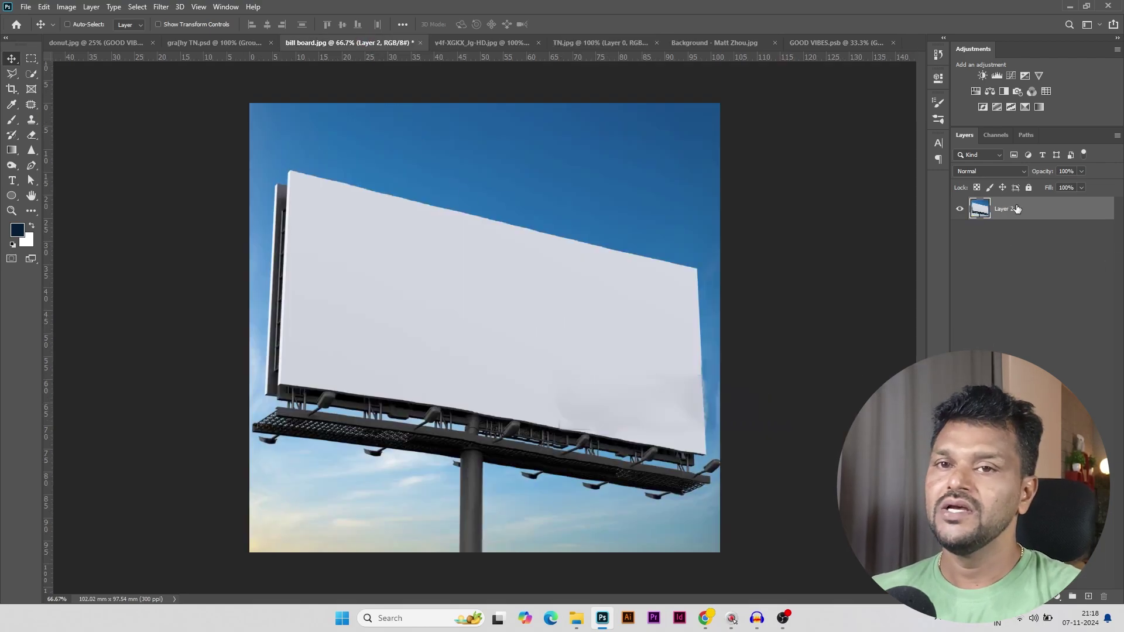
Draw a rectangle about 1060 × 680 px over the billboard face and fill it with the light grey recent color
left_click(12, 196)
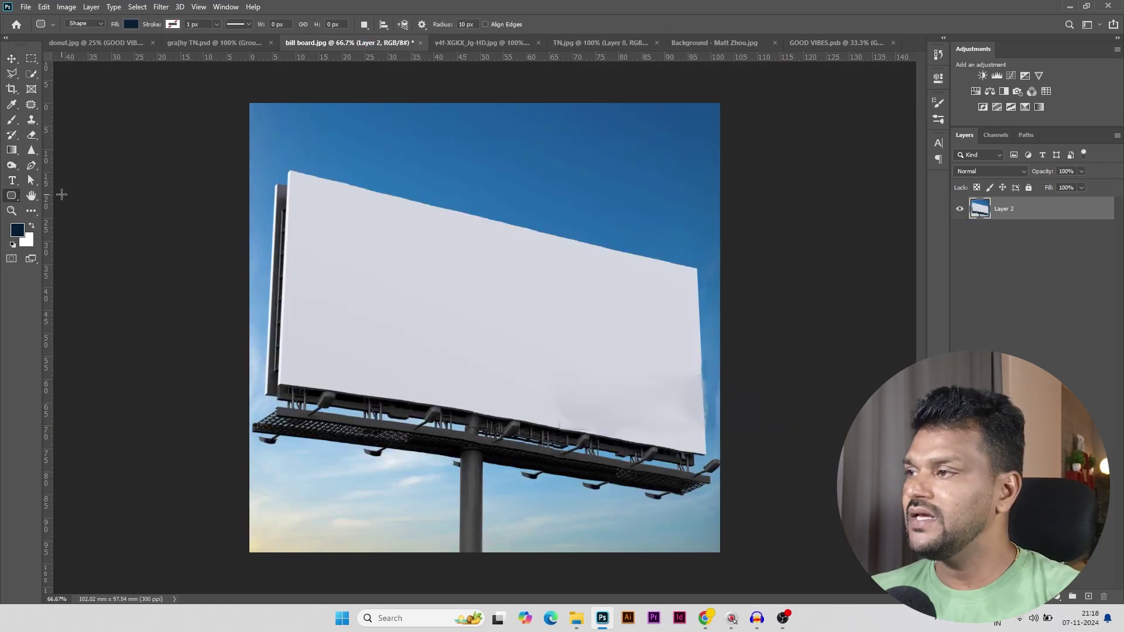
right_click(12, 197)
left_click(65, 198)
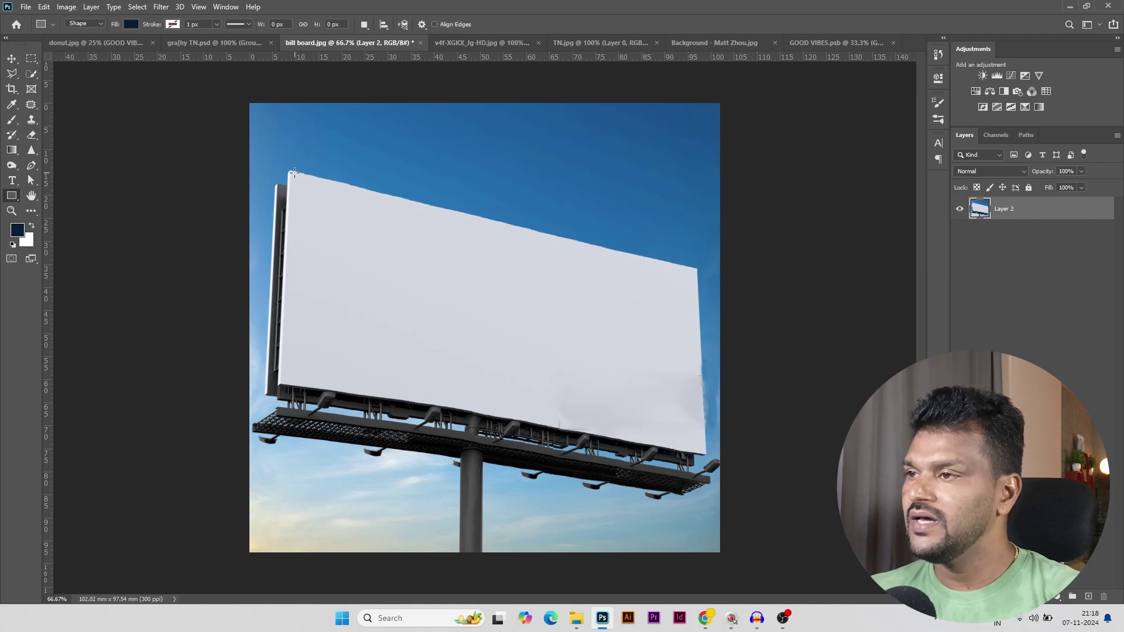
left_click_drag(288, 171, 701, 436)
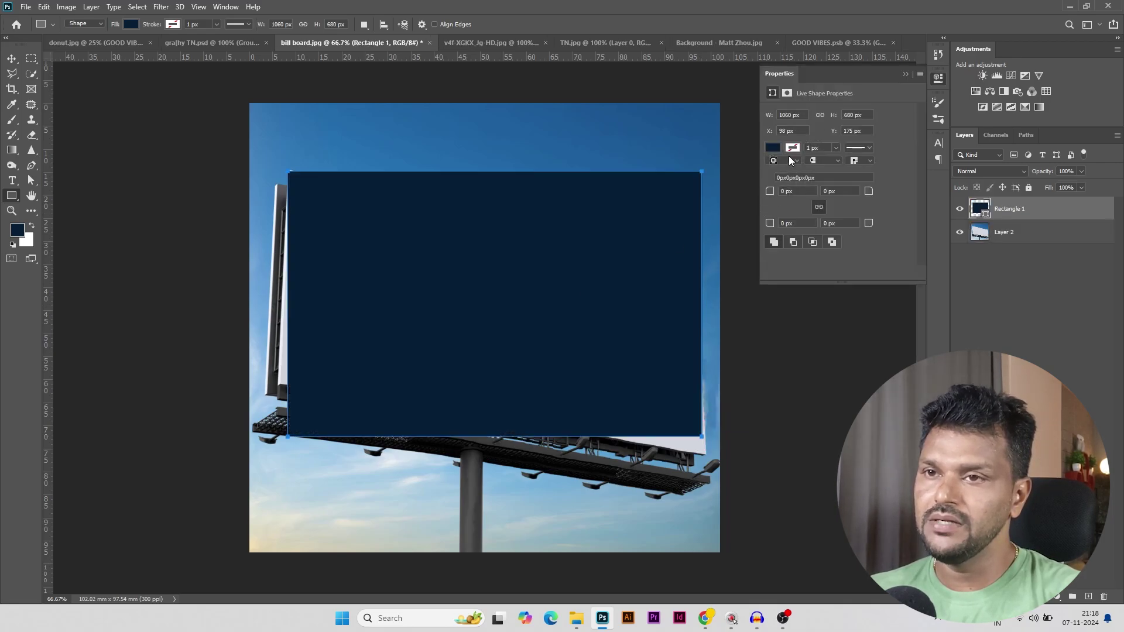
left_click(778, 148)
left_click(775, 210)
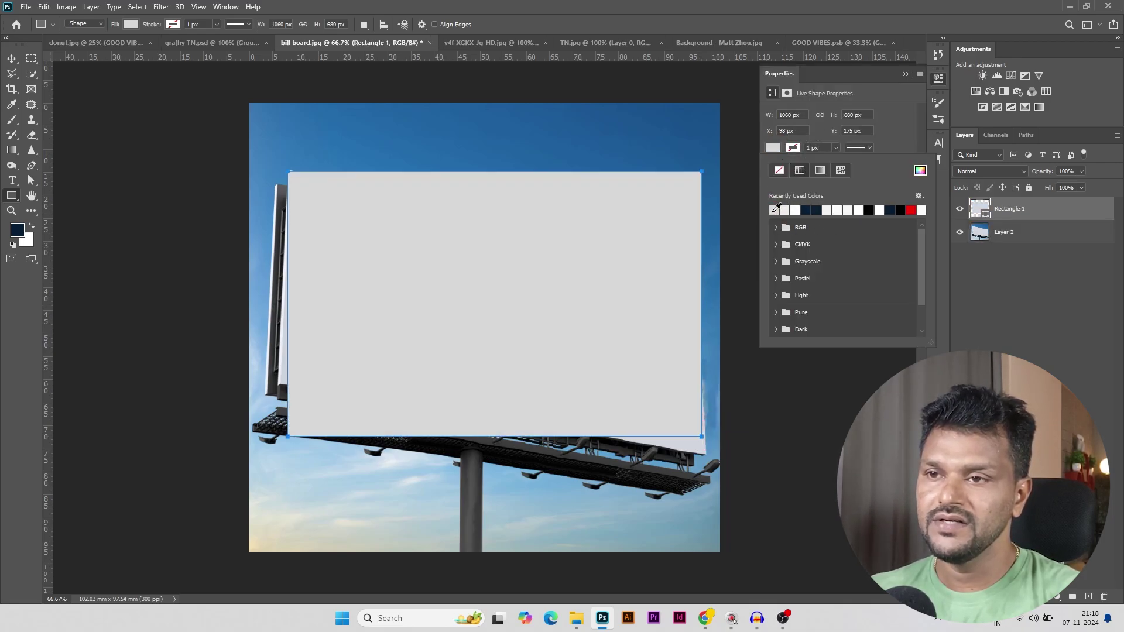
left_click(905, 74)
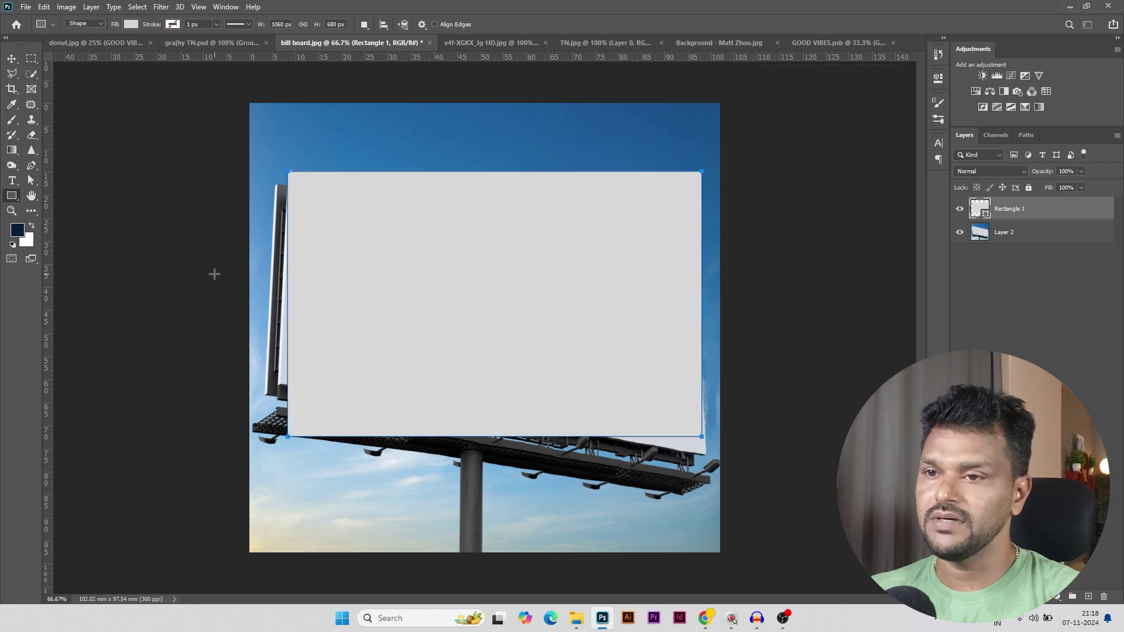
Convert the rectangle layer to a smart object and distort its four corners to match the billboard panel's perspective
right_click(1039, 209)
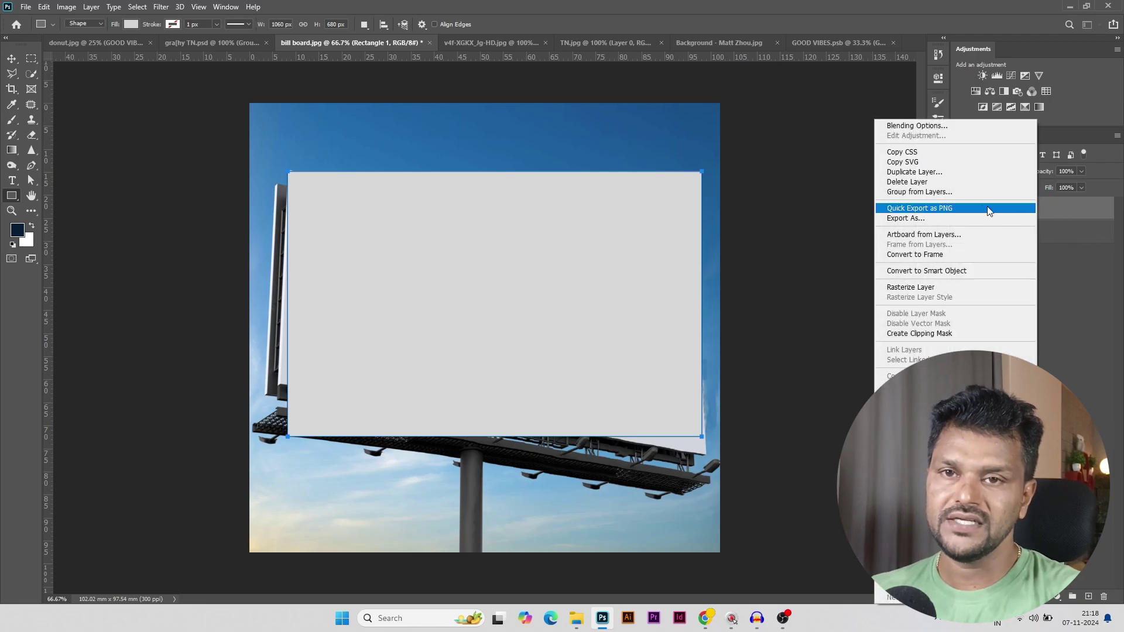
left_click(931, 271)
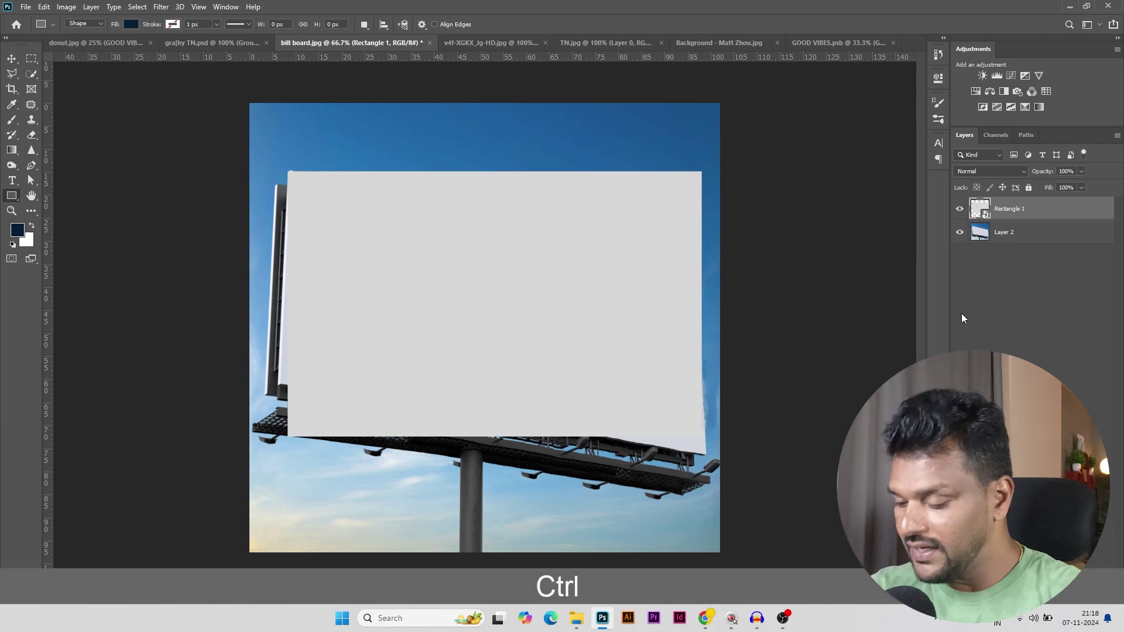
key("ctrl+t")
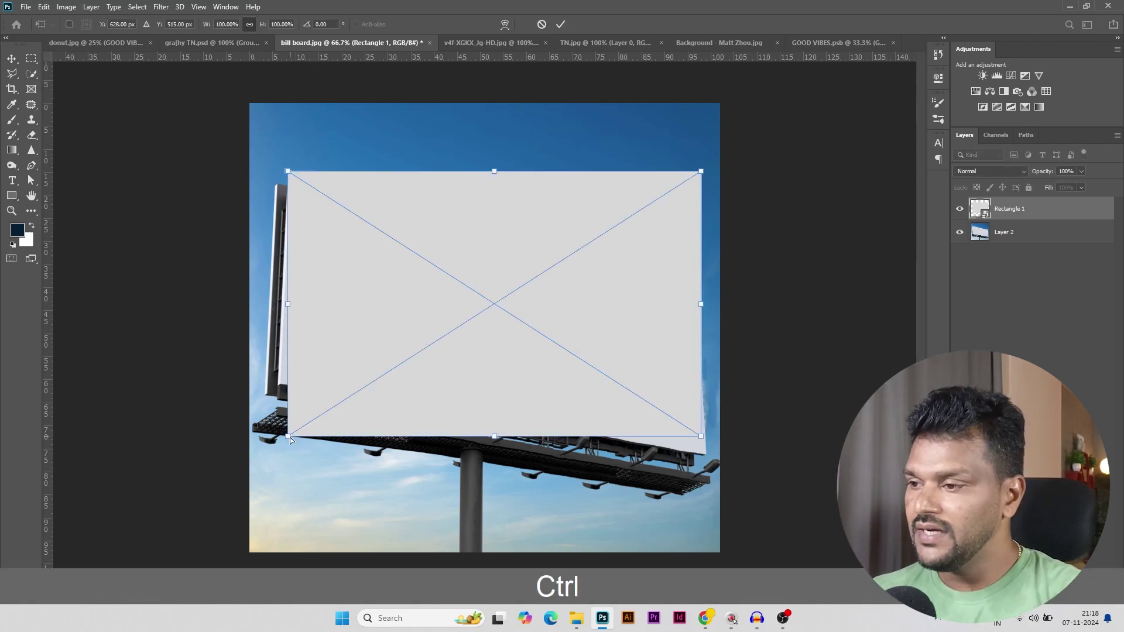
left_click_drag(288, 437, 281, 386)
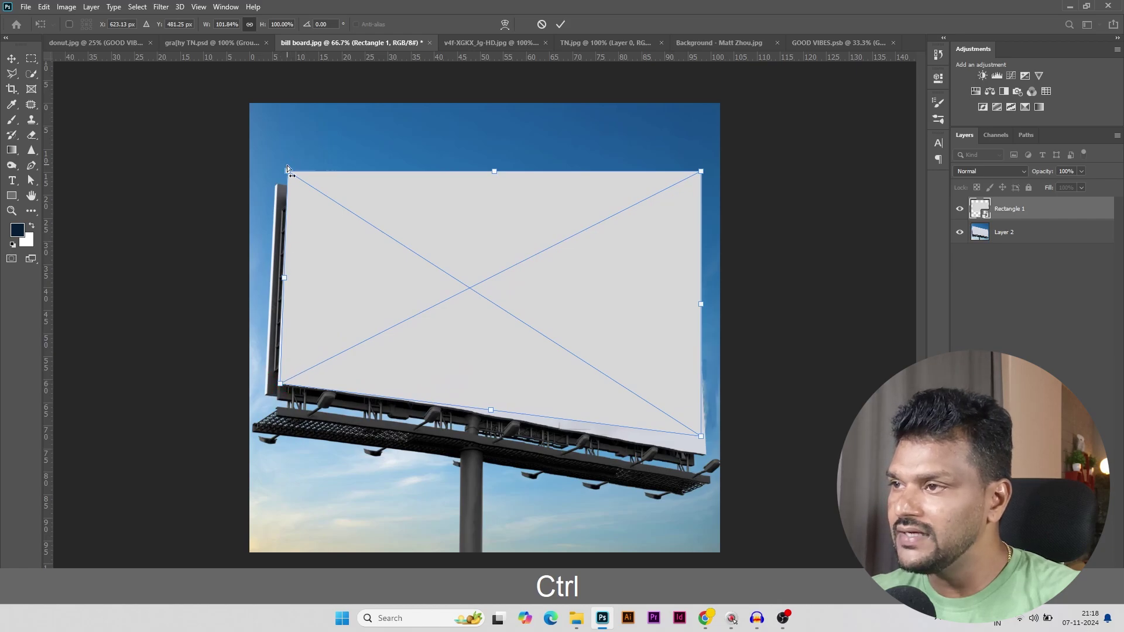
left_click_drag(288, 169, 293, 174)
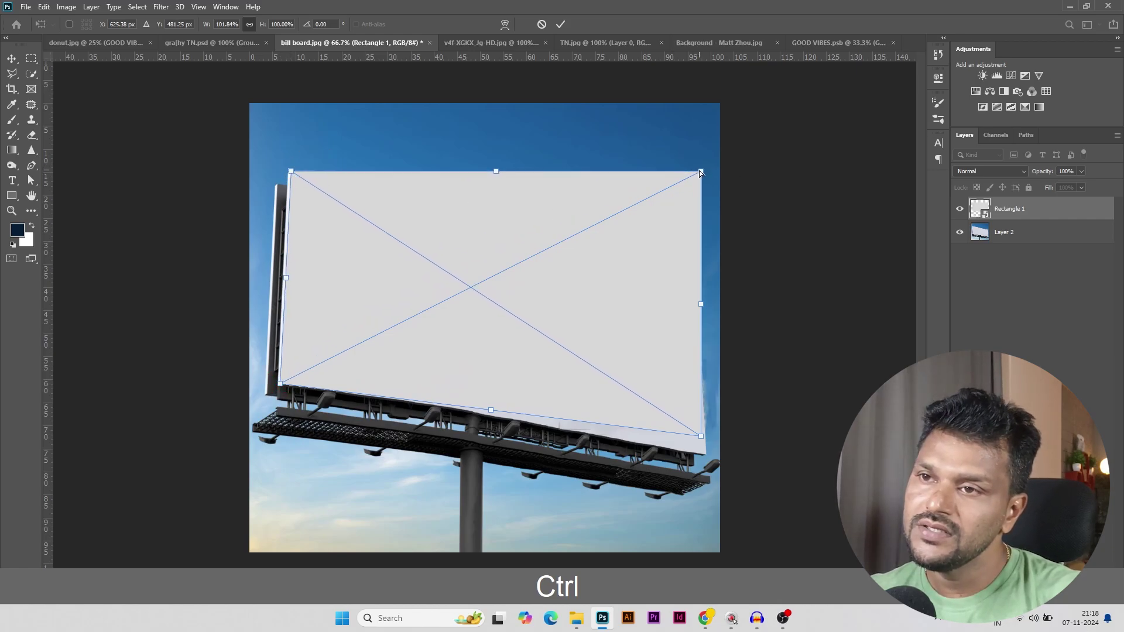
left_click_drag(701, 172, 696, 270)
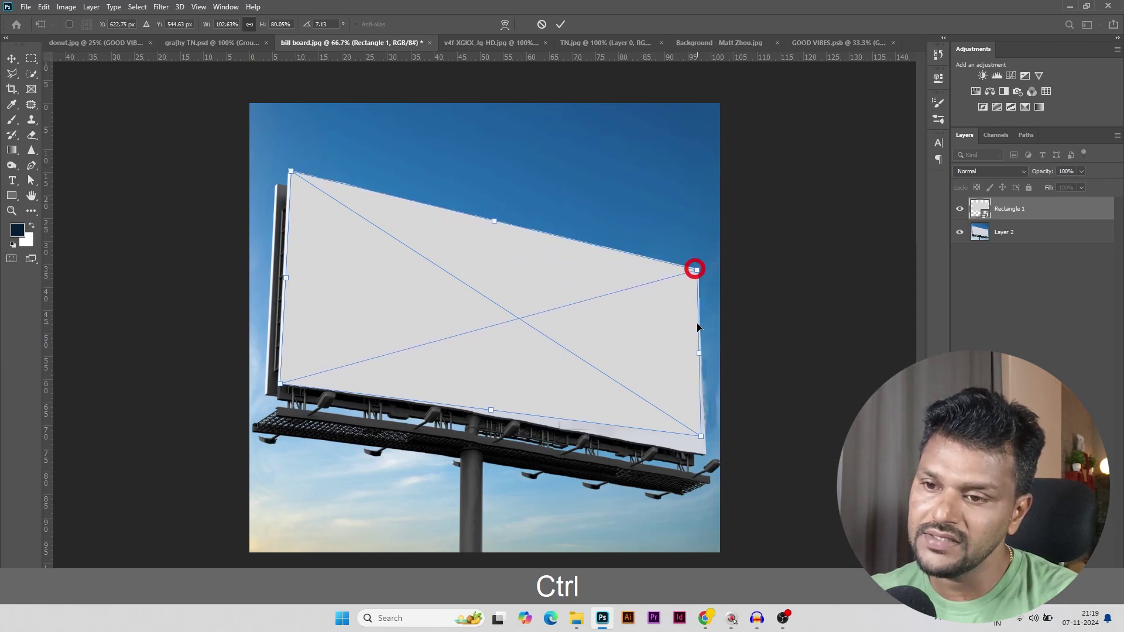
left_click_drag(703, 440, 708, 458)
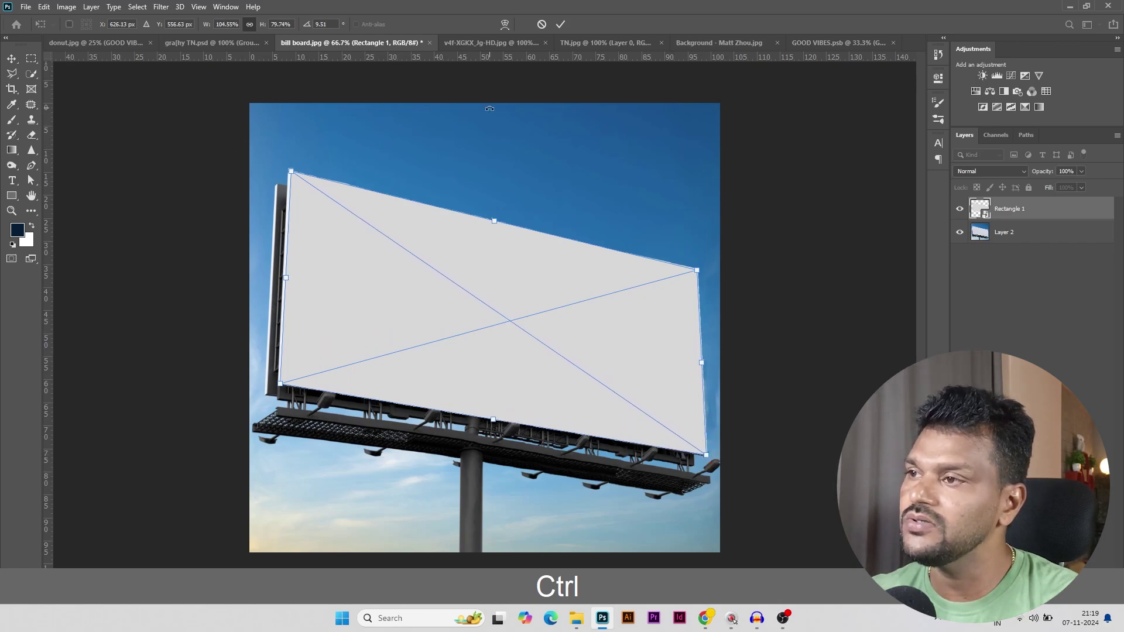
left_click(561, 25)
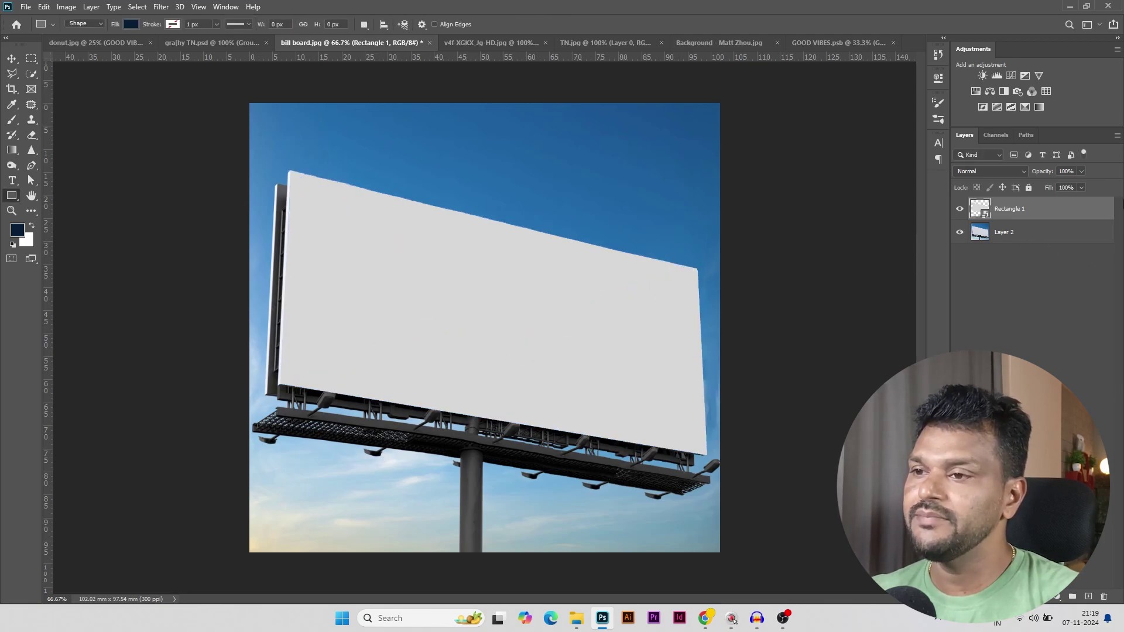
Open the billboard's Rectangle 1 smart object and paste in a copy of the entire TN.jpg artwork
double_click(985, 208)
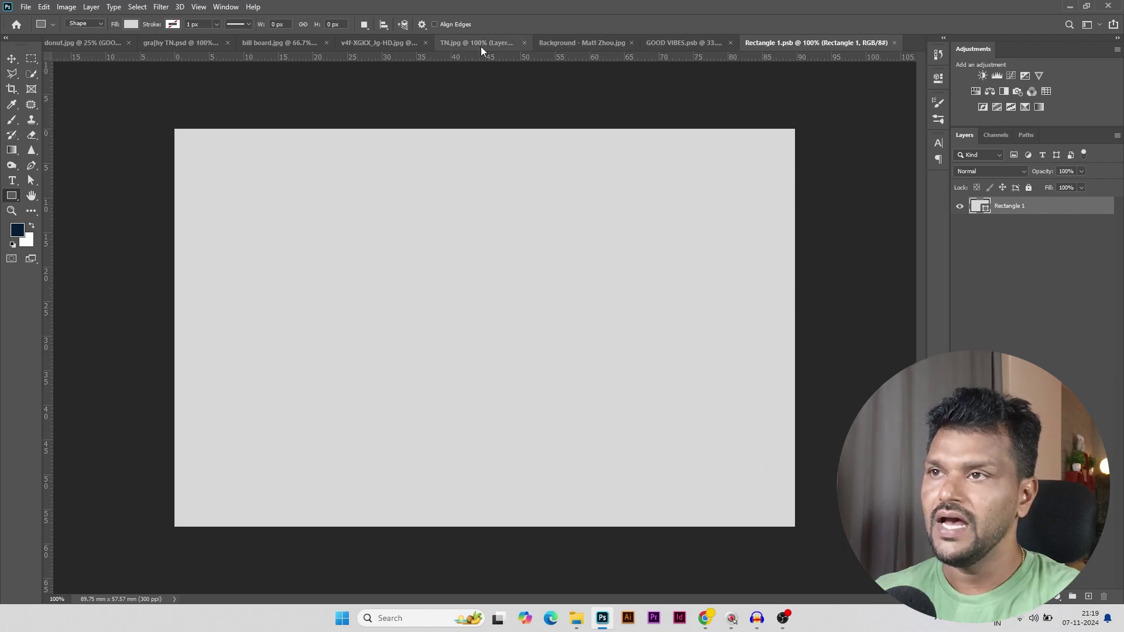
left_click(452, 43)
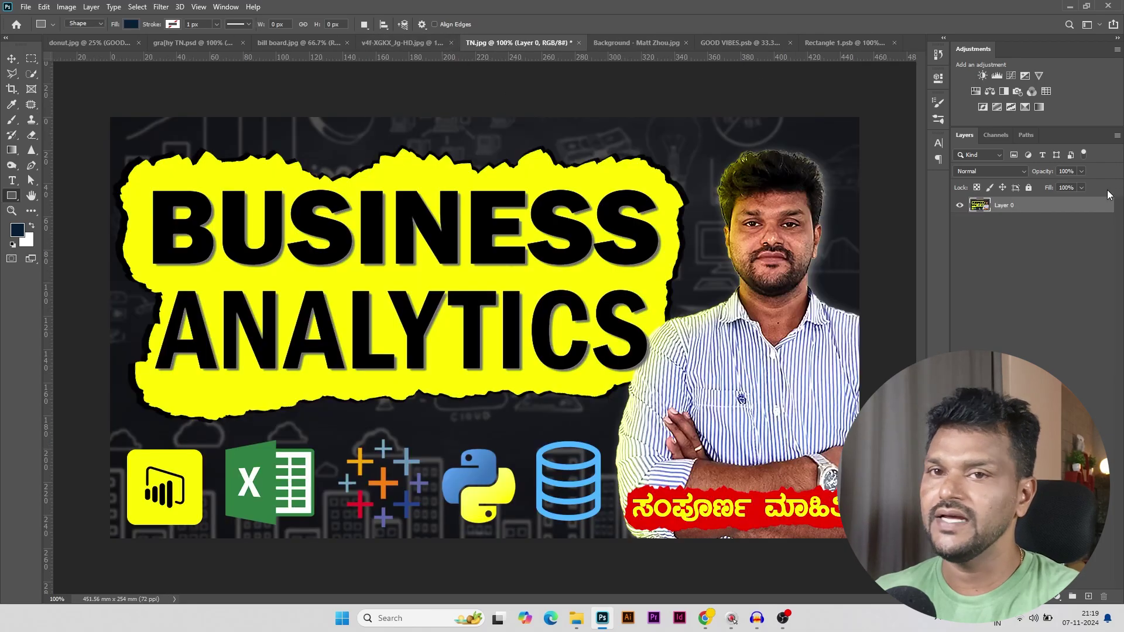
key("ctrl+a")
key("ctrl+c")
left_click(845, 43)
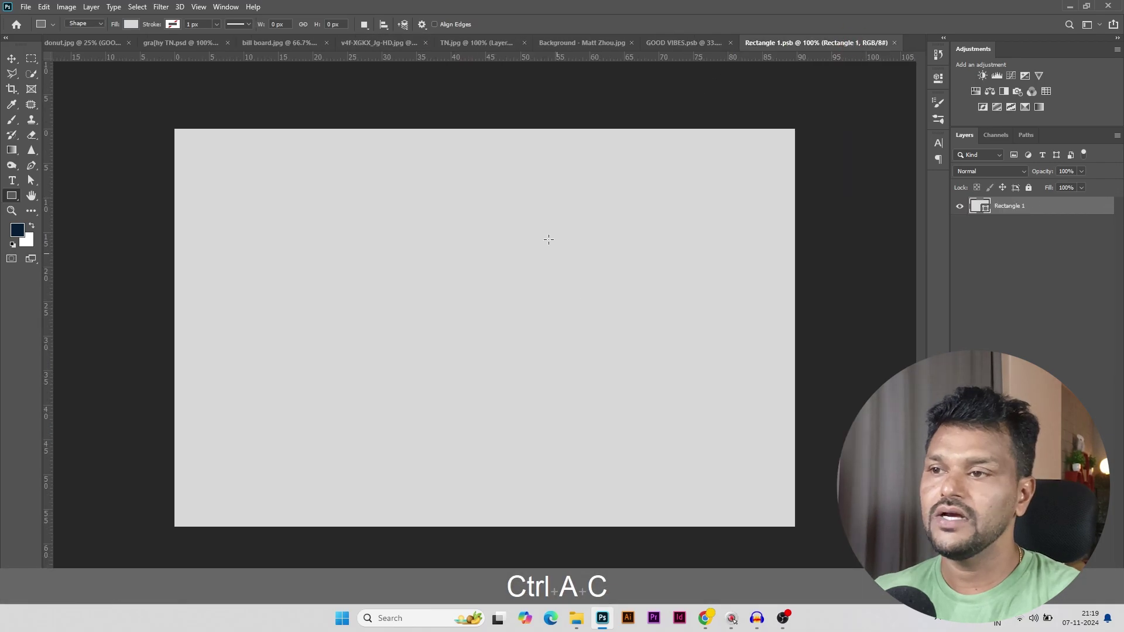
key("ctrl+v")
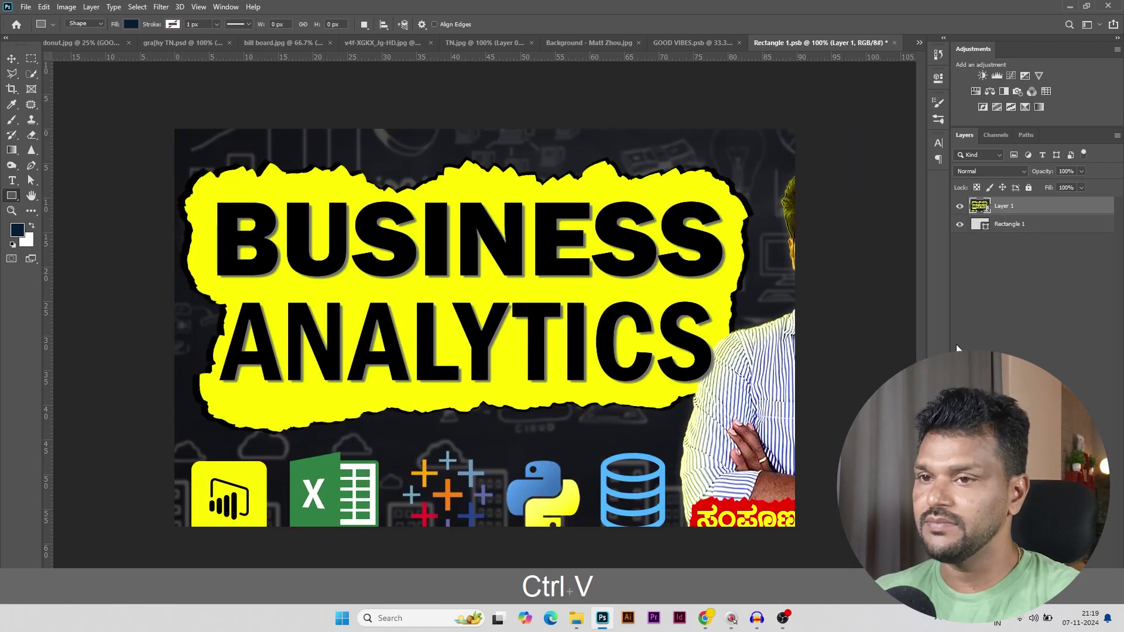
Scale the pasted artwork non-proportionally to 82.81% width and 94.44% height to fit the canvas, and save the smart object
key("ctrl+t")
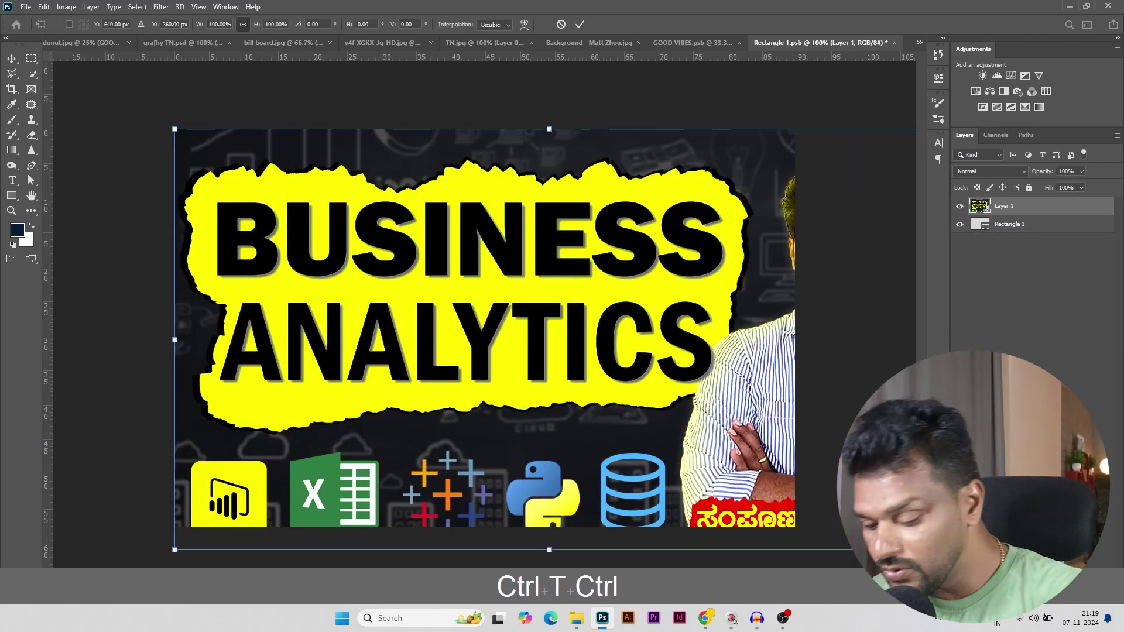
key("ctrl+minus")
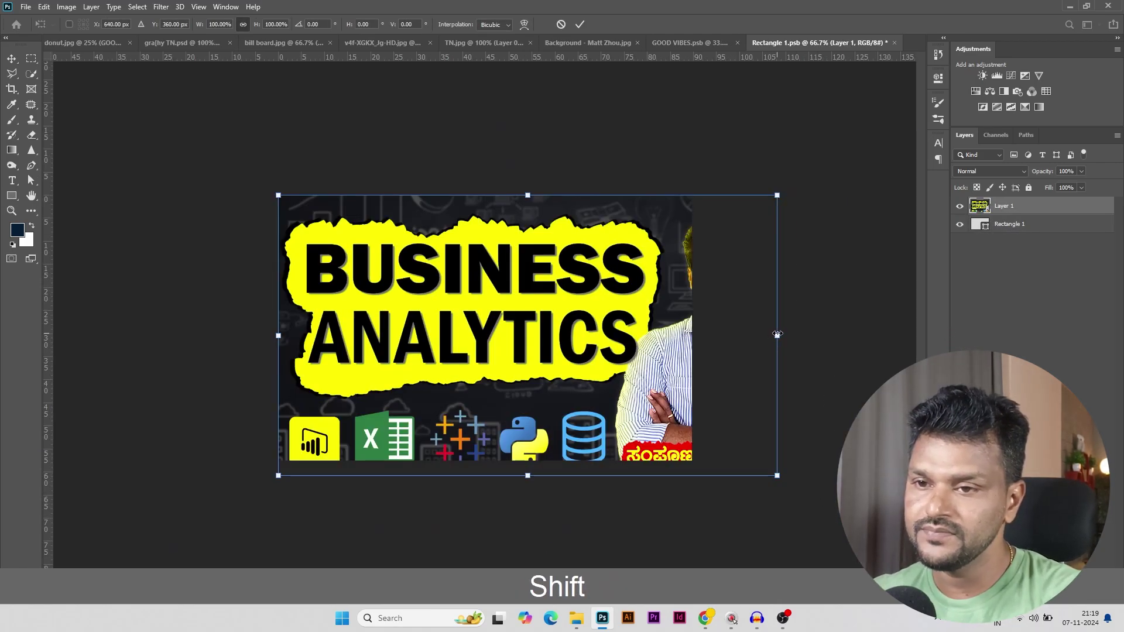
left_click_drag(777, 352, 694, 353)
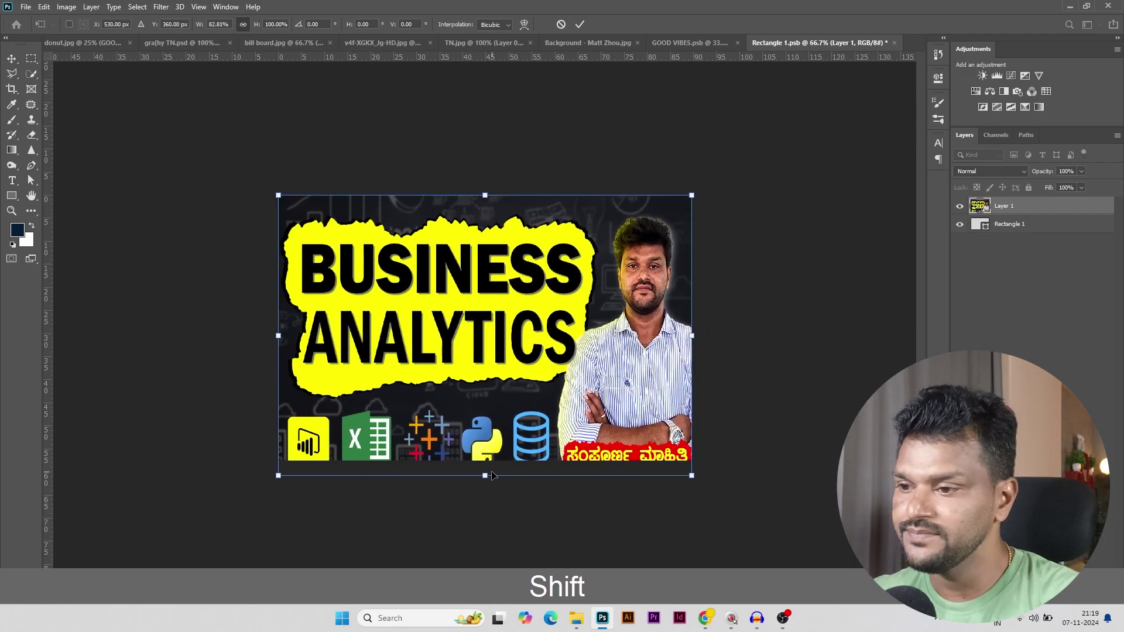
left_click_drag(492, 475, 493, 460)
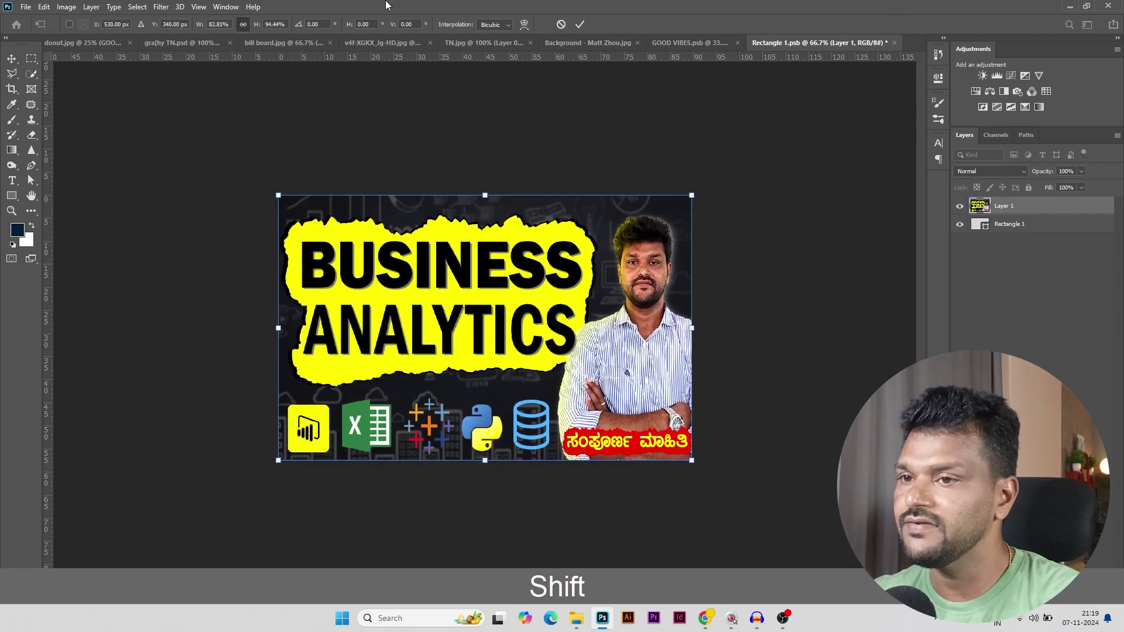
left_click(580, 24)
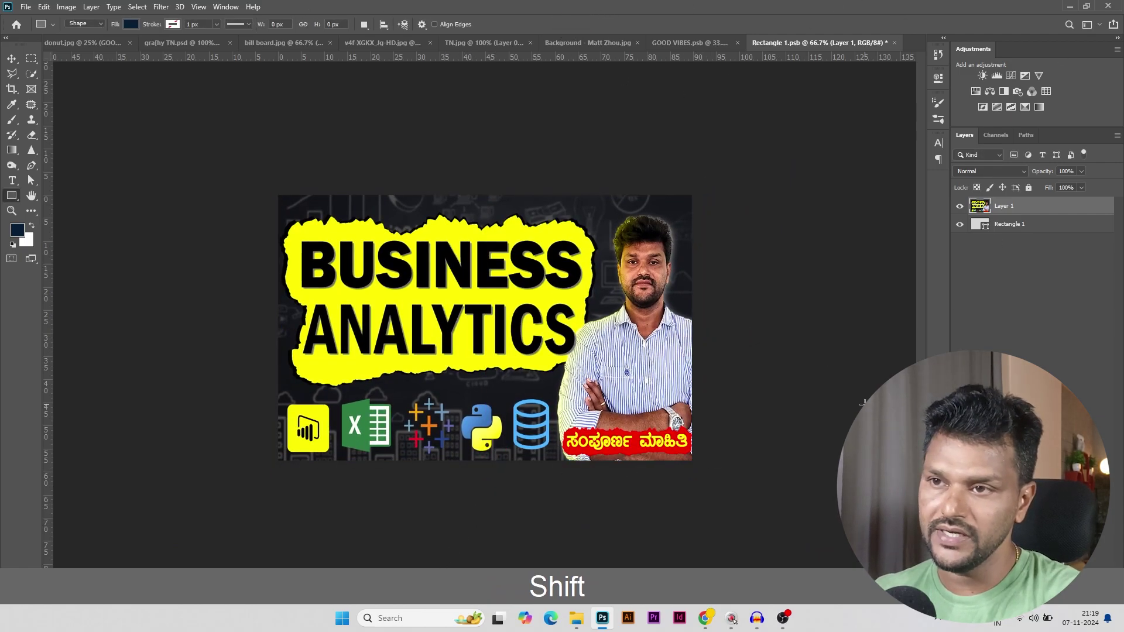
key("ctrl")
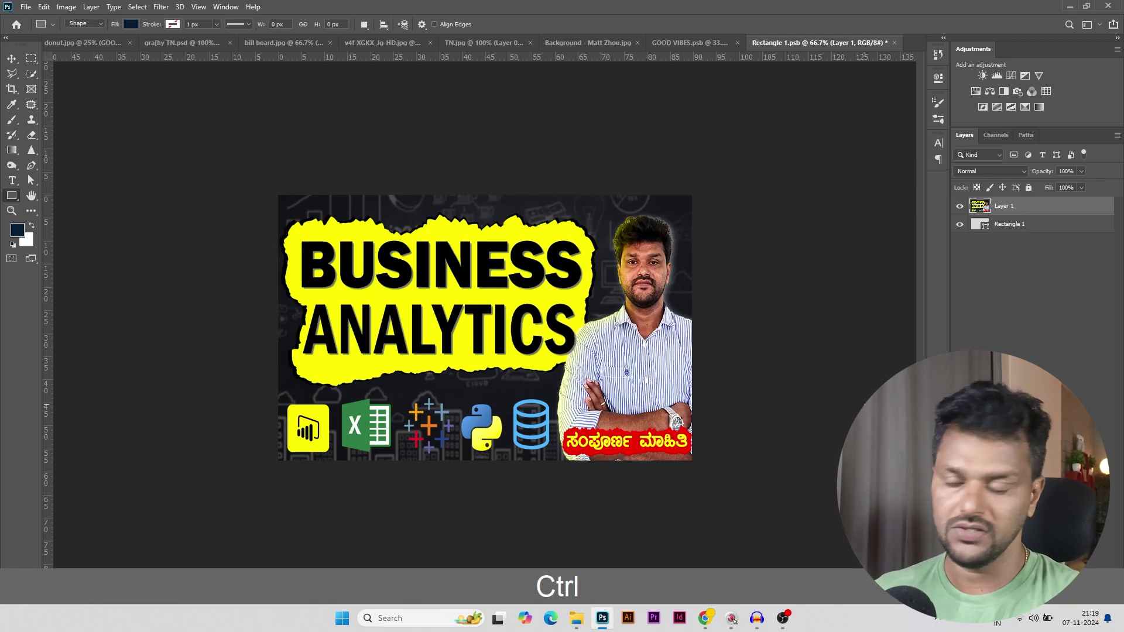
key("ctrl+s")
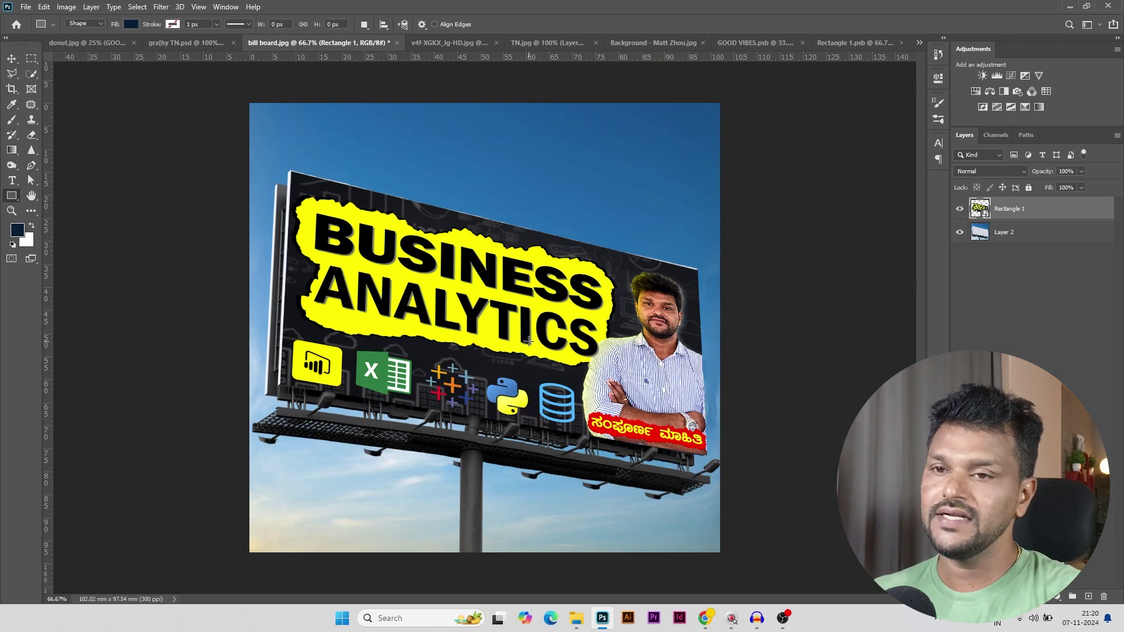
Save the billboard mockup to the computer as a JPEG named bill board1 in the smart objects folder, at quality 12
left_click(27, 7)
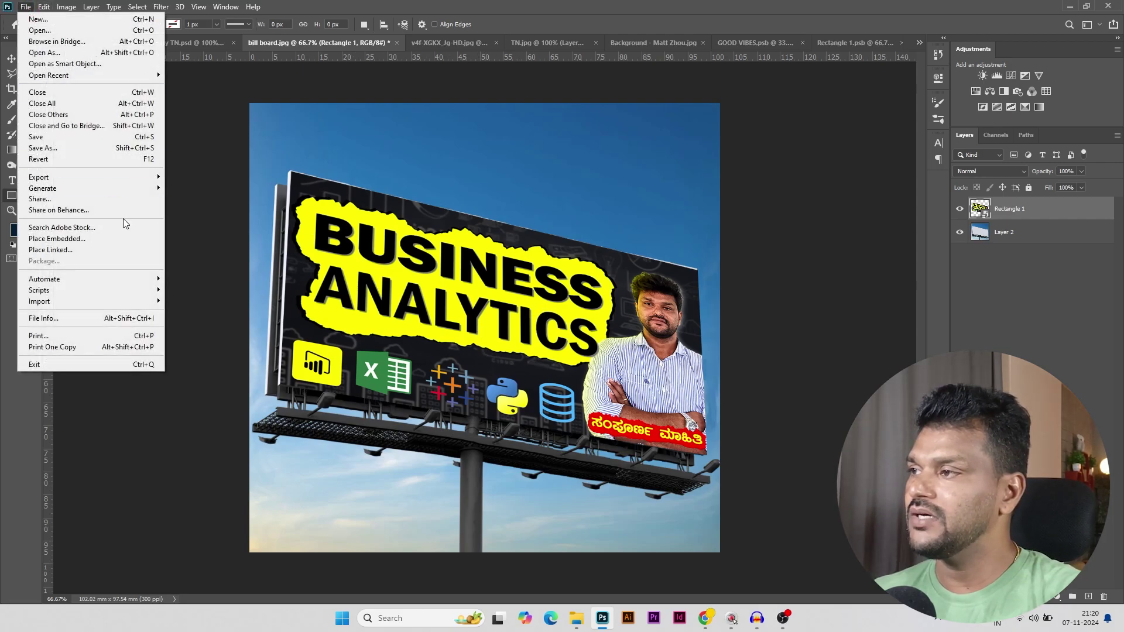
left_click(61, 149)
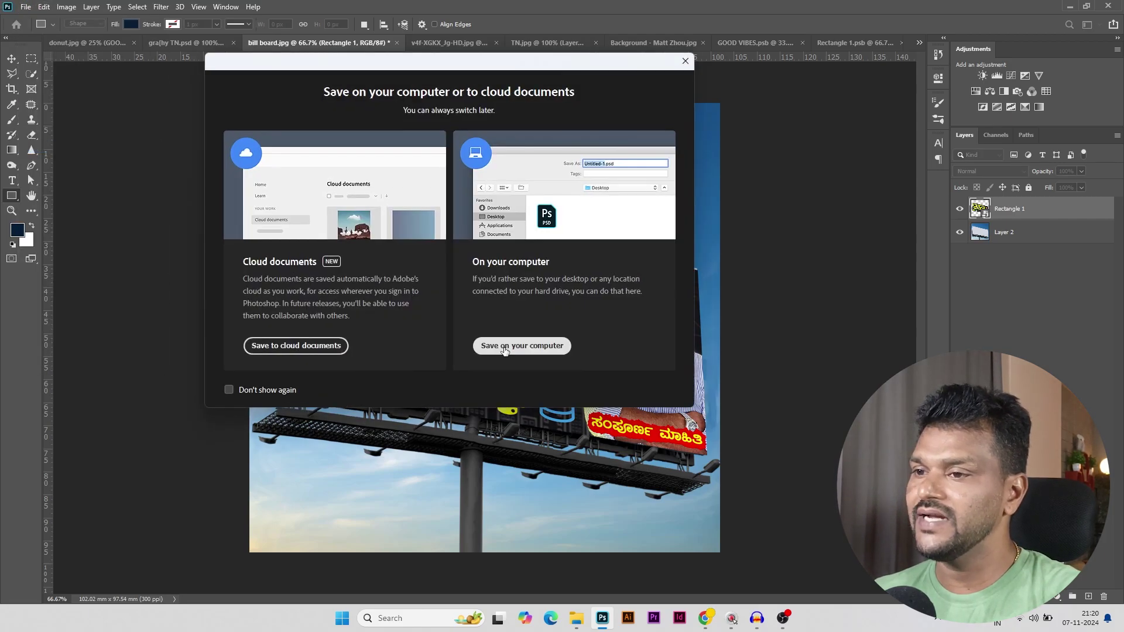
left_click(513, 344)
left_click(152, 321)
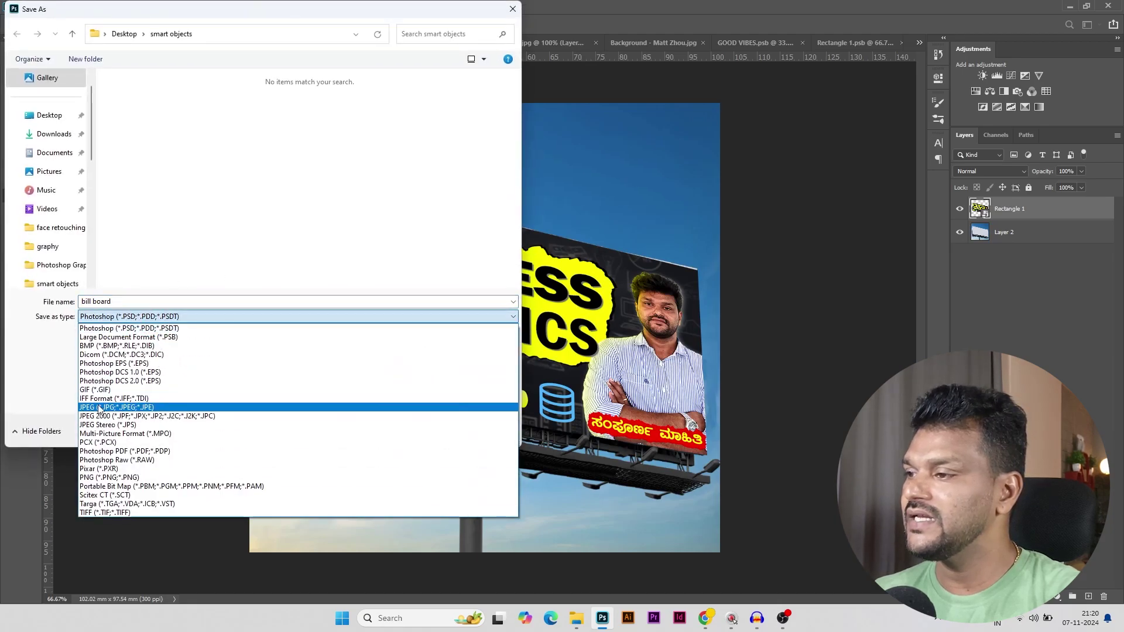
left_click(149, 400)
left_click(211, 301)
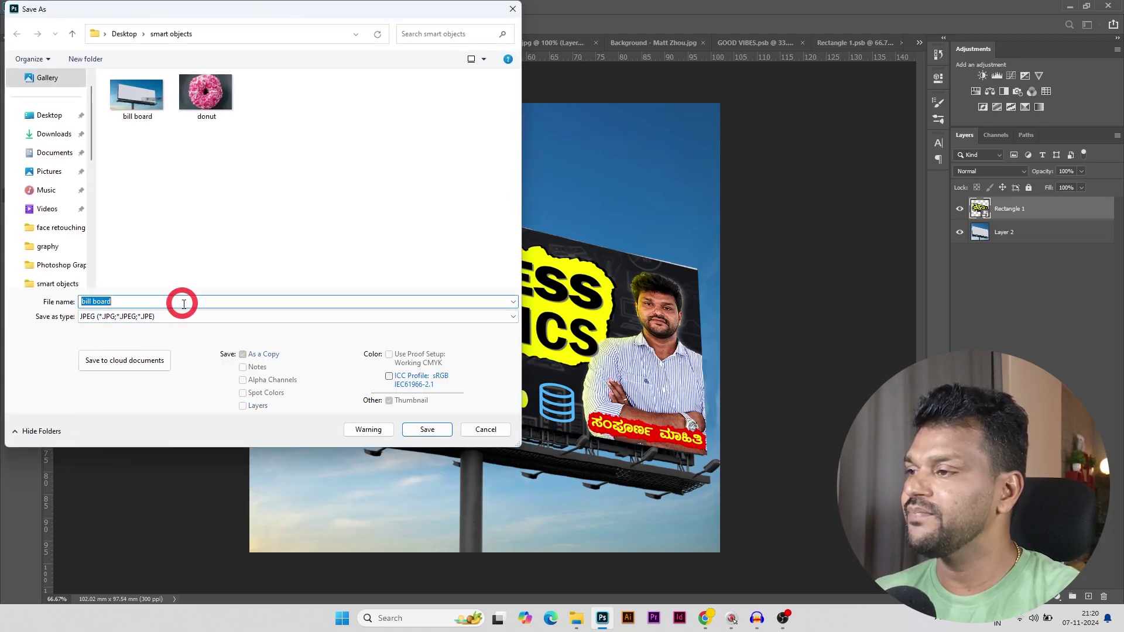
left_click(184, 302)
type("1")
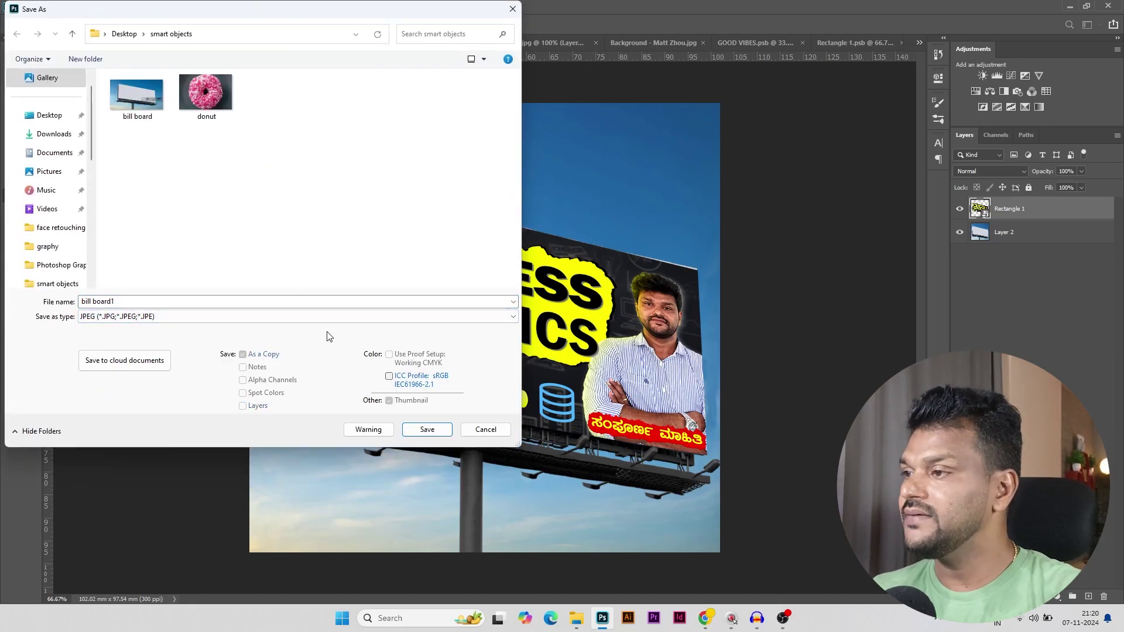
left_click(427, 430)
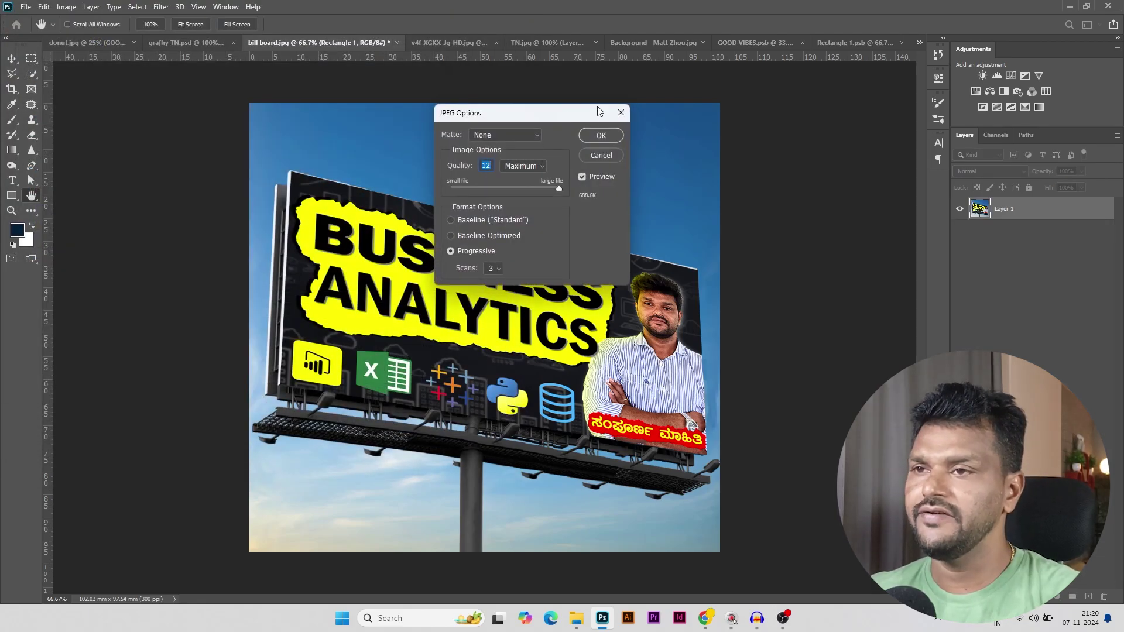
left_click(601, 135)
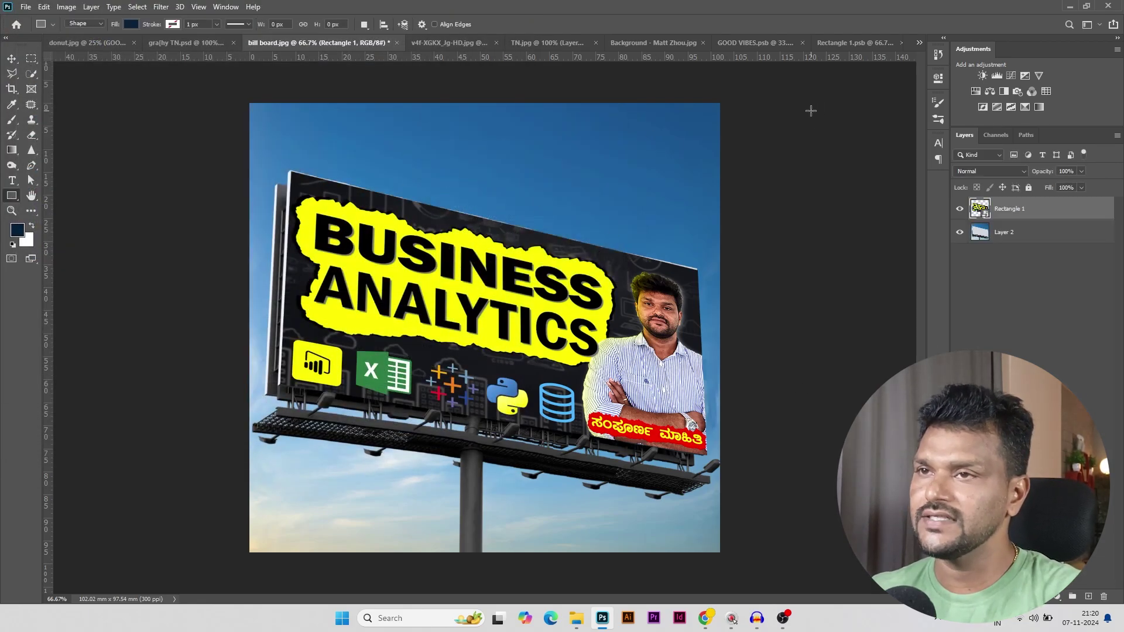
Reopen the billboard smart object, hide Layer 1, paste in the v4f-XGKX_Jg-HD.jpg artwork, and save the smart object
double_click(977, 209)
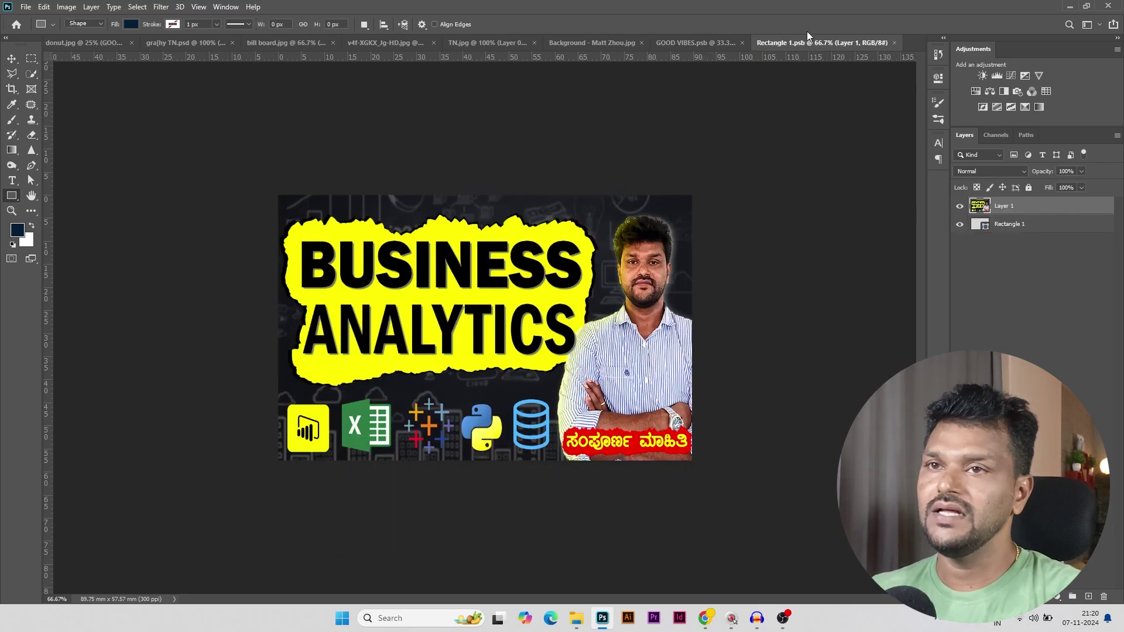
left_click(960, 206)
left_click(473, 44)
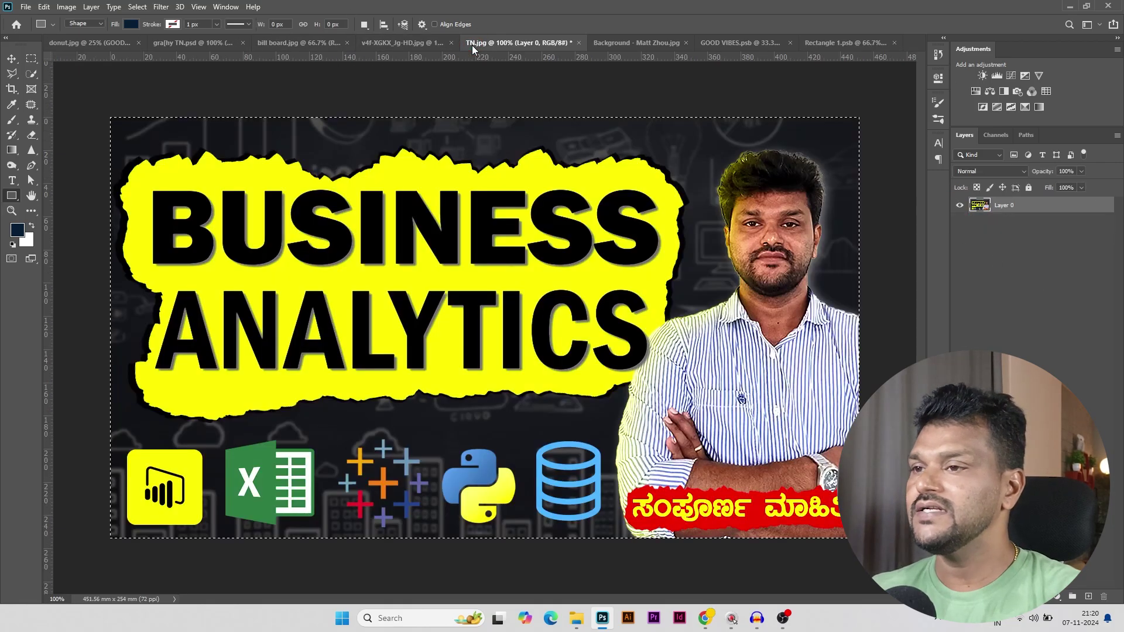
left_click(375, 43)
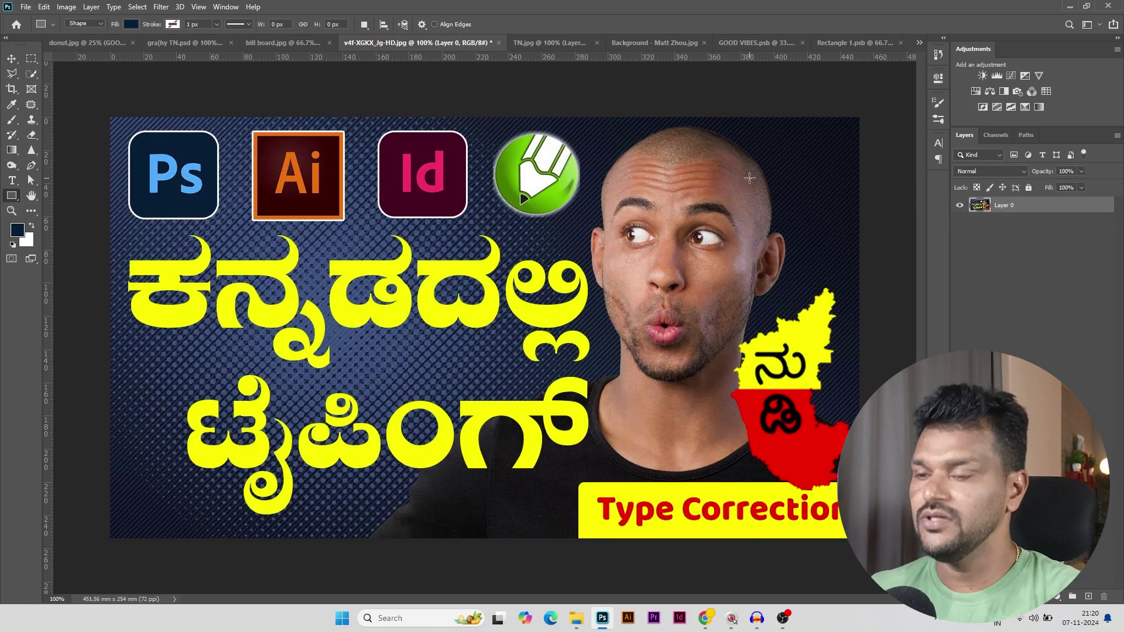
key("ctrl+a")
key("ctrl+c")
left_click(855, 43)
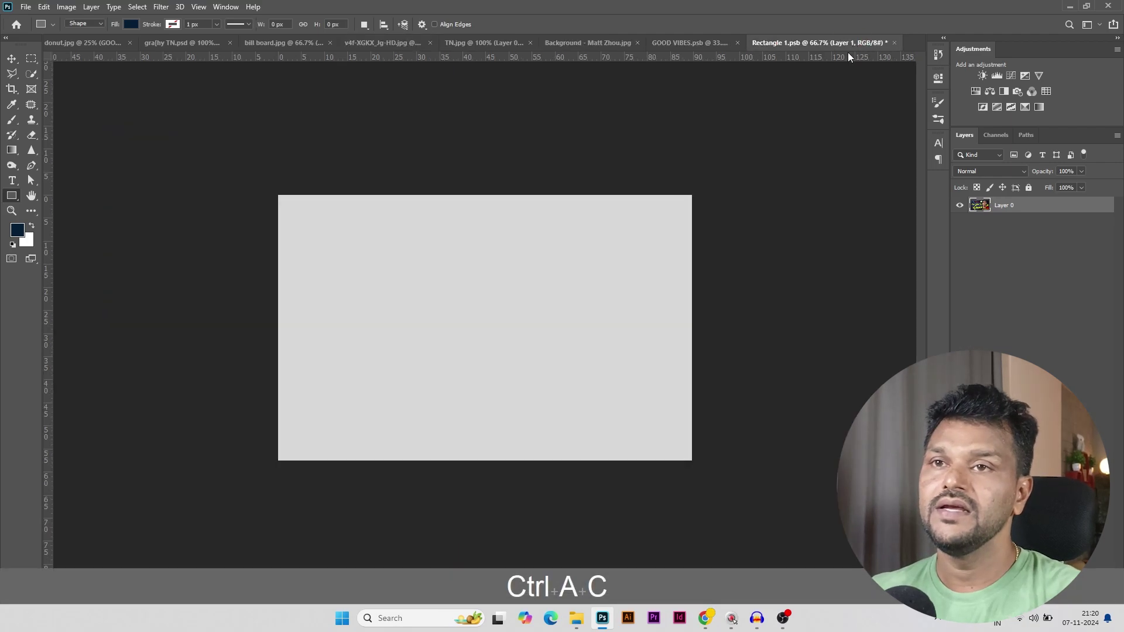
key("ctrl+v")
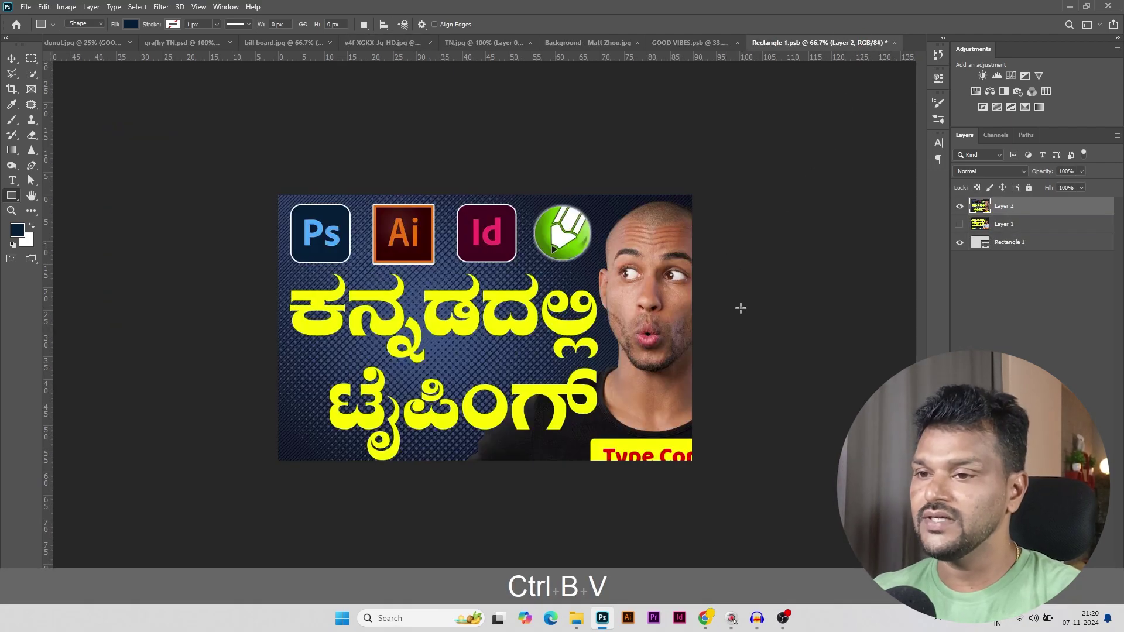
left_click(26, 7)
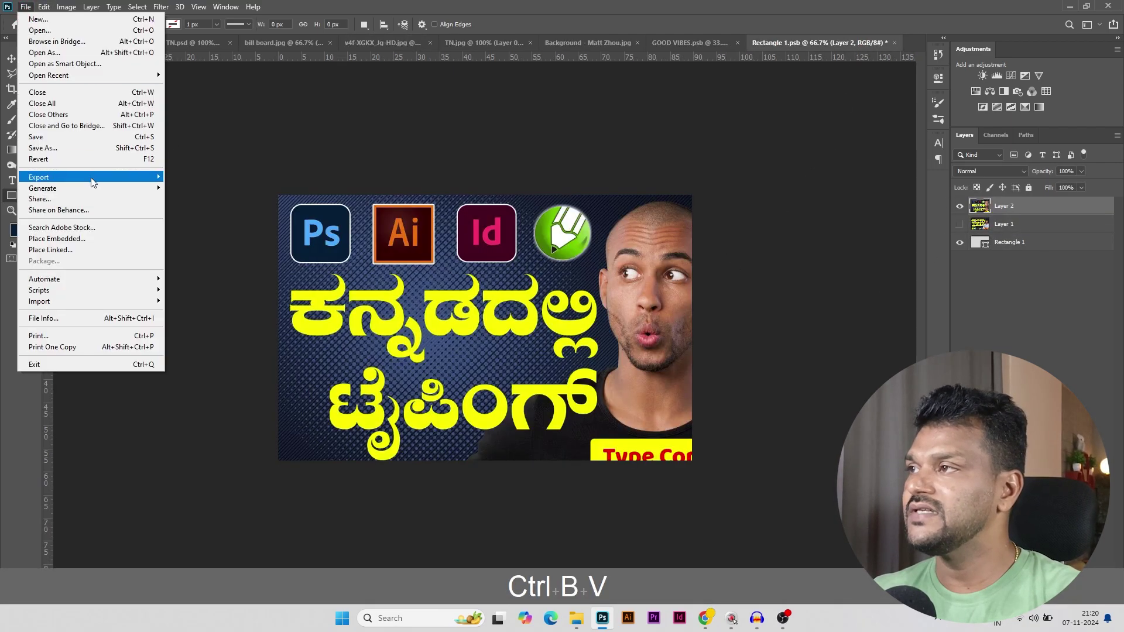
left_click(59, 141)
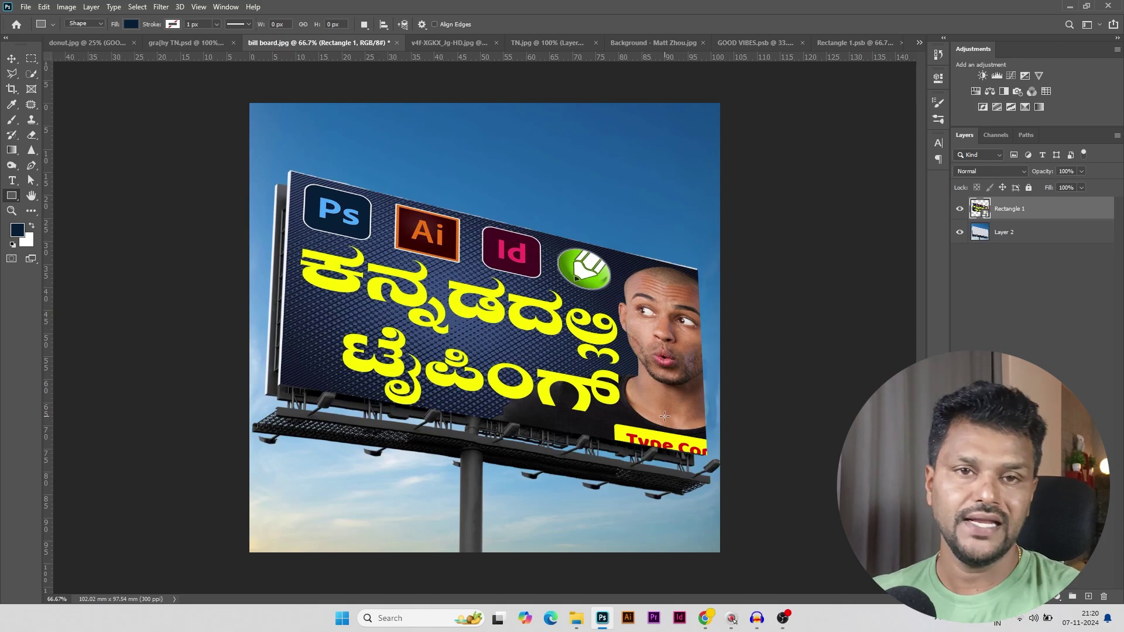
Save the updated billboard mockup to the computer as a JPEG named bill board2 in the smart objects folder
left_click(26, 6)
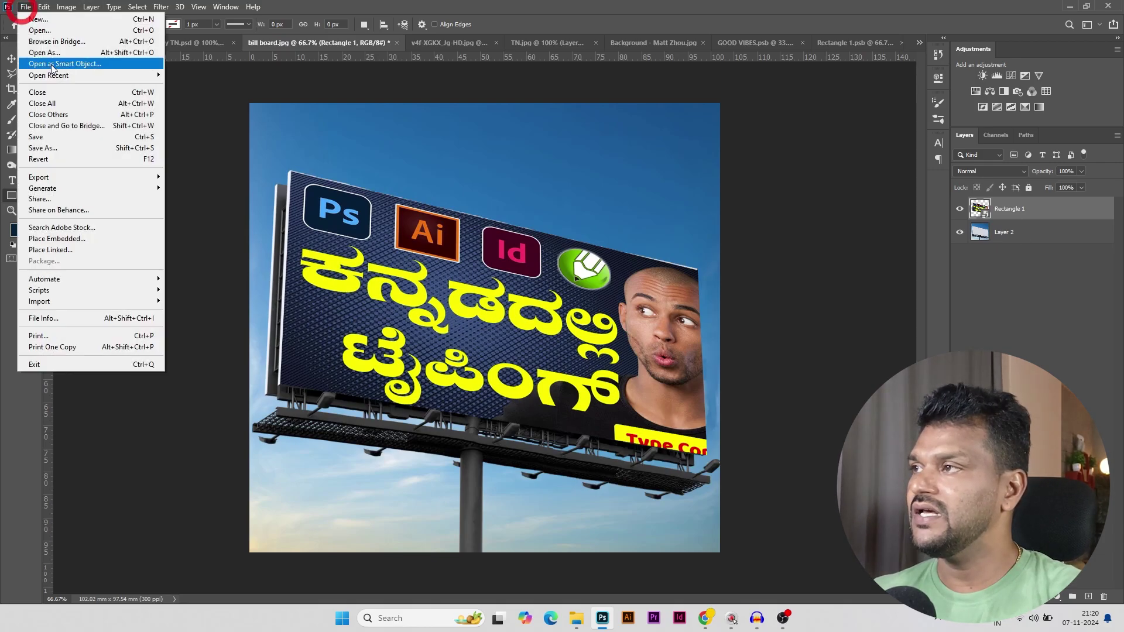
left_click(75, 150)
left_click(501, 347)
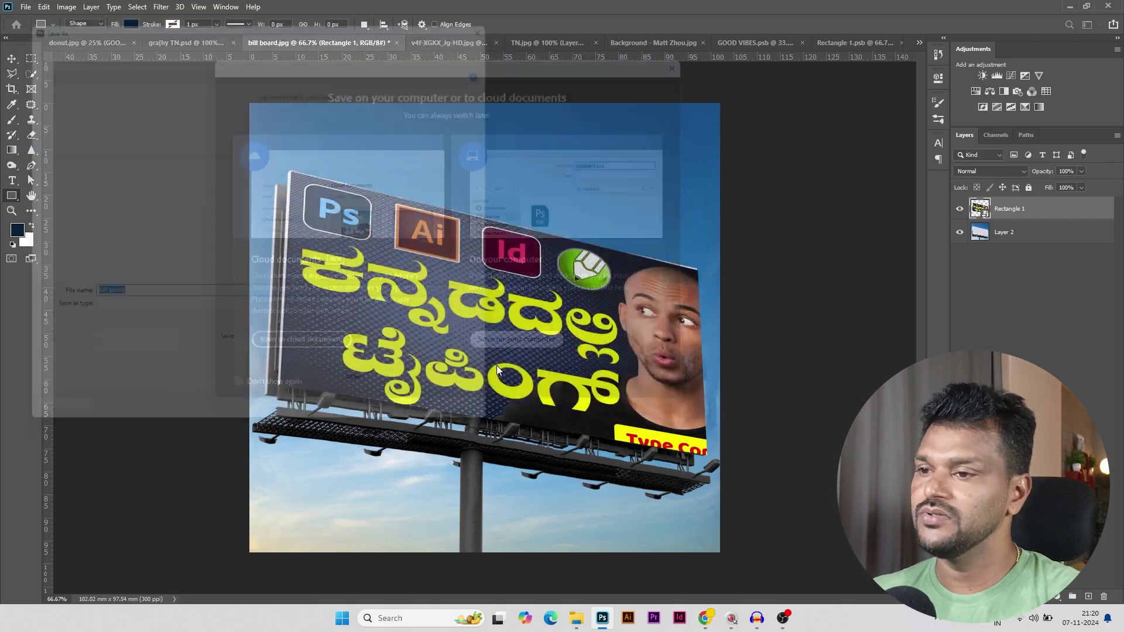
left_click(230, 302)
type("2")
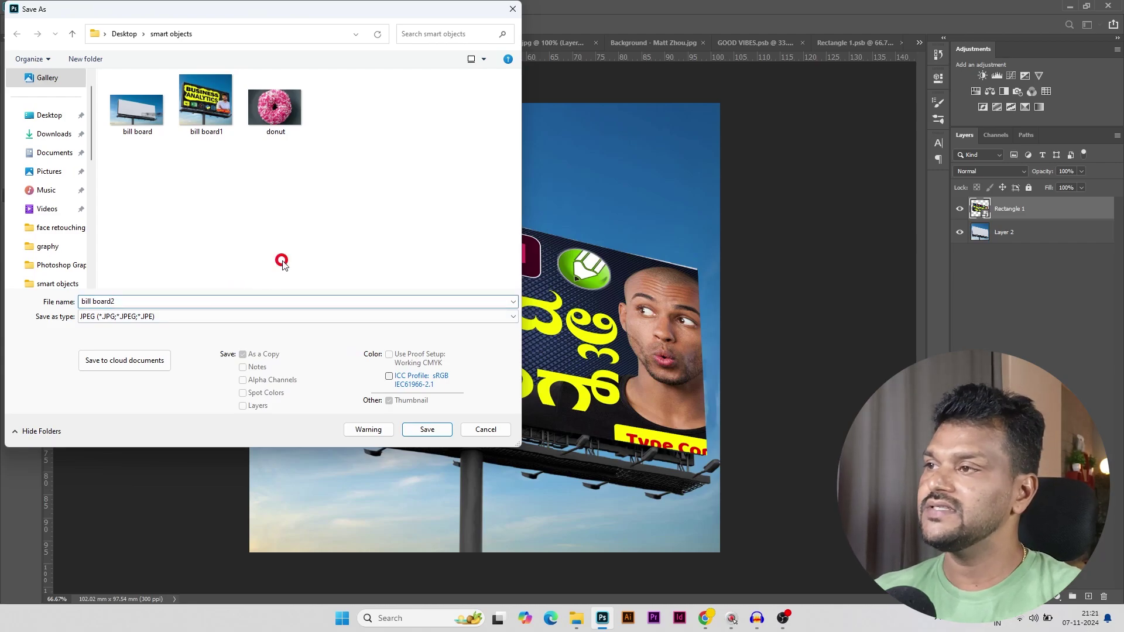
left_click(432, 431)
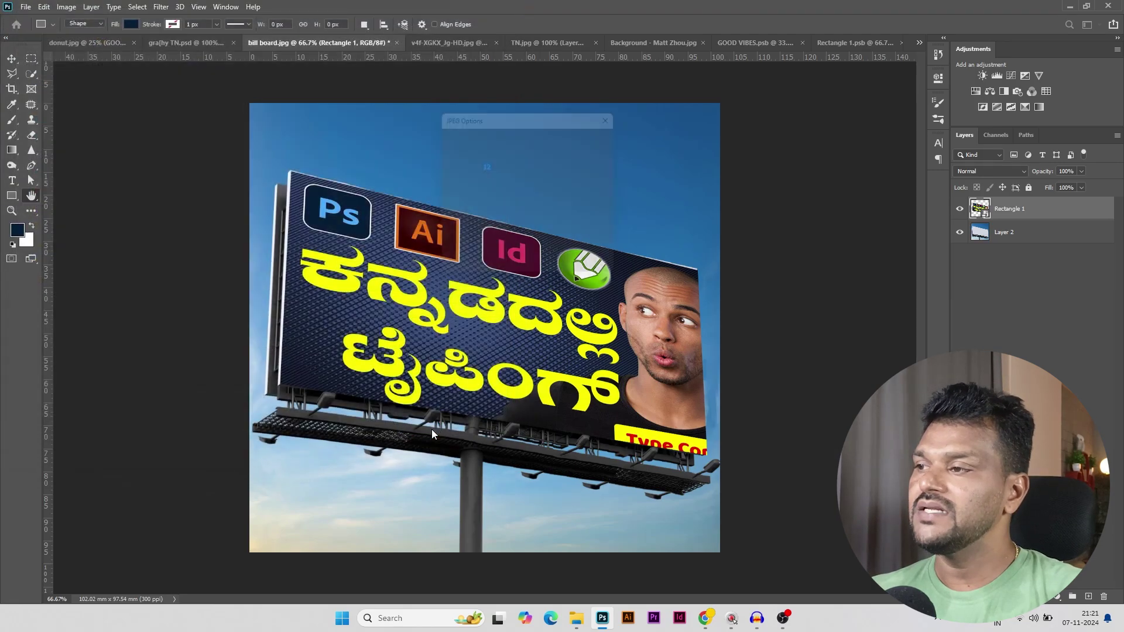
left_click(602, 139)
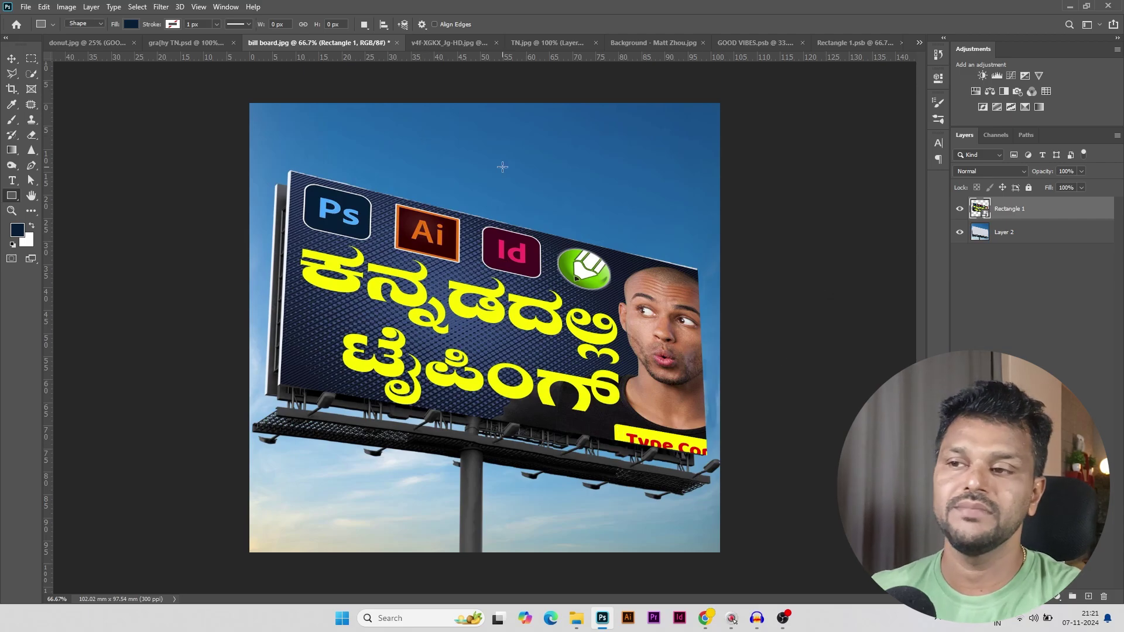
Hide the billboard artwork layer, switch to gra(hy TN.psd, and toggle its layers' visibility off and back on
key("ctrl+comma")
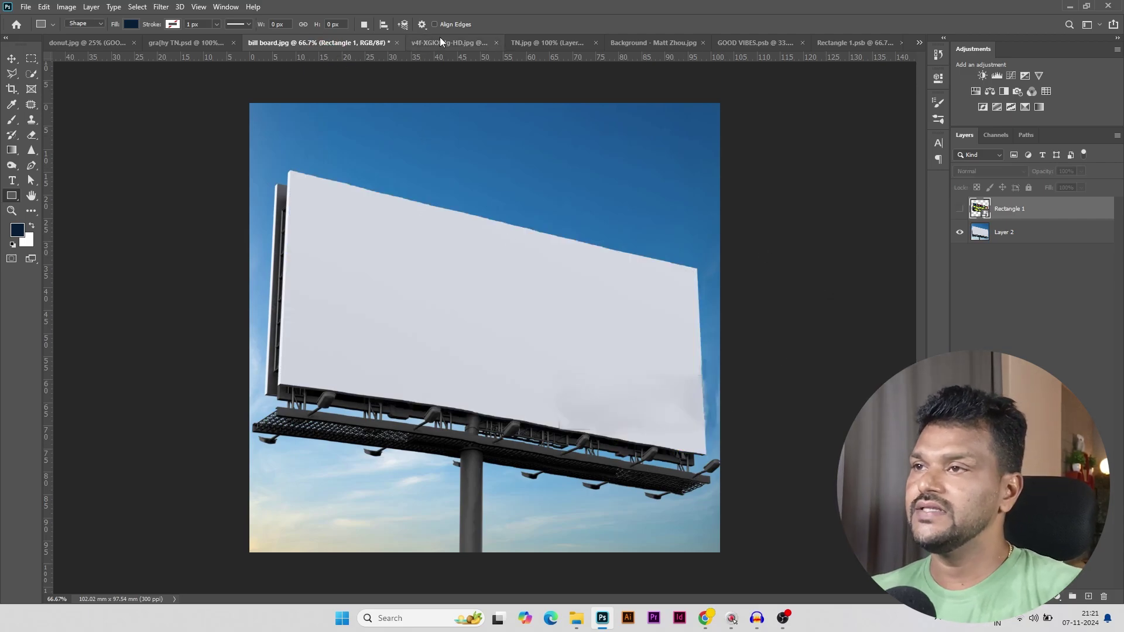
left_click(185, 43)
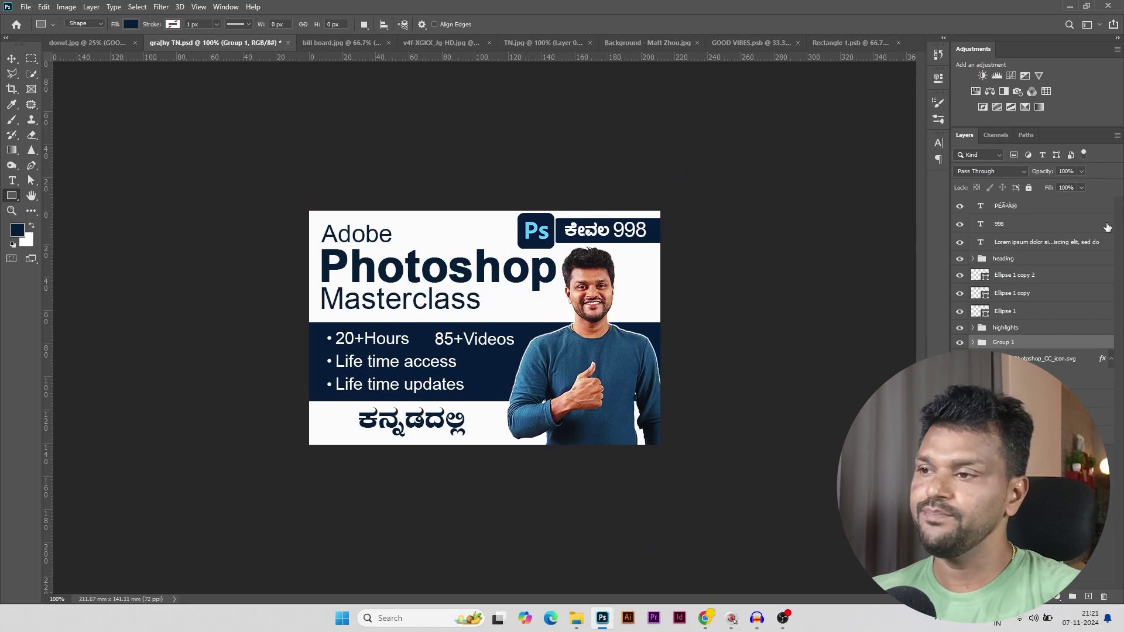
left_click_drag(960, 206, 960, 342)
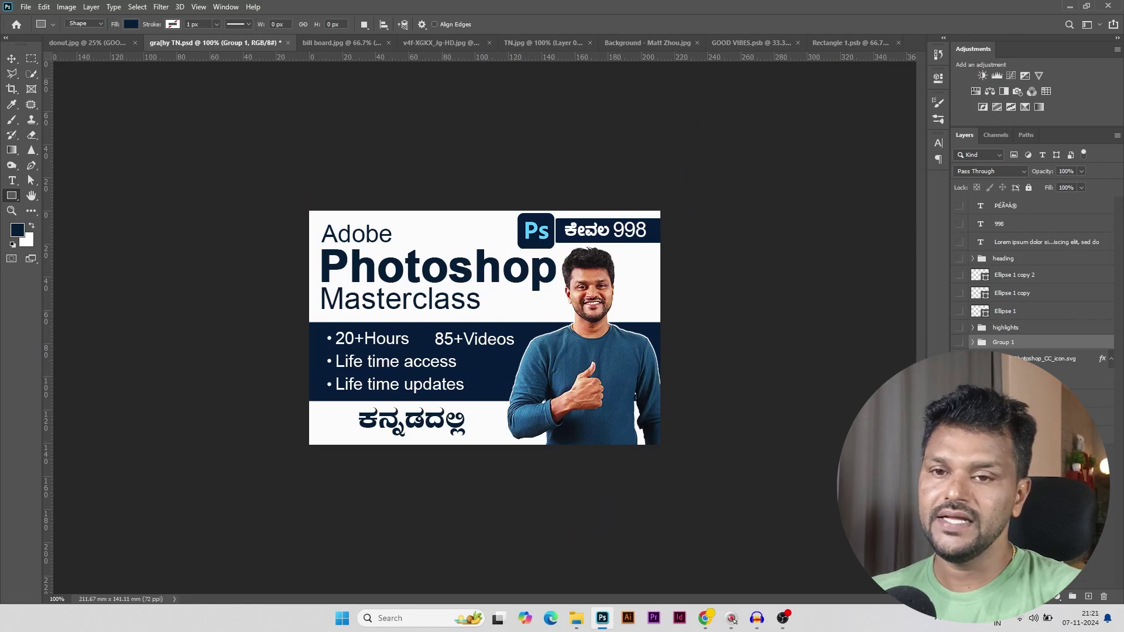
left_click_drag(960, 206, 961, 342)
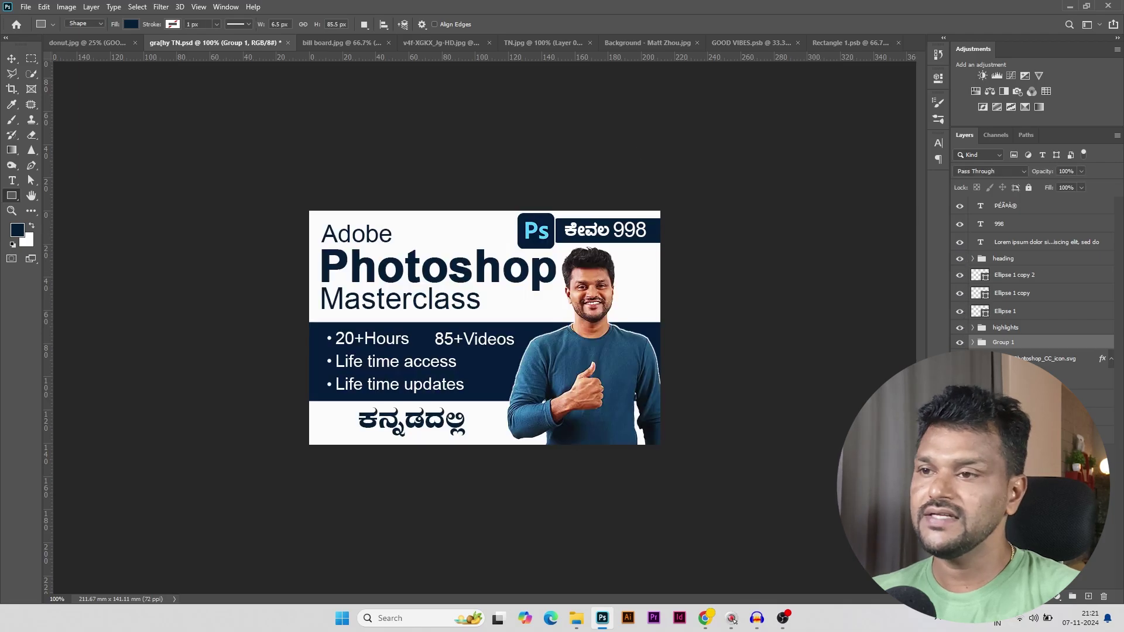
Select all layers of the gra(hy TN.psd design and convert them into a single smart object
left_click(1025, 207)
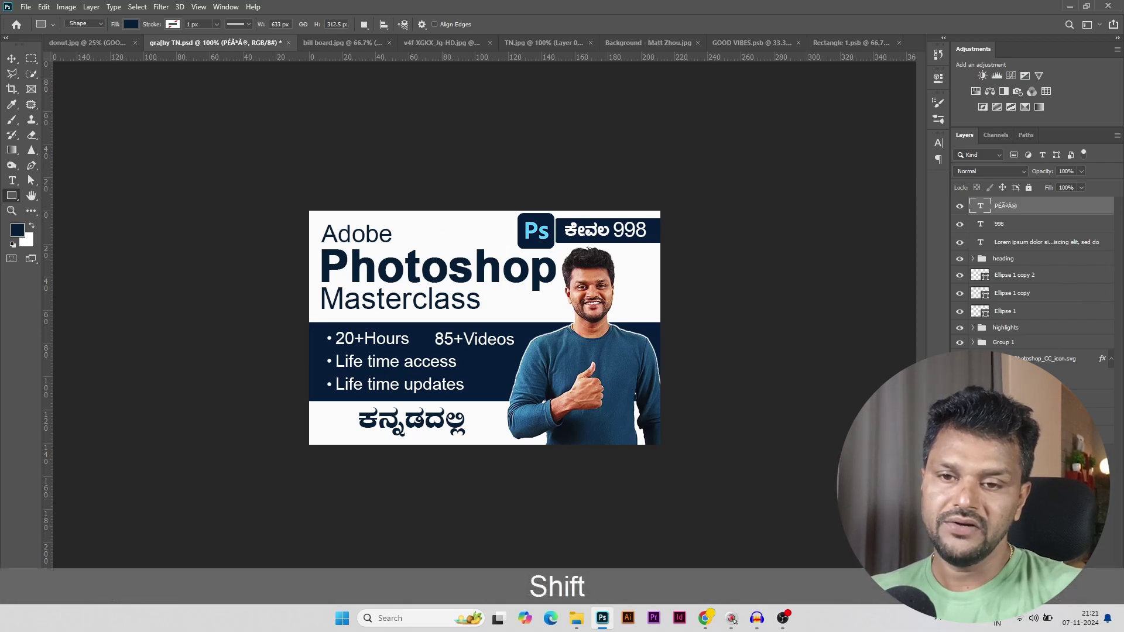
left_click(1048, 358, "shift")
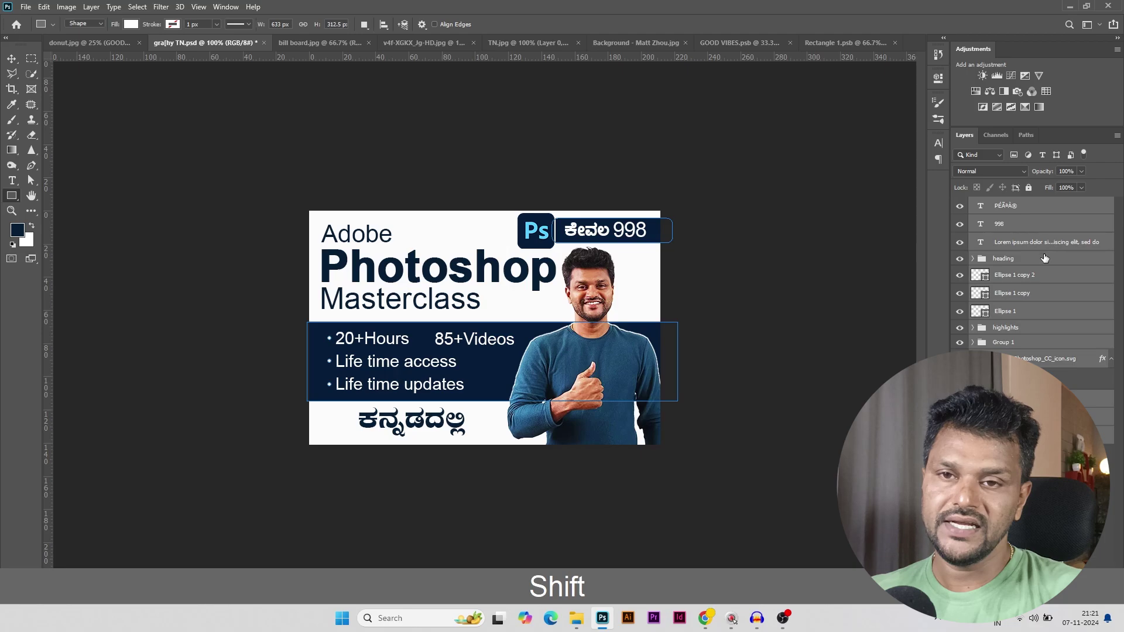
left_click(1038, 203)
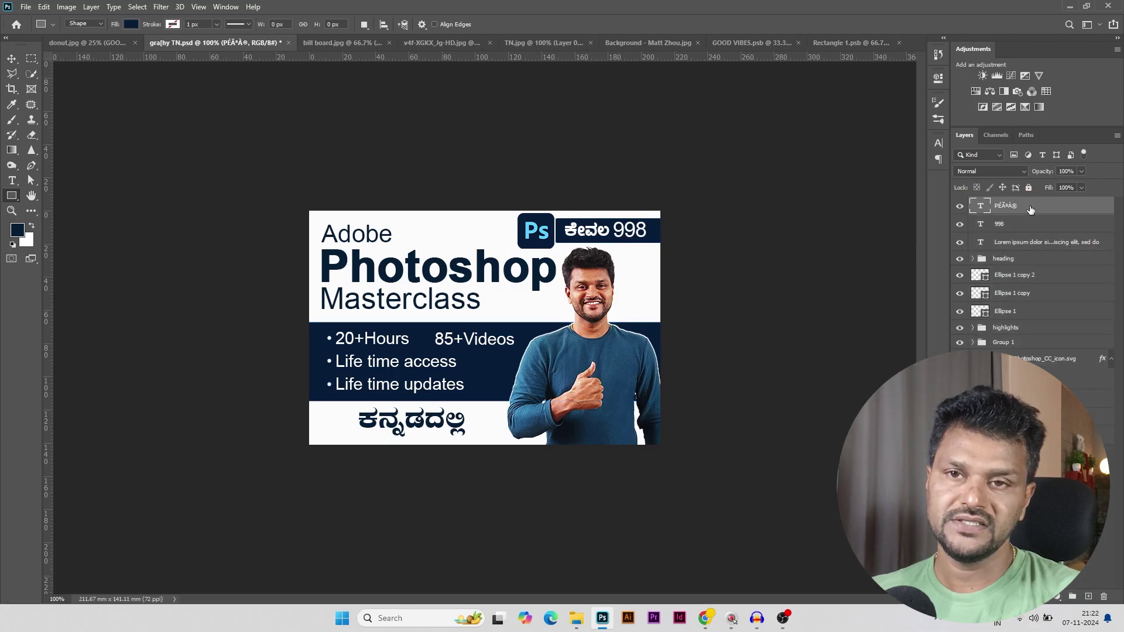
key("shift")
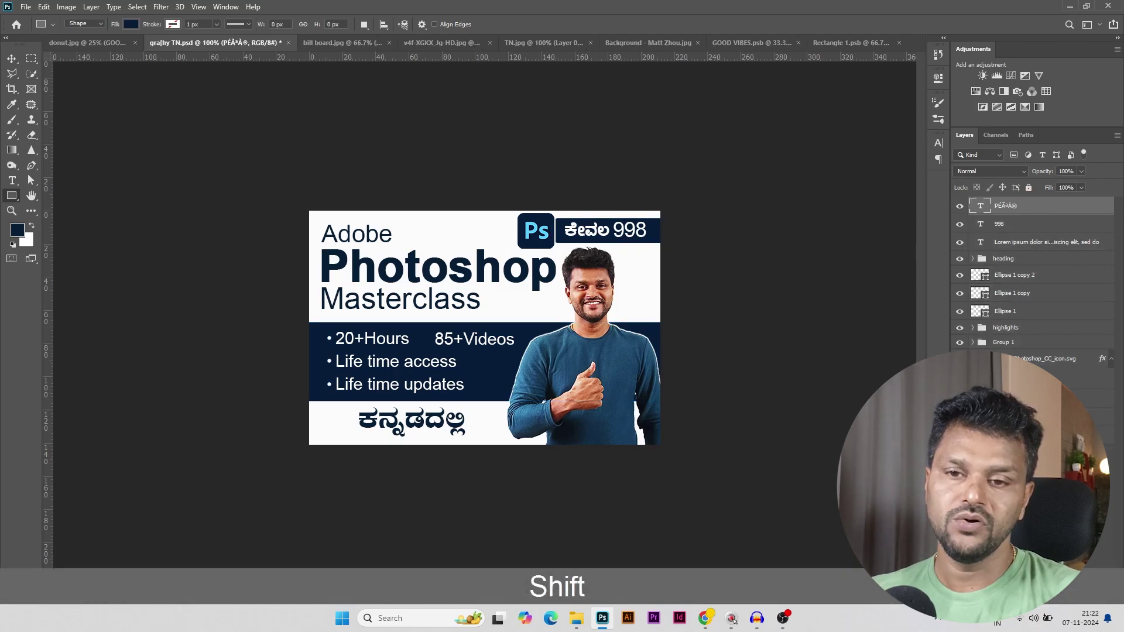
left_click(1031, 434, "shift")
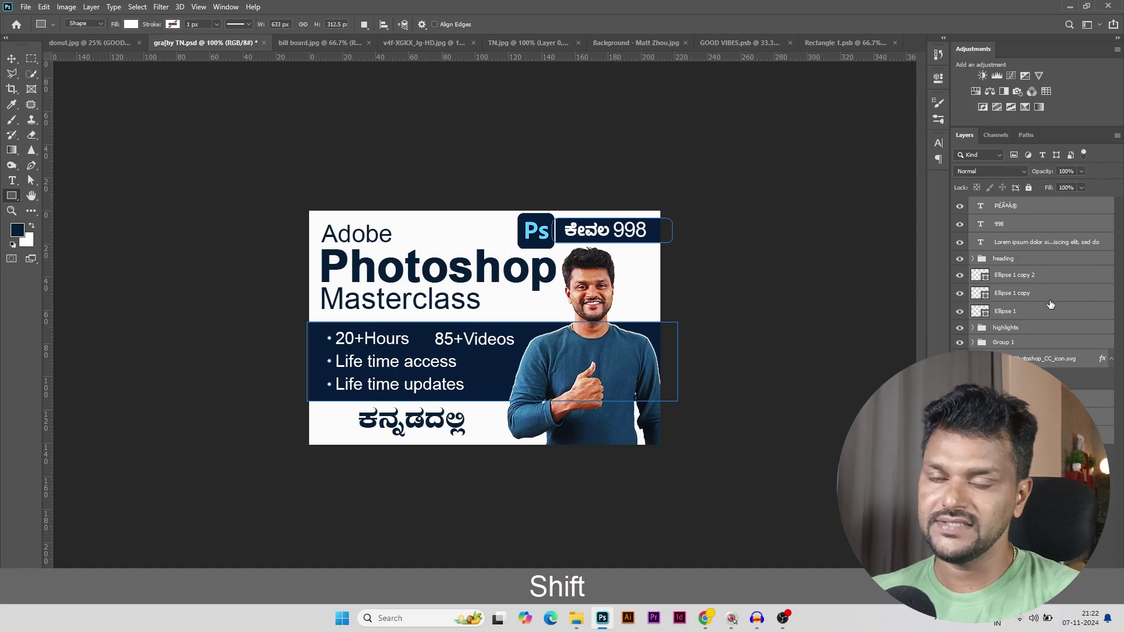
right_click(1036, 215)
left_click(999, 221)
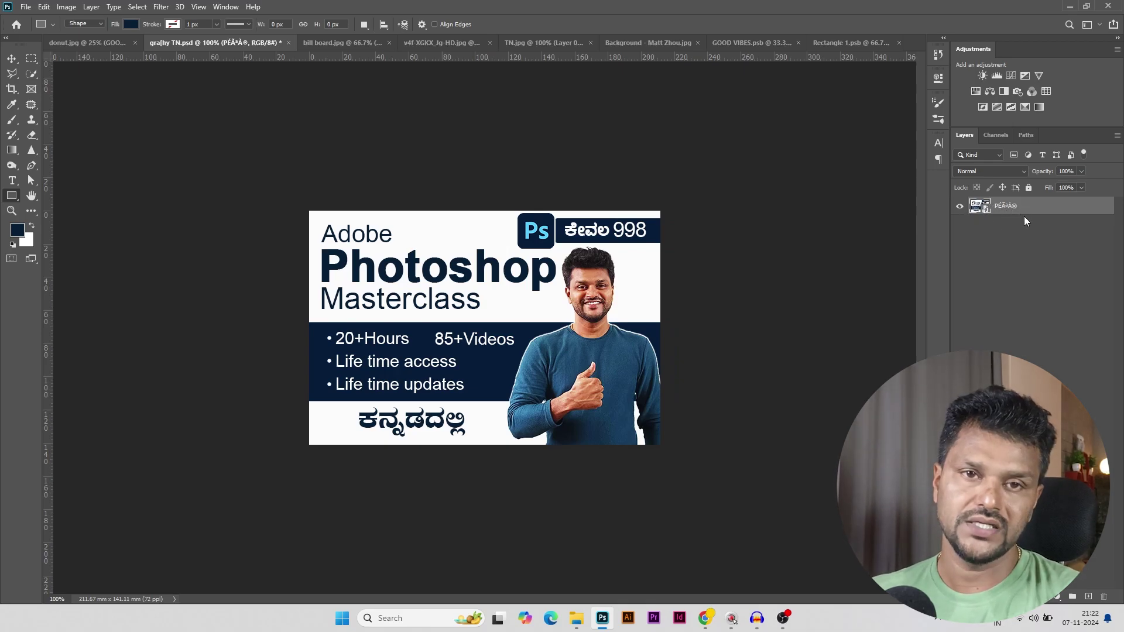
Move a copy of the Photoshop Masterclass smart object into Rectangle 1.psb and hide Layer 1 and Layer 2 there
key("v")
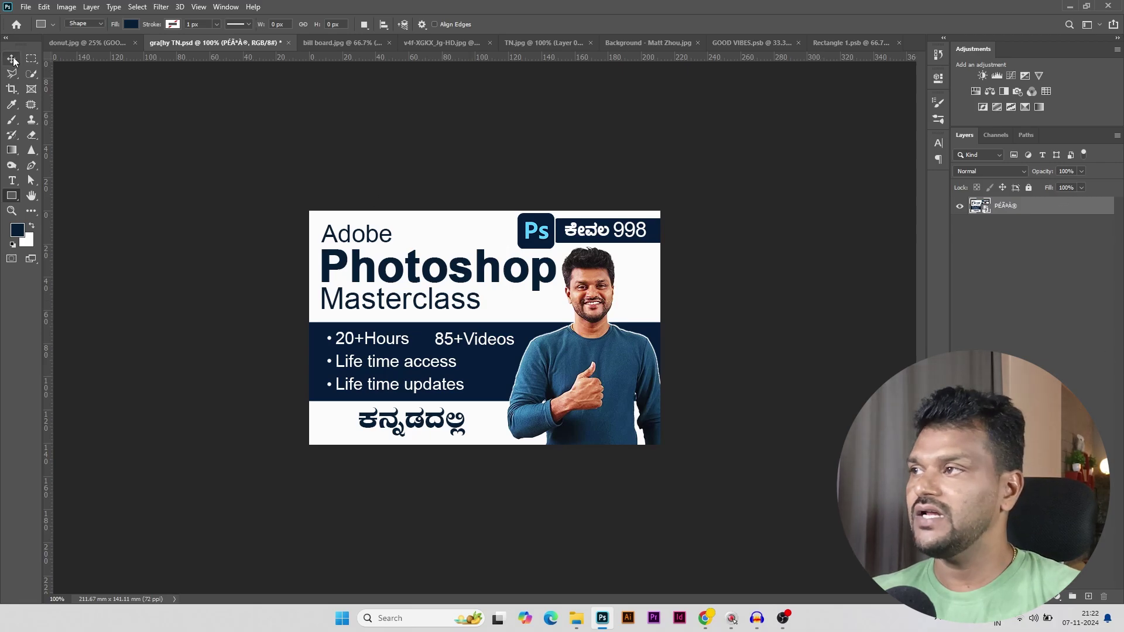
double_click(488, 264)
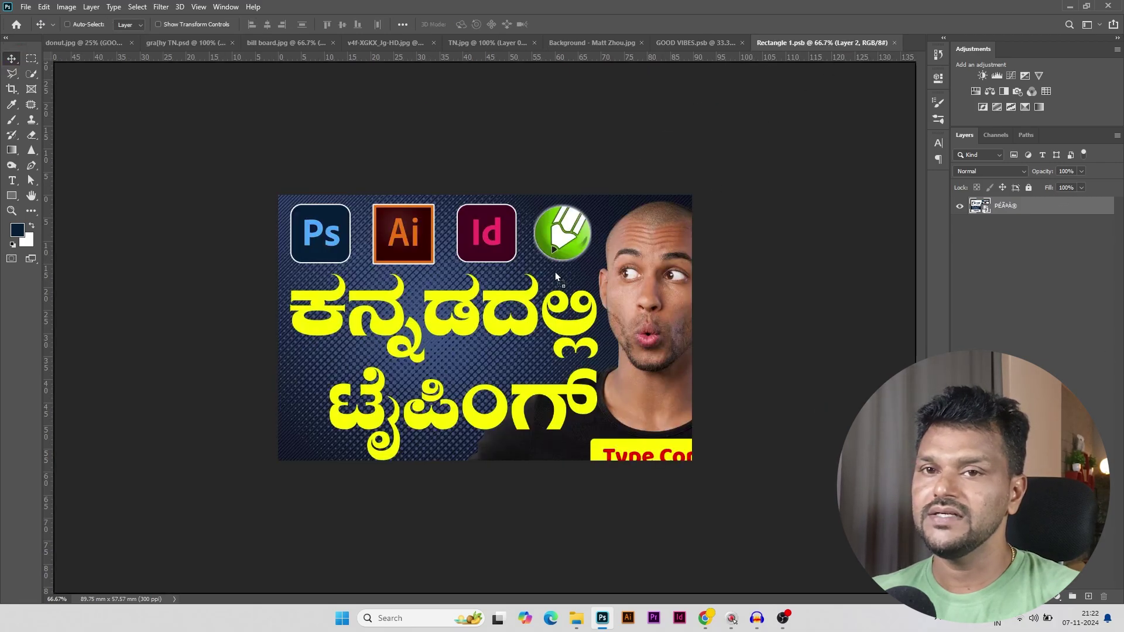
left_click(960, 241)
left_click(963, 228)
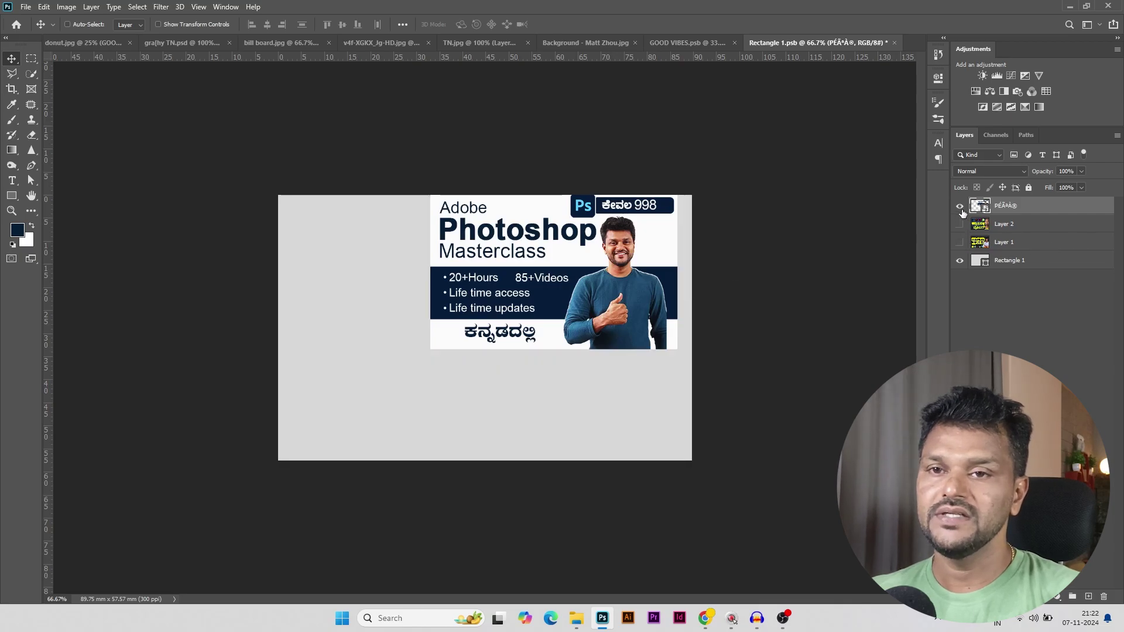
Scale the Photoshop Masterclass artwork to fill the Rectangle 1.psb canvas, save the smart object, and return to bill board.jpg
key("ctrl+t")
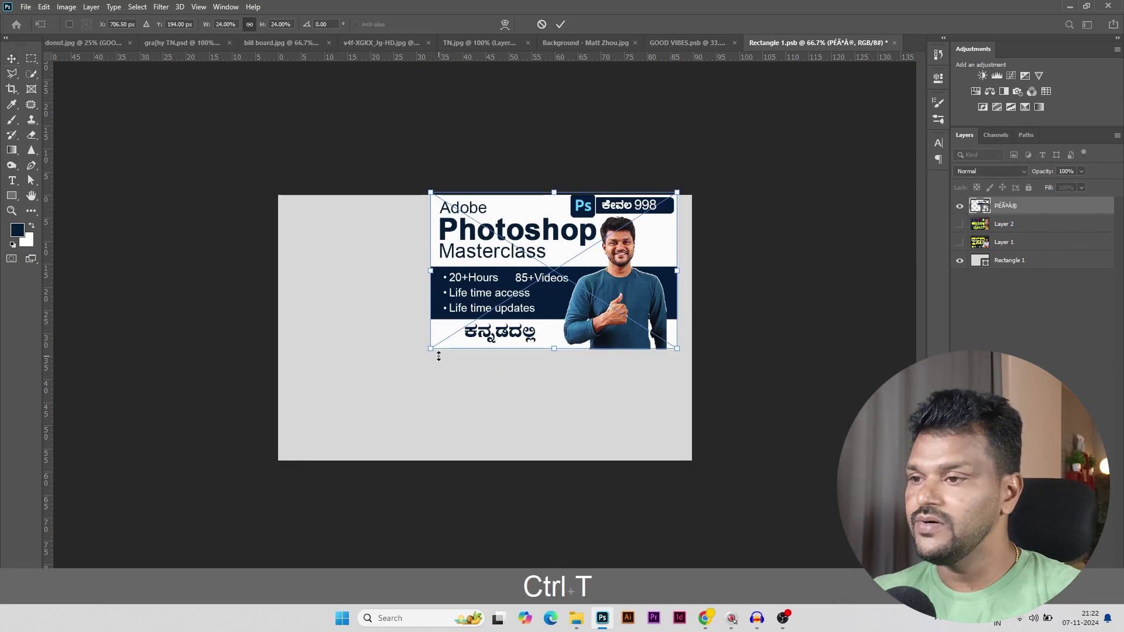
left_click_drag(431, 350, 279, 445)
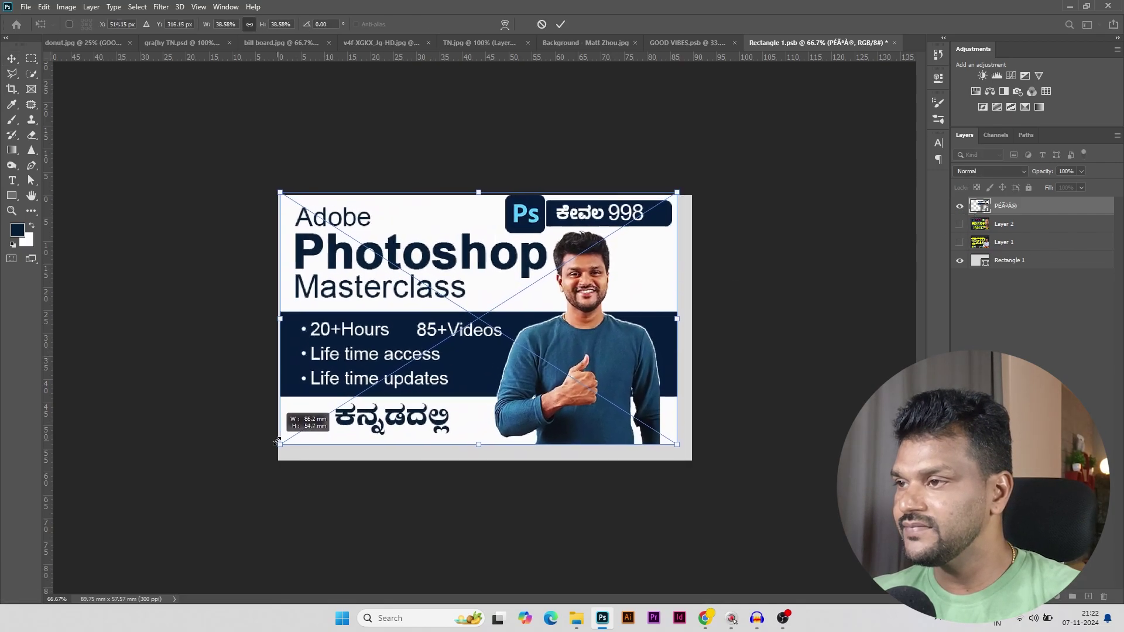
left_click_drag(679, 447, 692, 461)
key("Return")
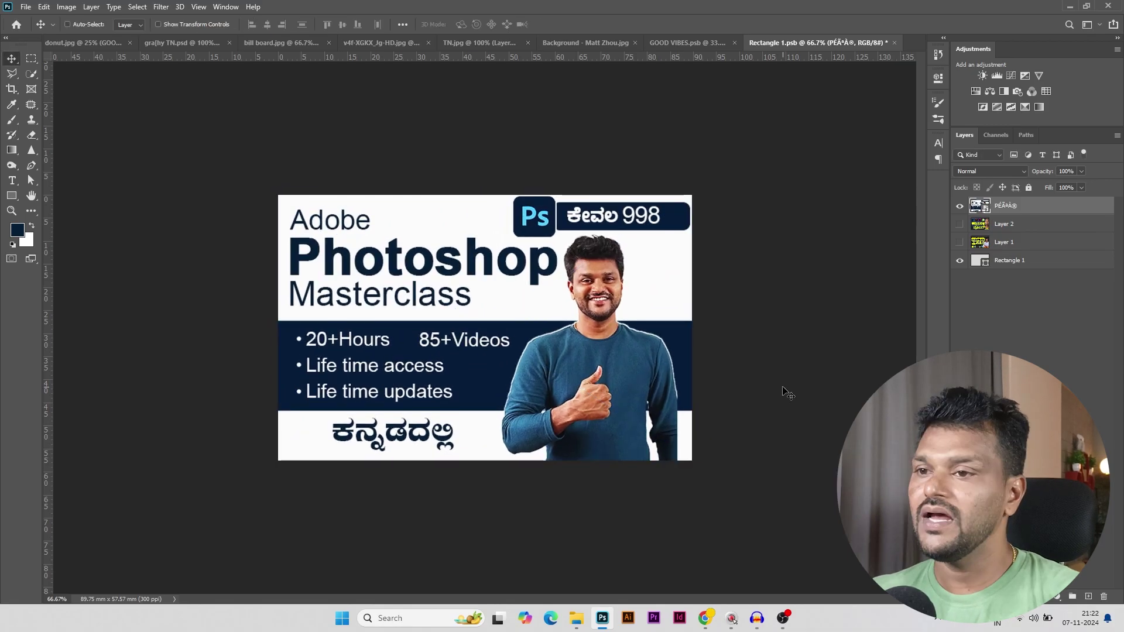
key("ctrl+s")
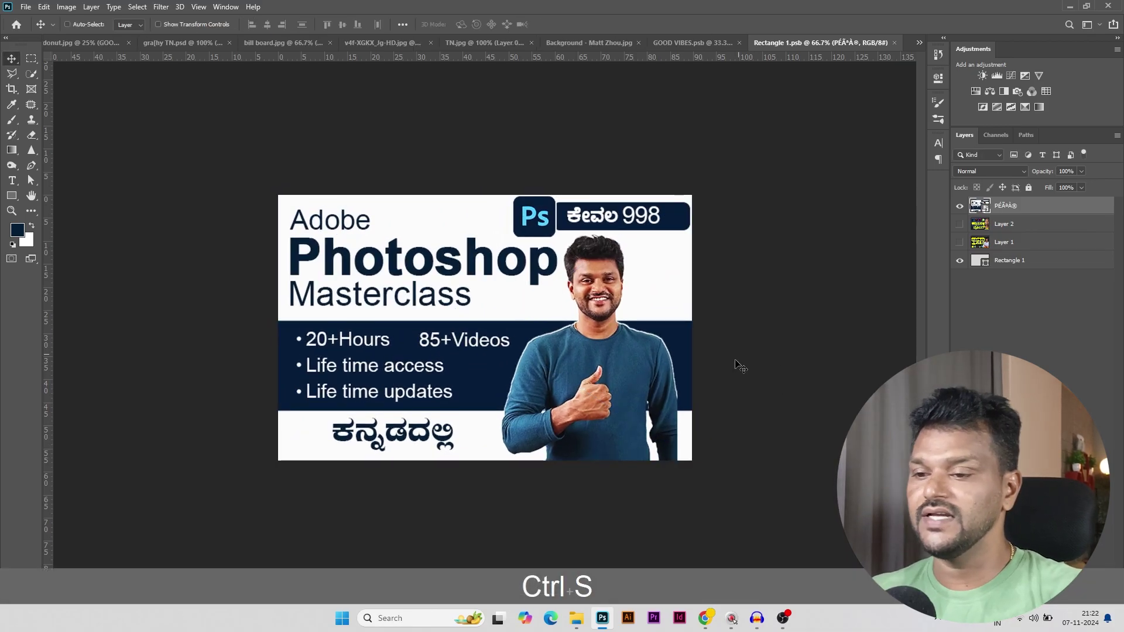
left_click(275, 43)
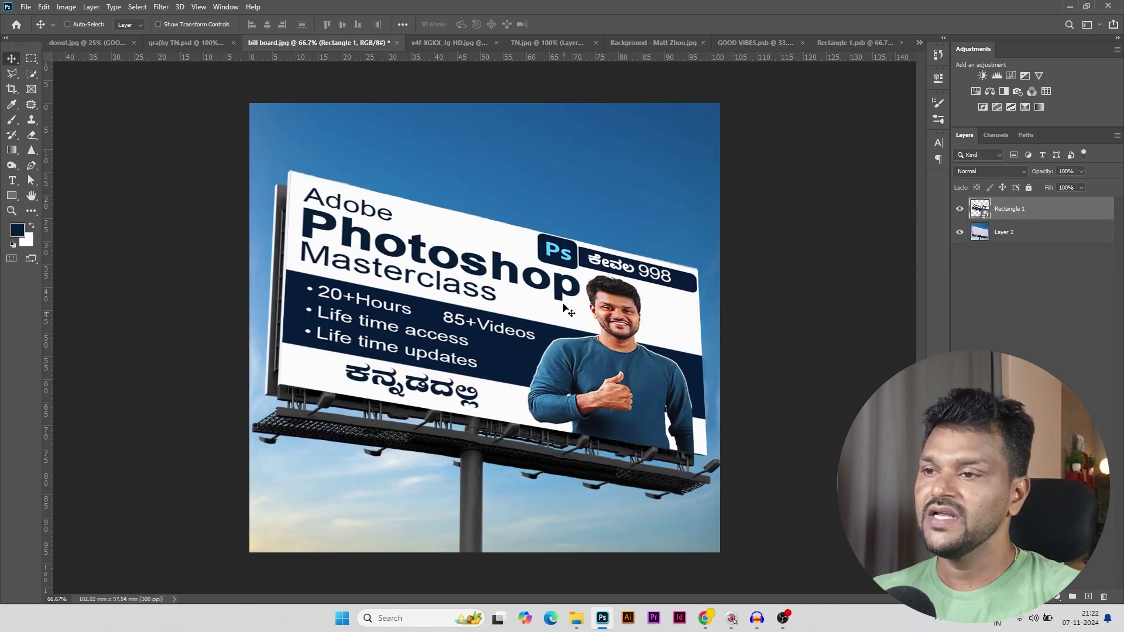